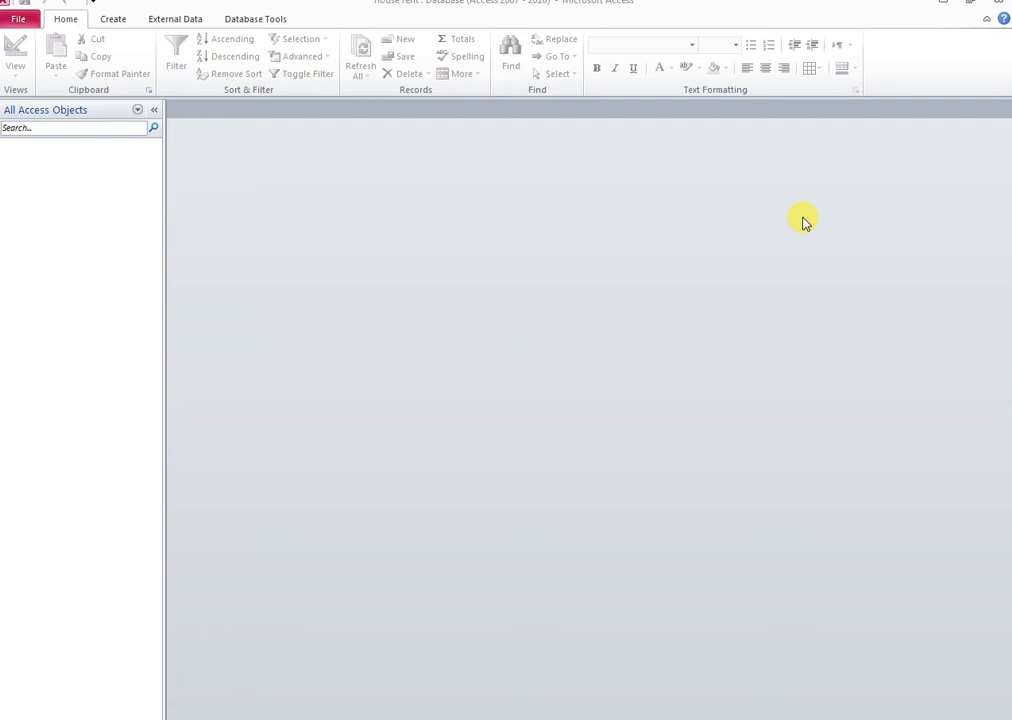
# Switch to the Create ribbon tab in the empty house rent database
pyautogui.click(116, 20)
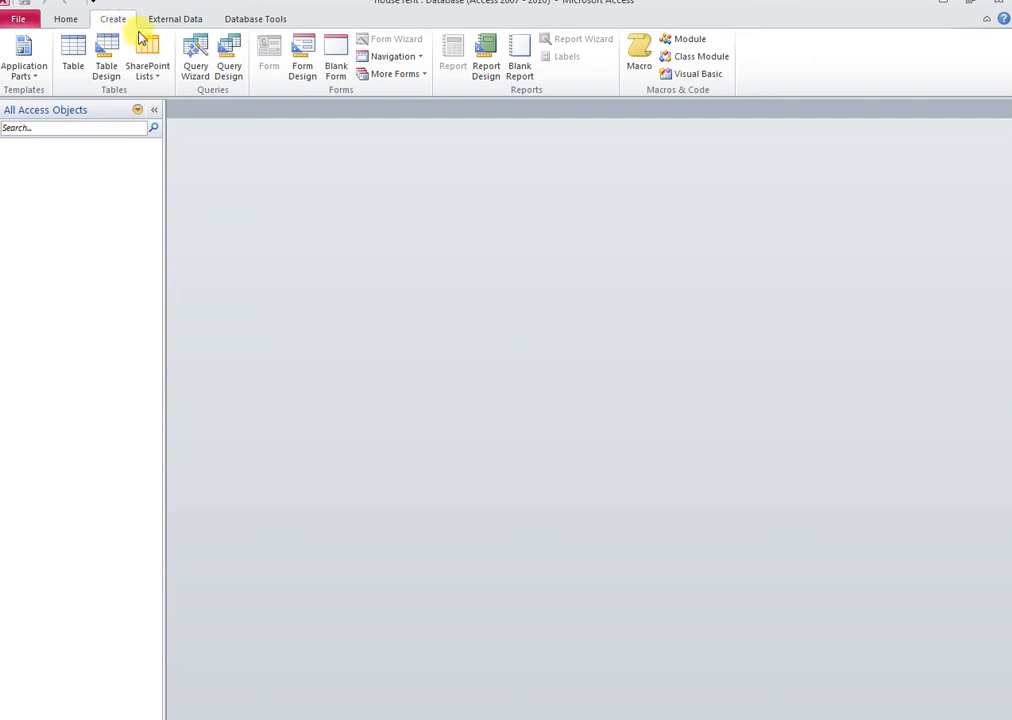
# Start a new table design with an hna field captioned 'HOUSE NAME'
pyautogui.click(104, 72)
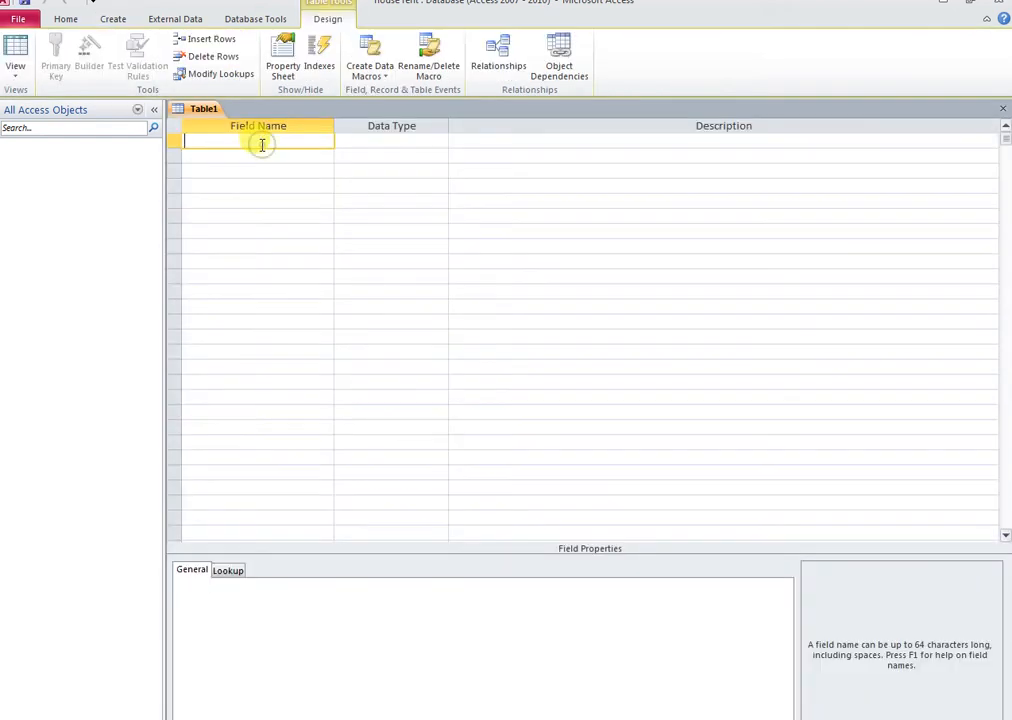
pyautogui.write('hna')
pyautogui.press('Tab')
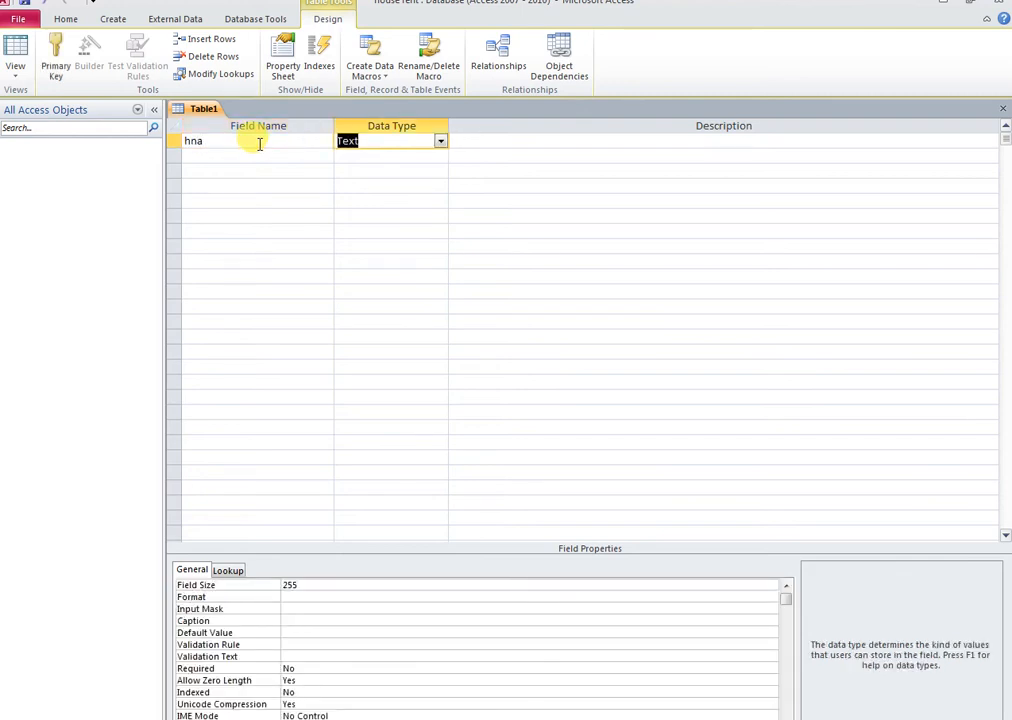
pyautogui.click(259, 143)
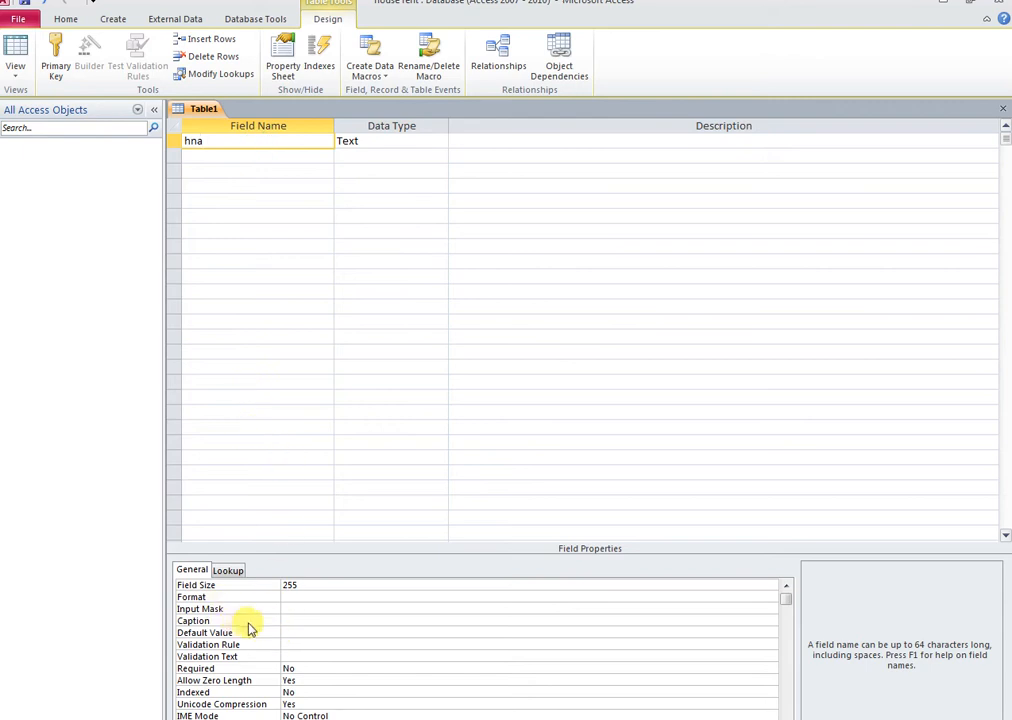
pyautogui.click(288, 620)
pyautogui.write('house name')
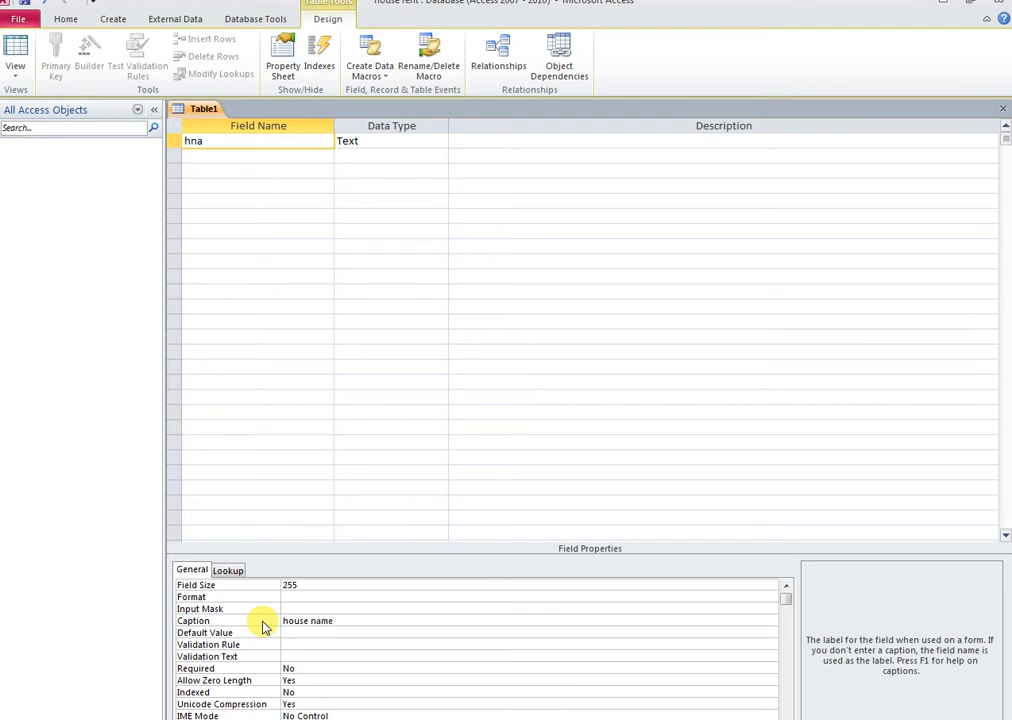
pyautogui.moveTo(340, 621); pyautogui.dragTo(267, 631)
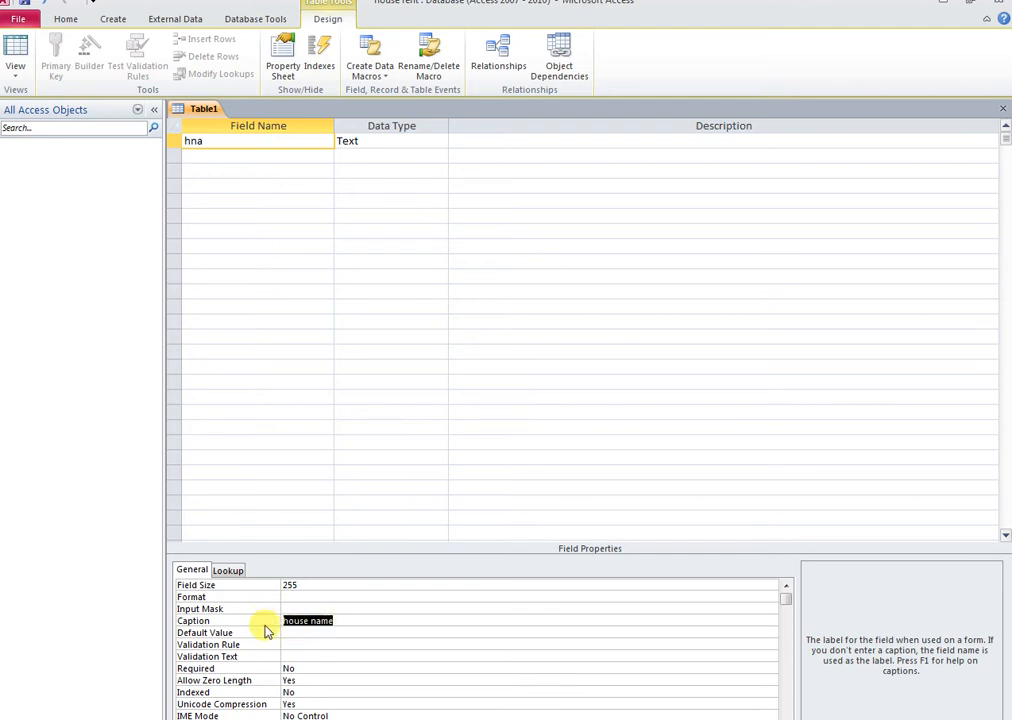
pyautogui.write('HOUSE NAME')
# Add an AREA field as Text and a RENT field as Currency
pyautogui.click(225, 155)
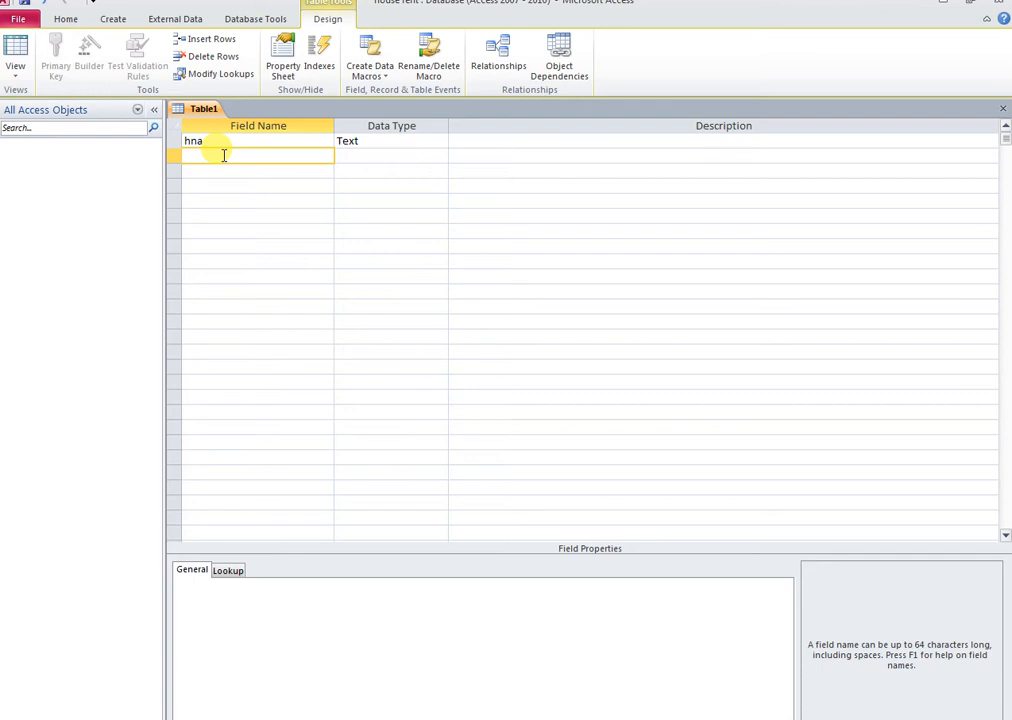
pyautogui.write('AREA')
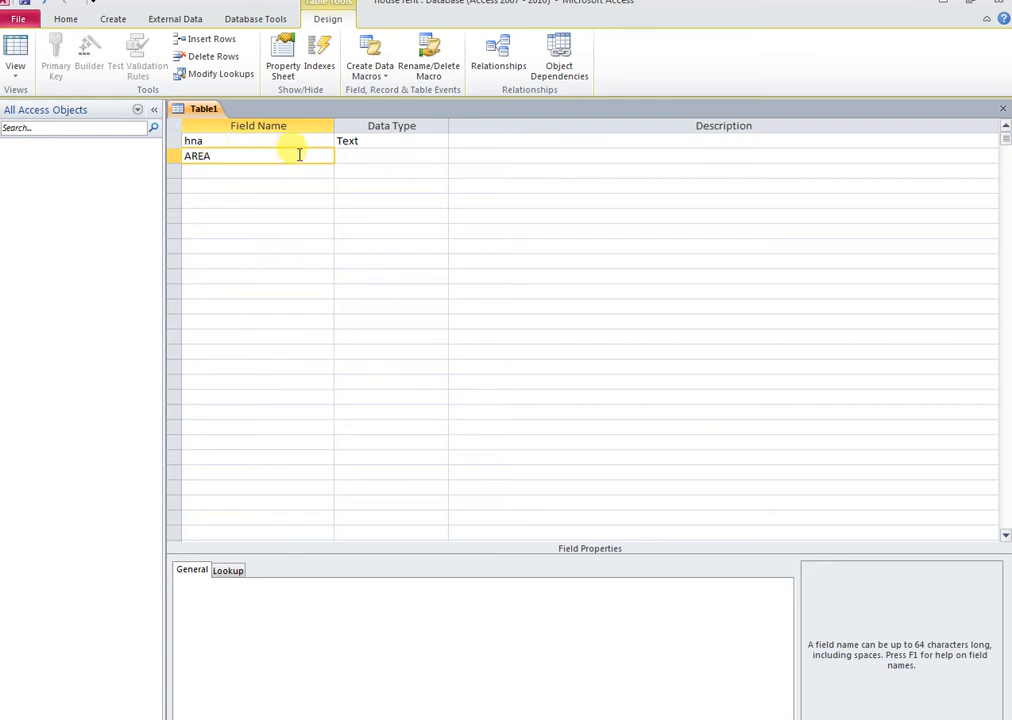
pyautogui.click(346, 155)
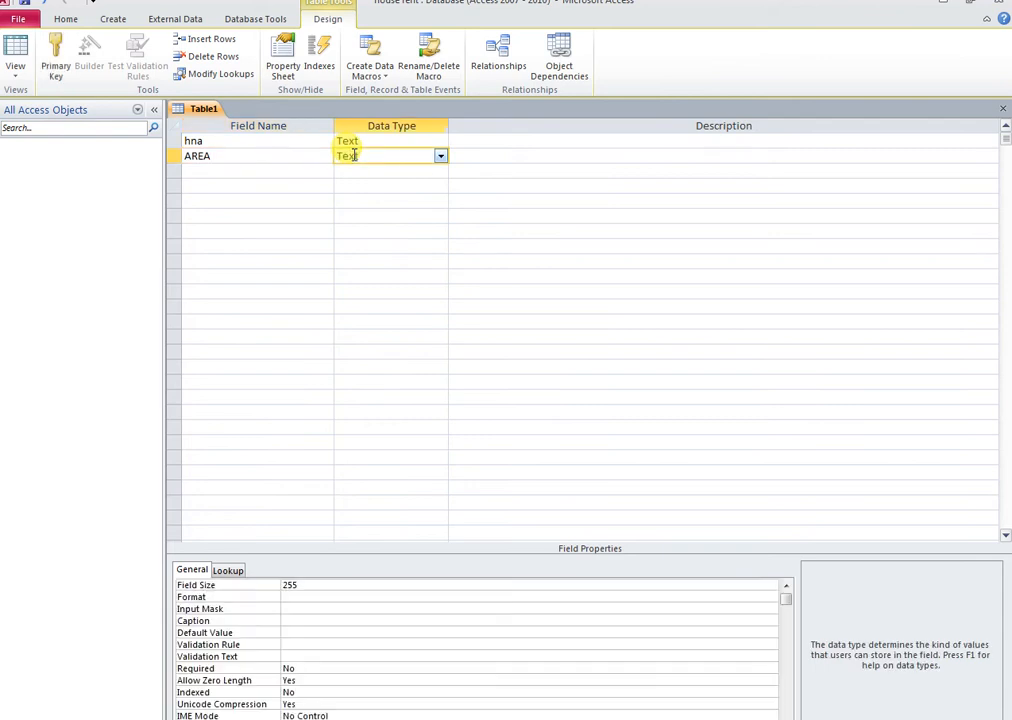
pyautogui.click(233, 172)
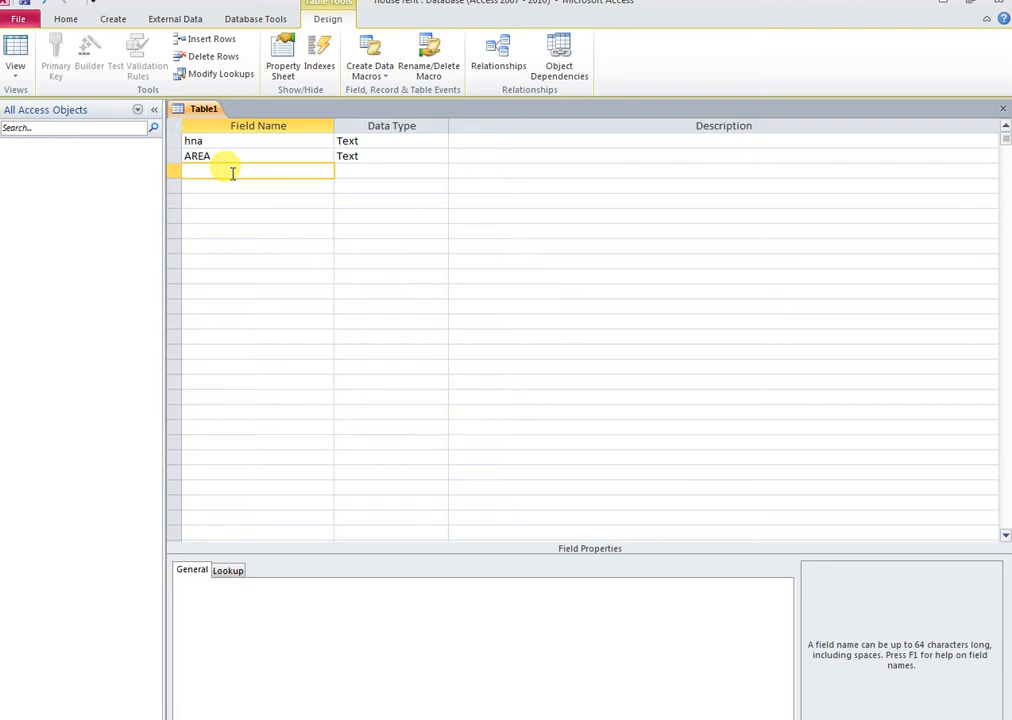
pyautogui.write('RENT')
pyautogui.press('Tab')
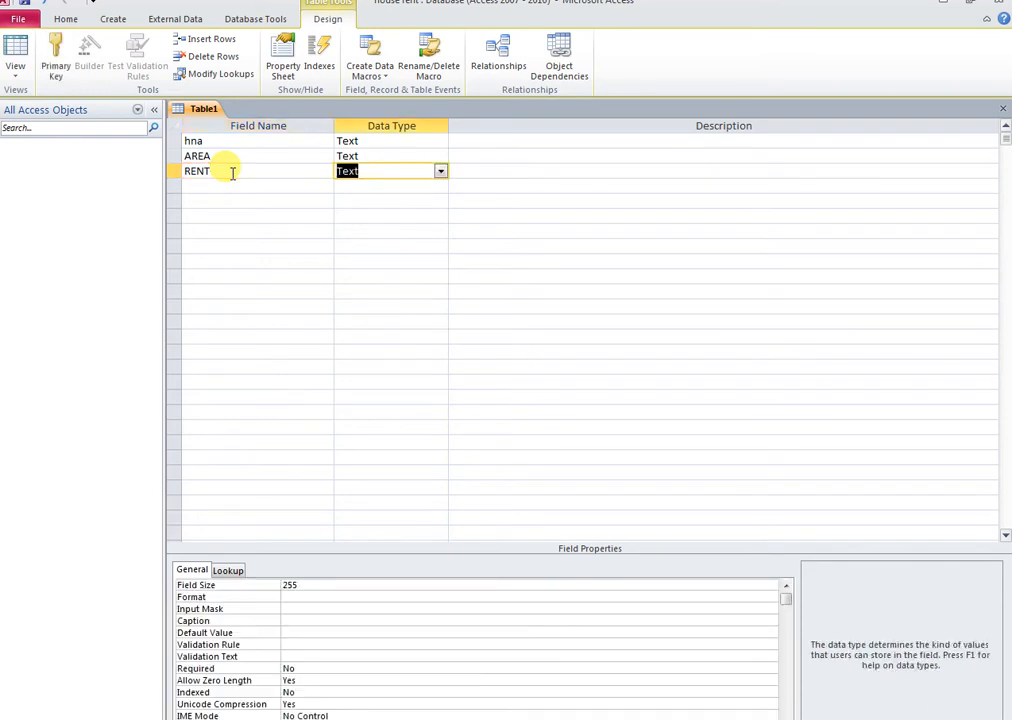
pyautogui.write('cy')
pyautogui.click(232, 172)
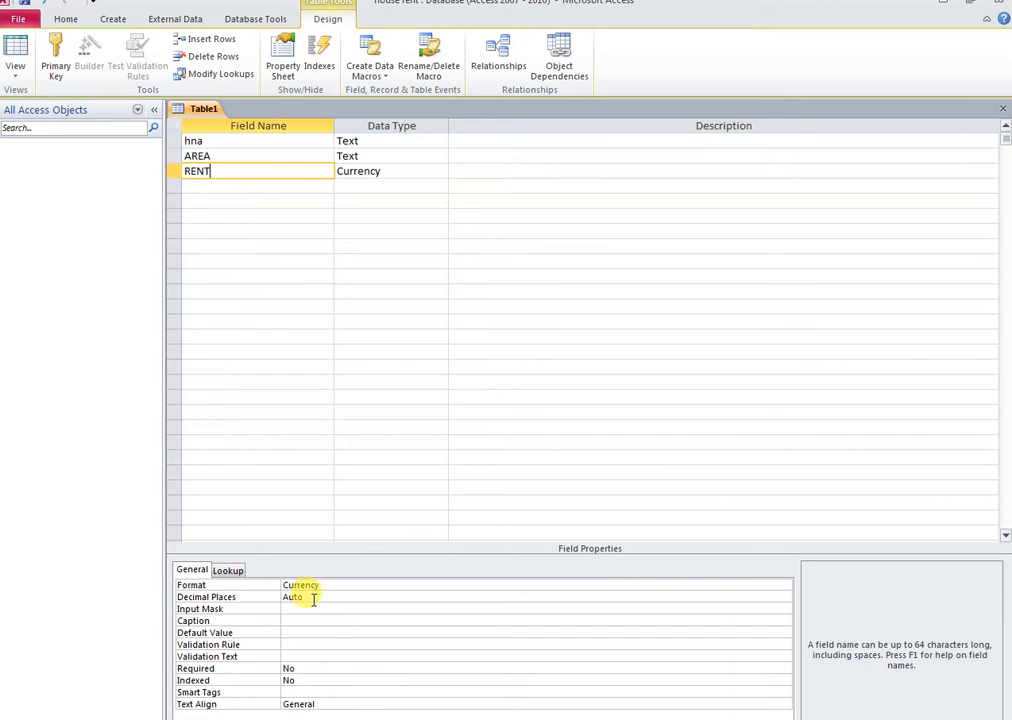
pyautogui.click(177, 143)
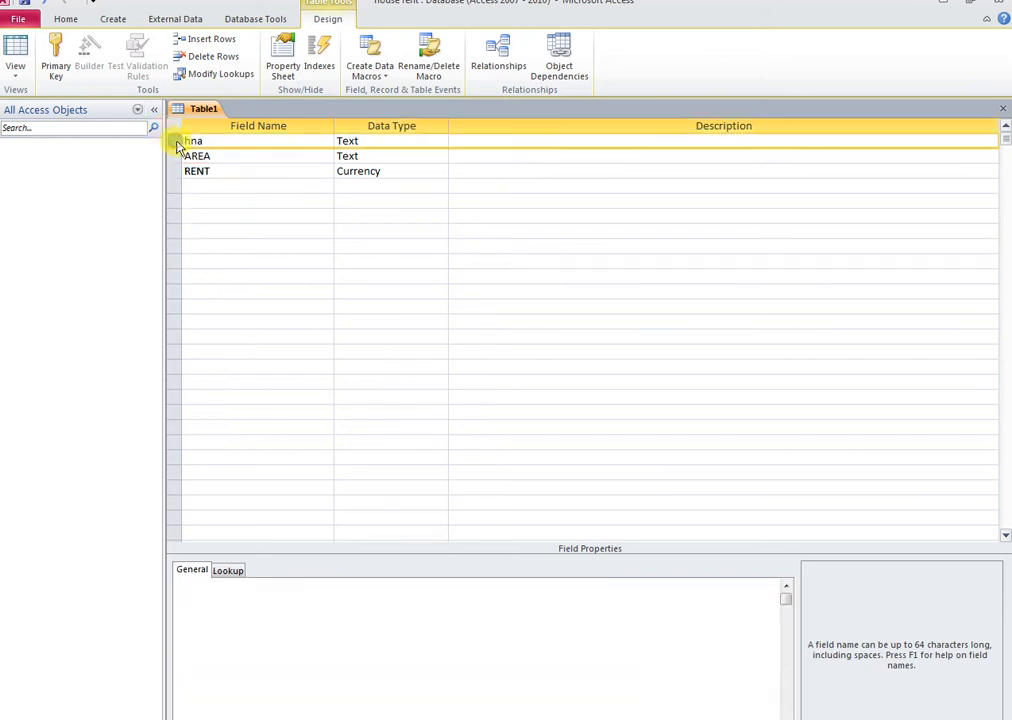
# Set hna as the primary key, then close and save the table as 'HOUSE DETAIL'
pyautogui.click(55, 62)
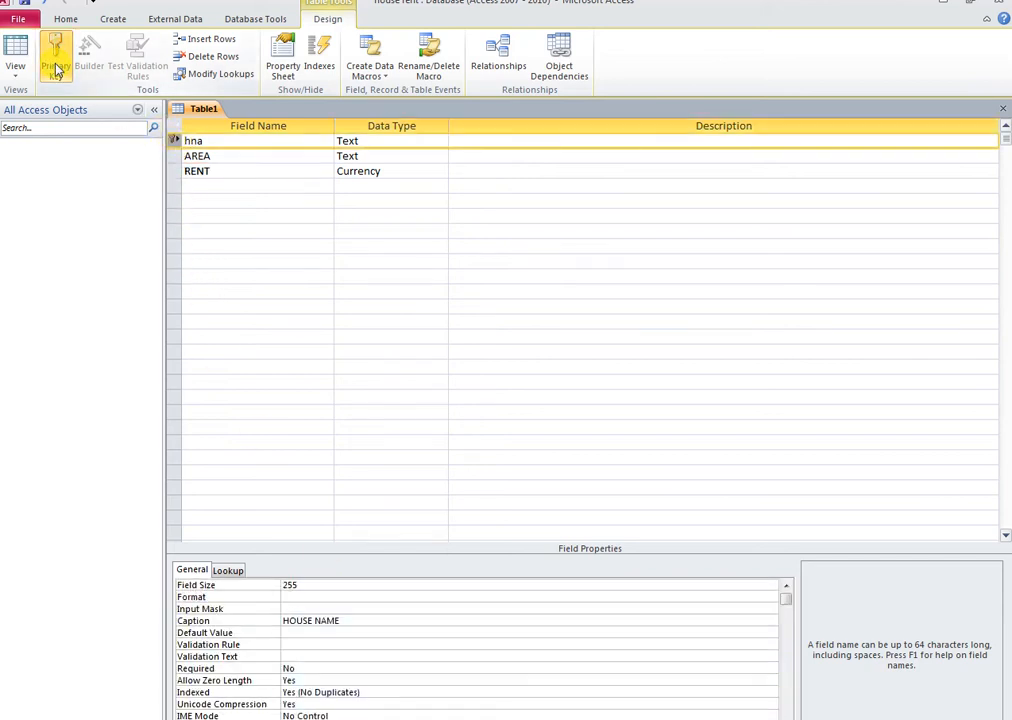
pyautogui.click(1002, 111)
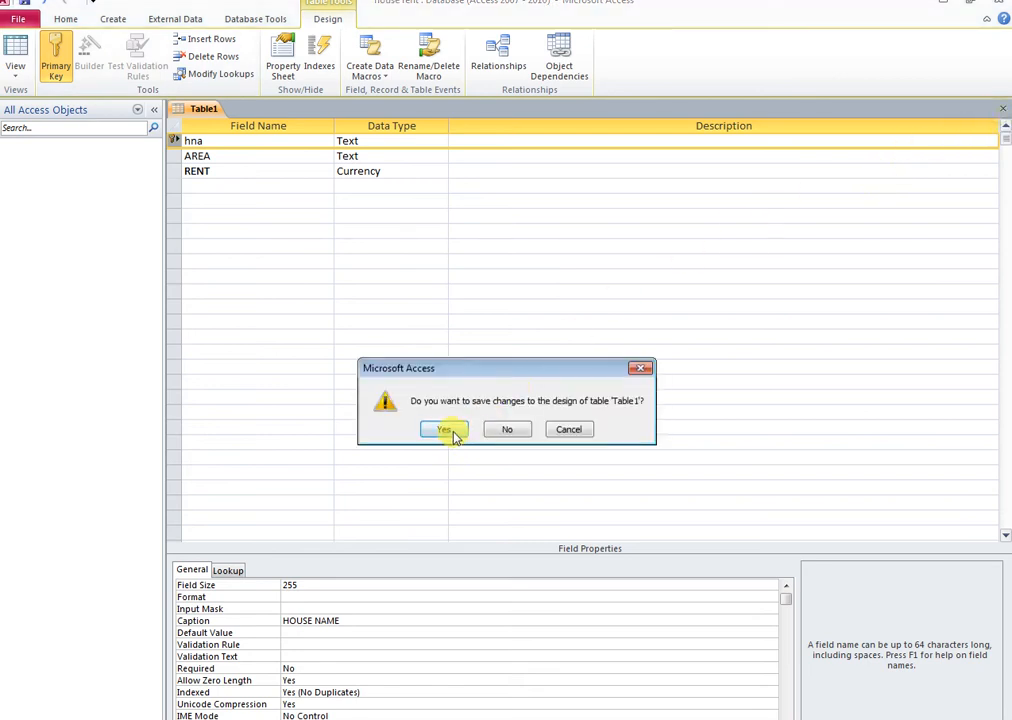
pyautogui.click(445, 431)
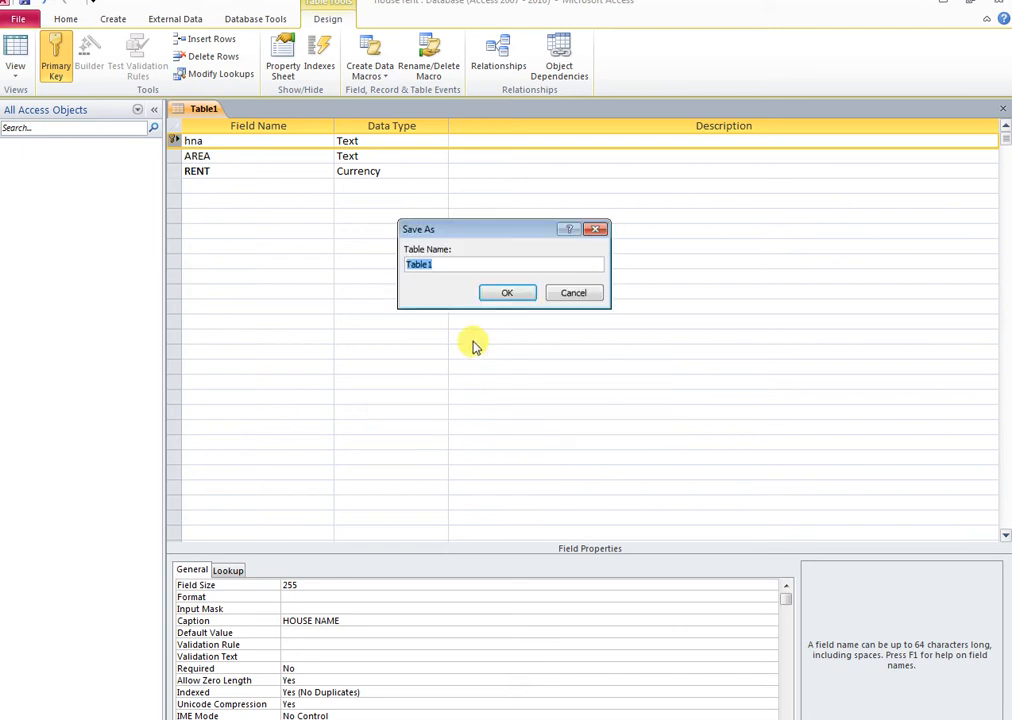
pyautogui.write('HOUS')
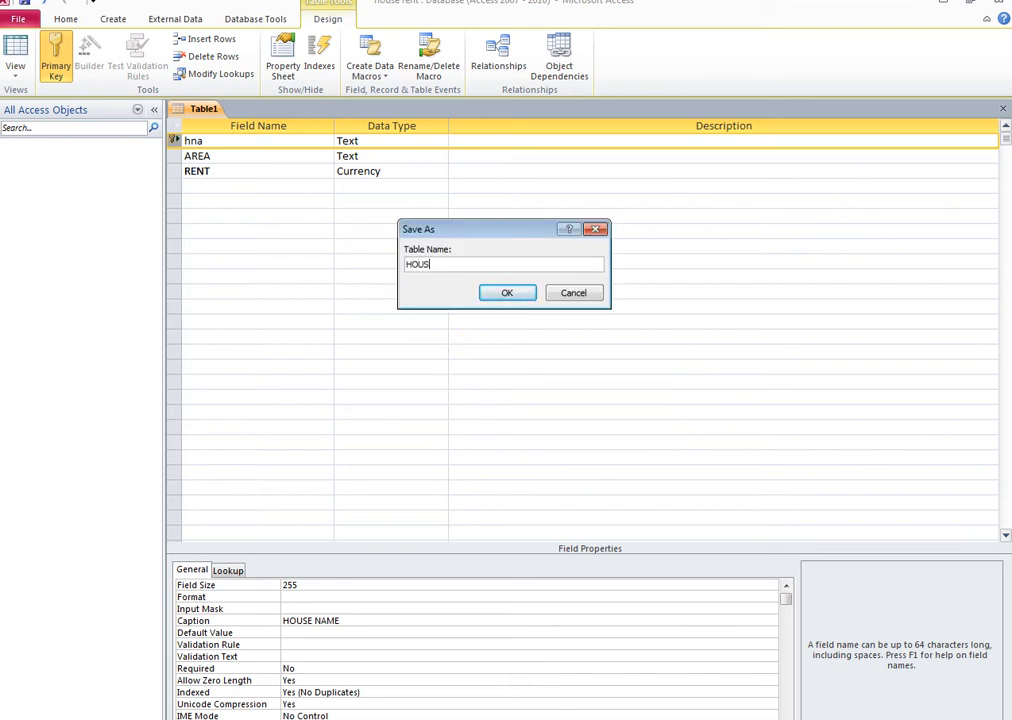
pyautogui.write('E DETAIL')
pyautogui.click(502, 293)
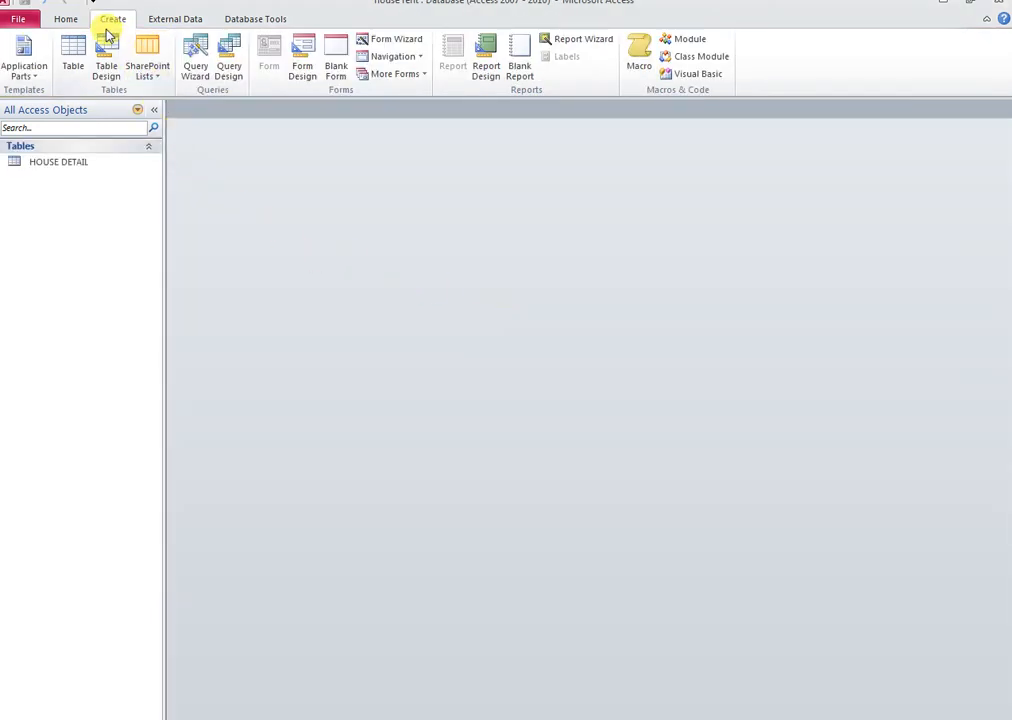
pyautogui.click(107, 67)
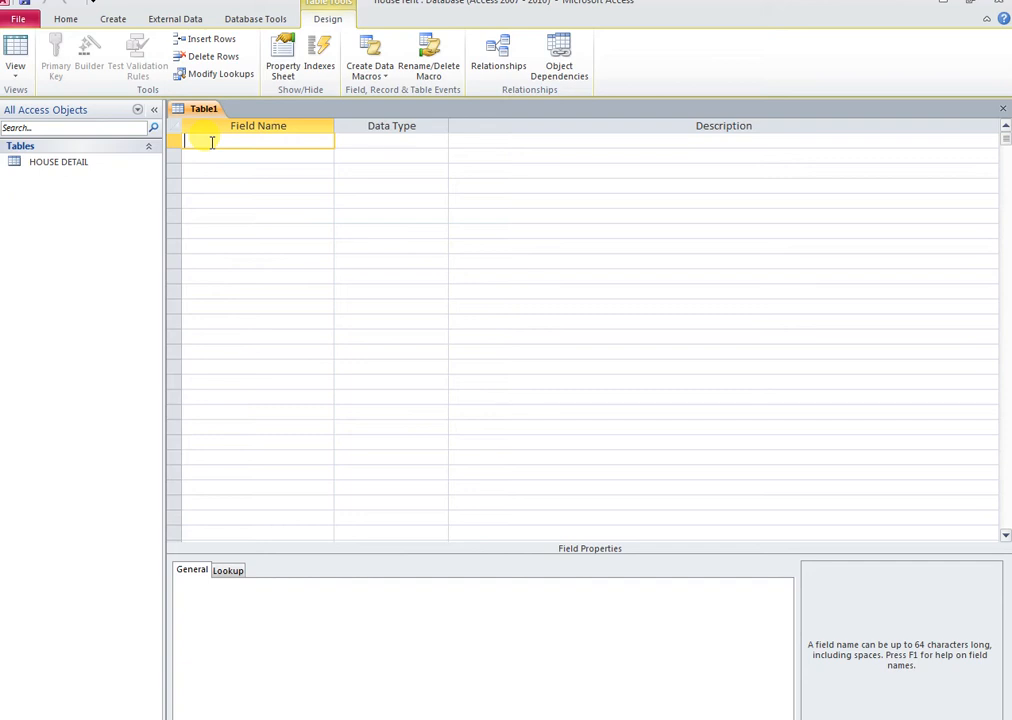
pyautogui.write('CELLNO')
pyautogui.press('Tab')
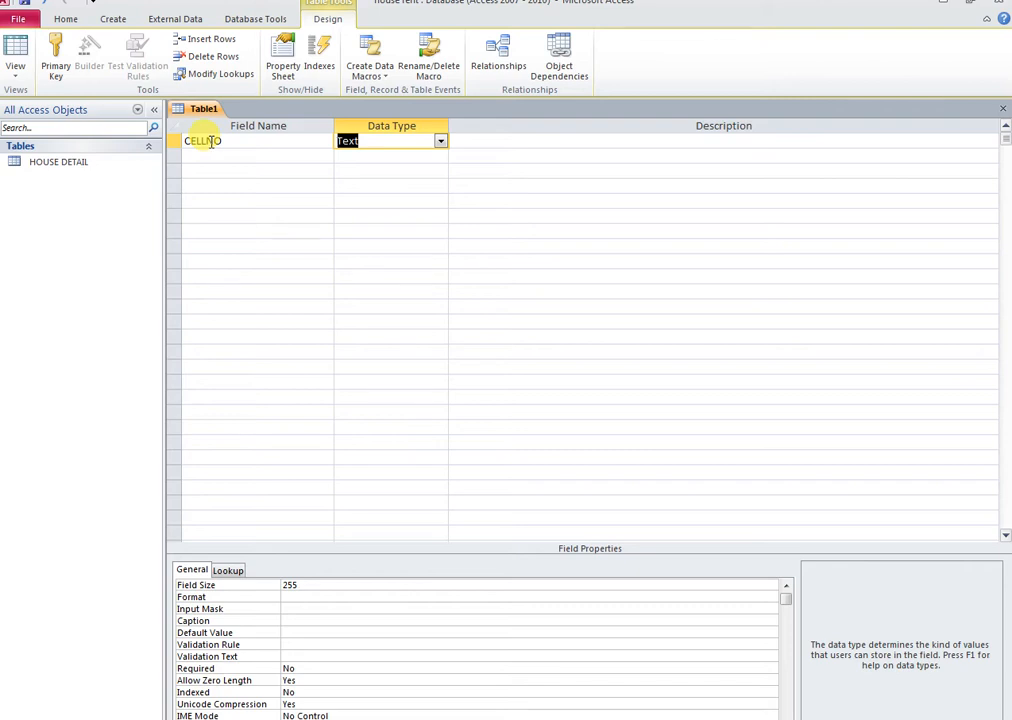
pyautogui.click(173, 141)
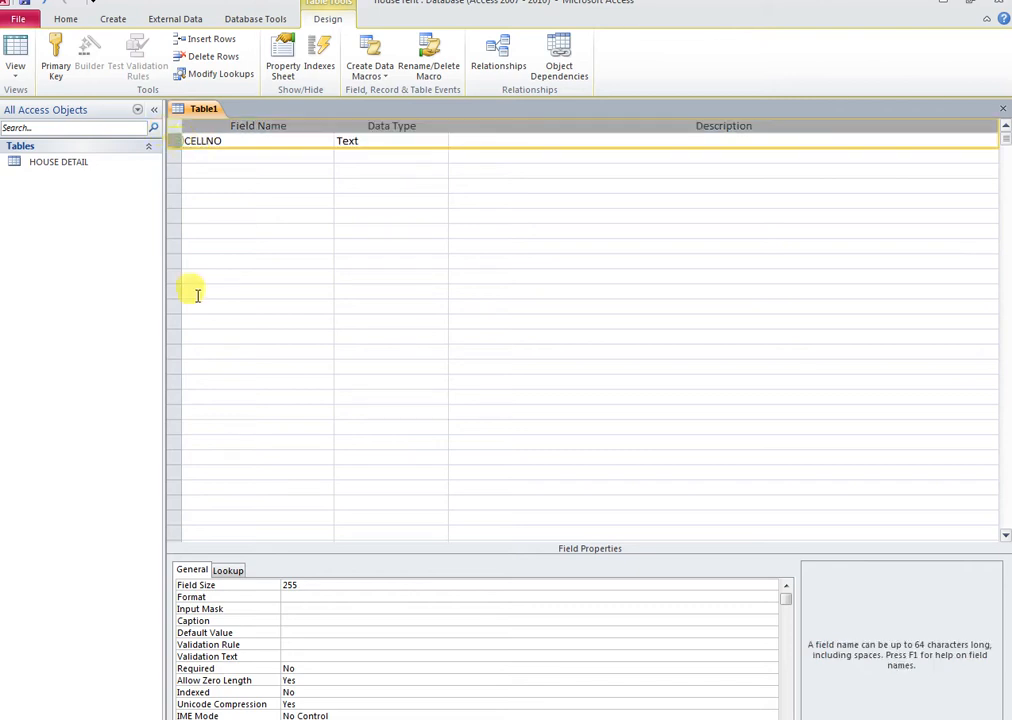
pyautogui.click(287, 608)
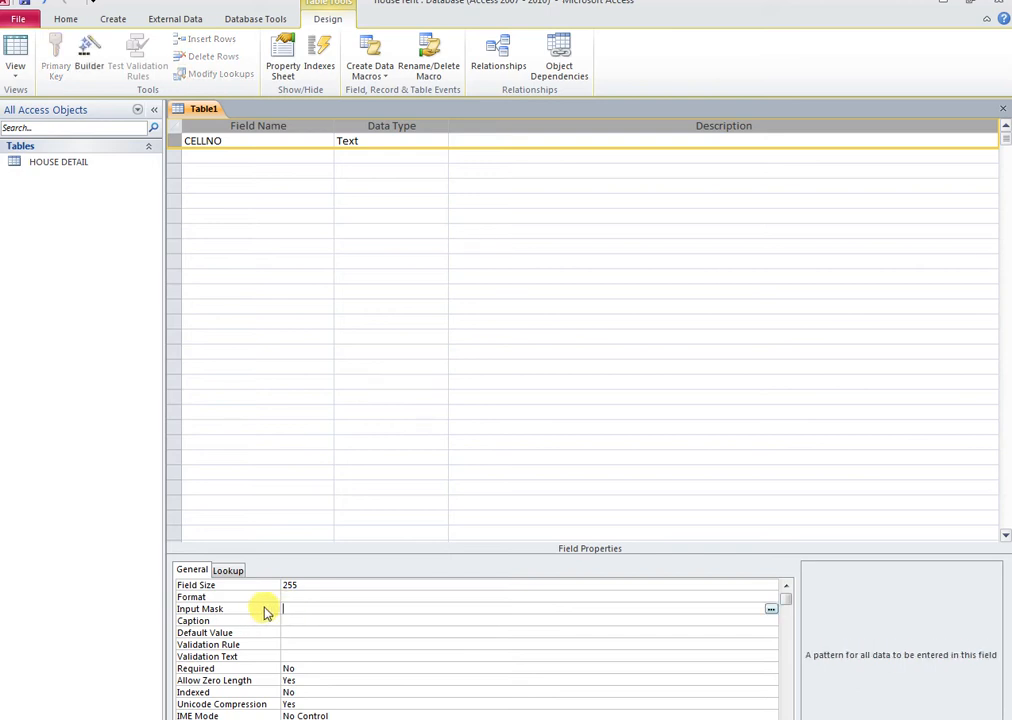
pyautogui.write('0000-0000000')
pyautogui.click(219, 157)
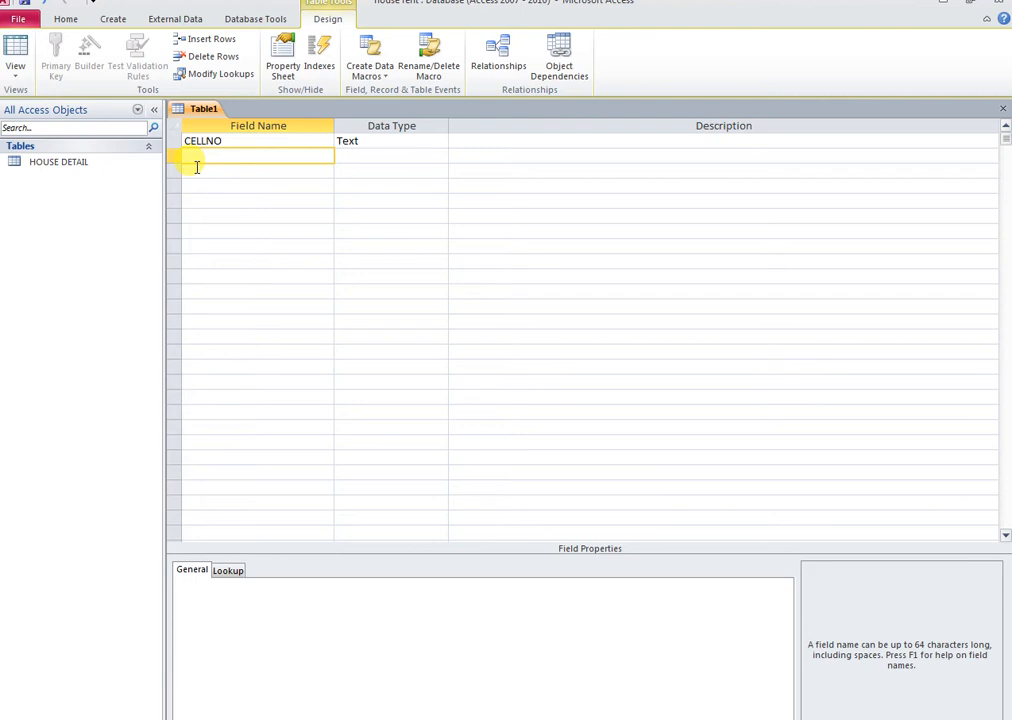
pyautogui.write('RNAME')
pyautogui.press('Tab')
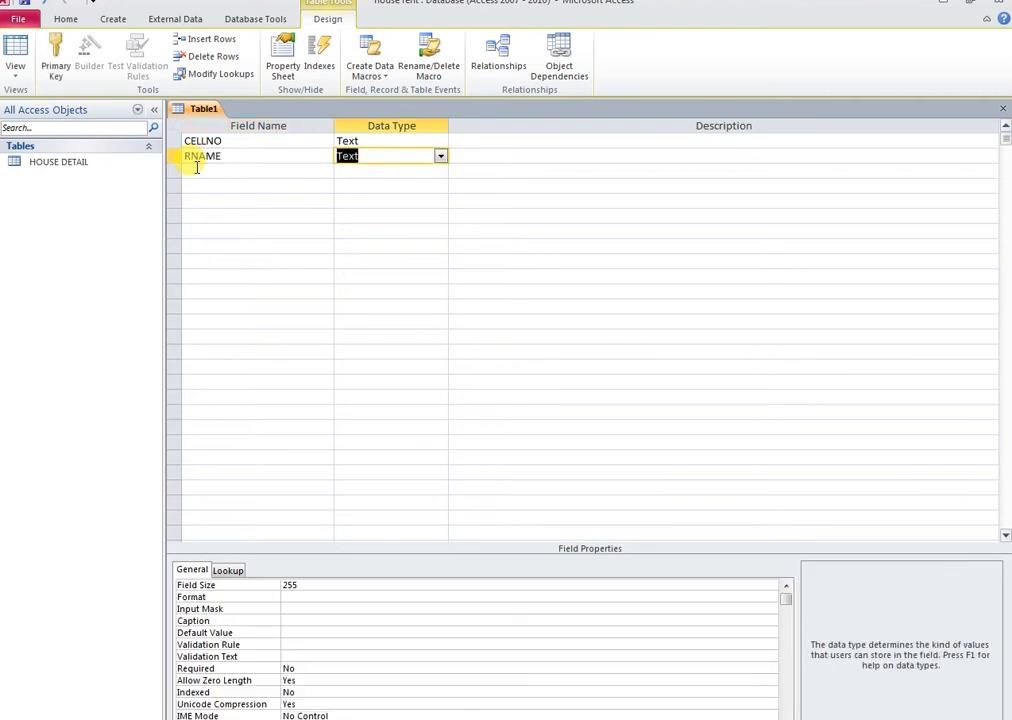
pyautogui.click(197, 168)
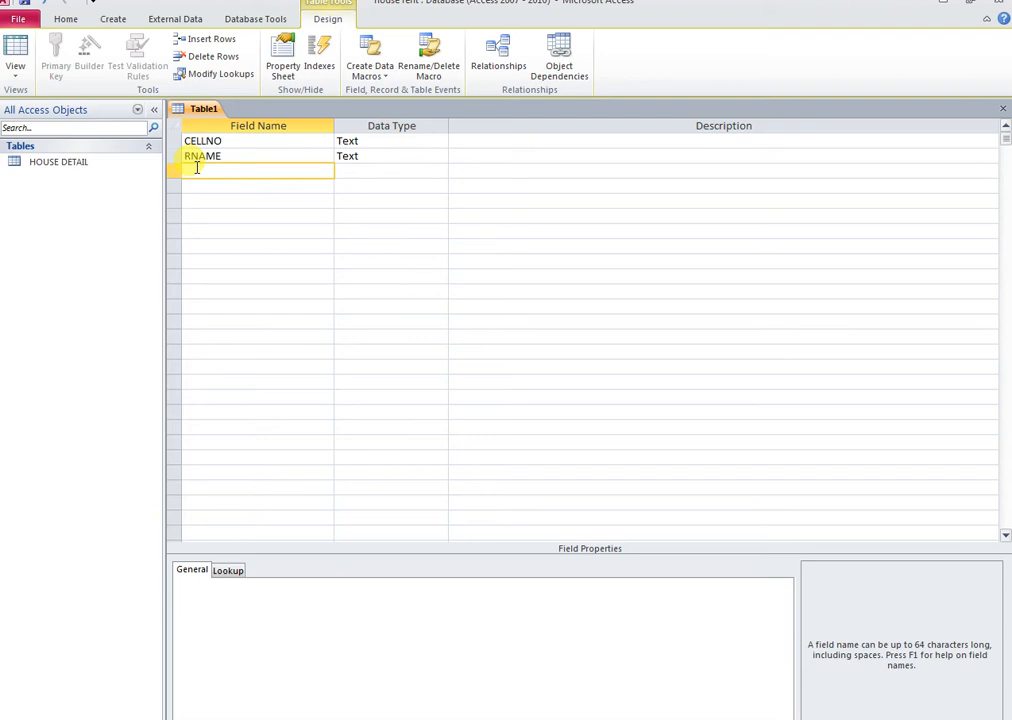
pyautogui.write('CNIC')
pyautogui.press('Tab')
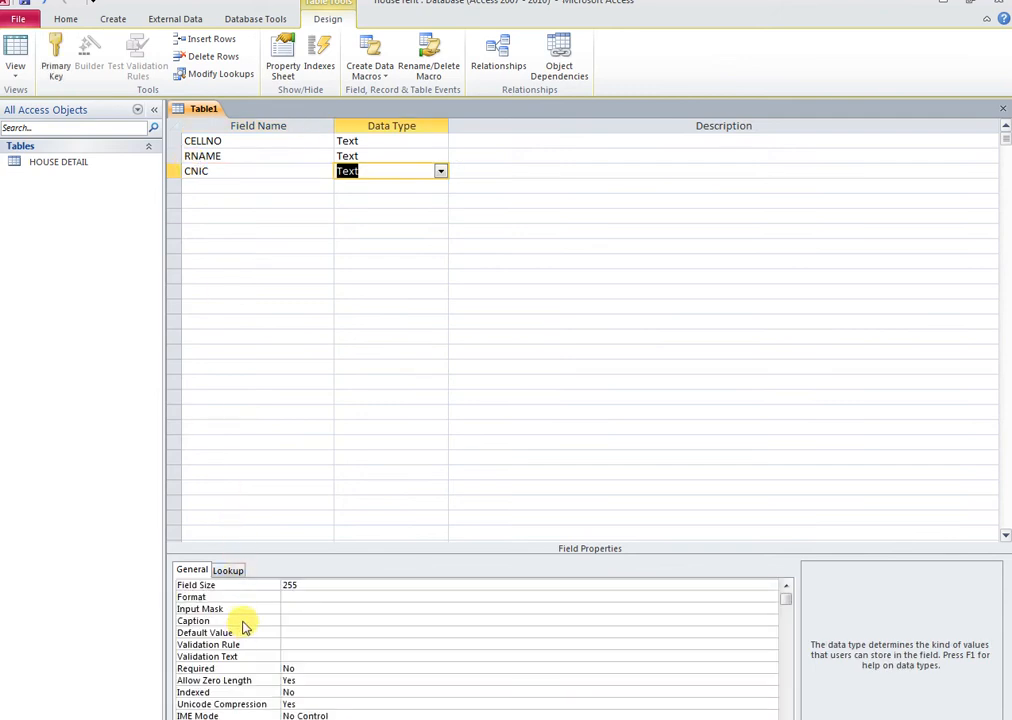
pyautogui.click(278, 608)
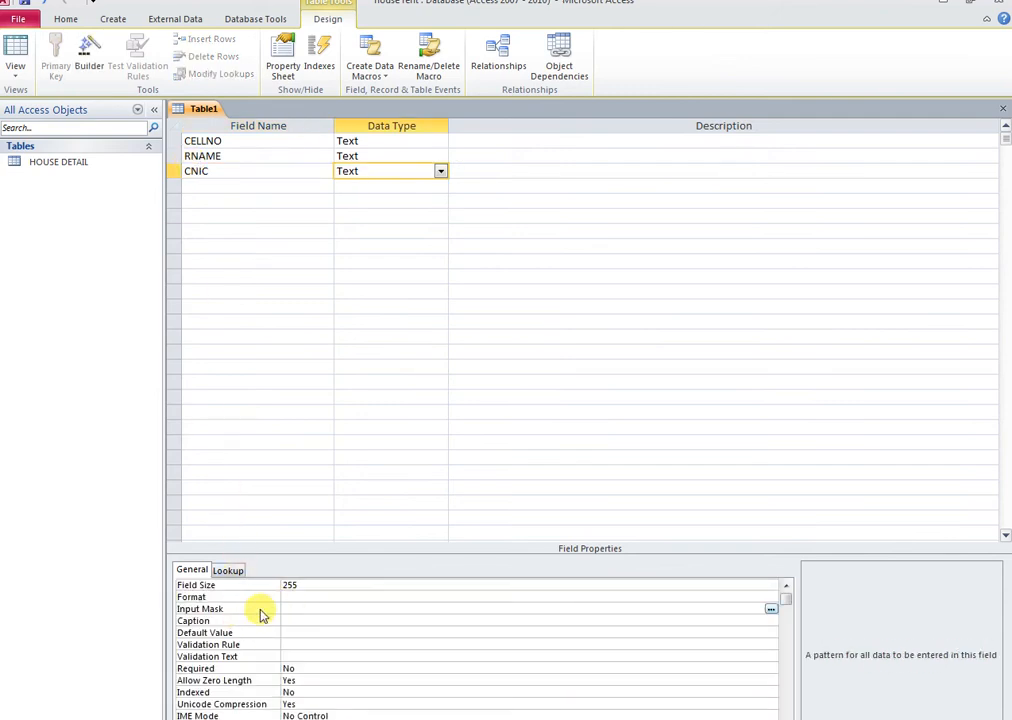
pyautogui.write('00000-0000000-0')
# Add an HNA Text field and give it the caption 'HOUSE NAME'
pyautogui.click(199, 186)
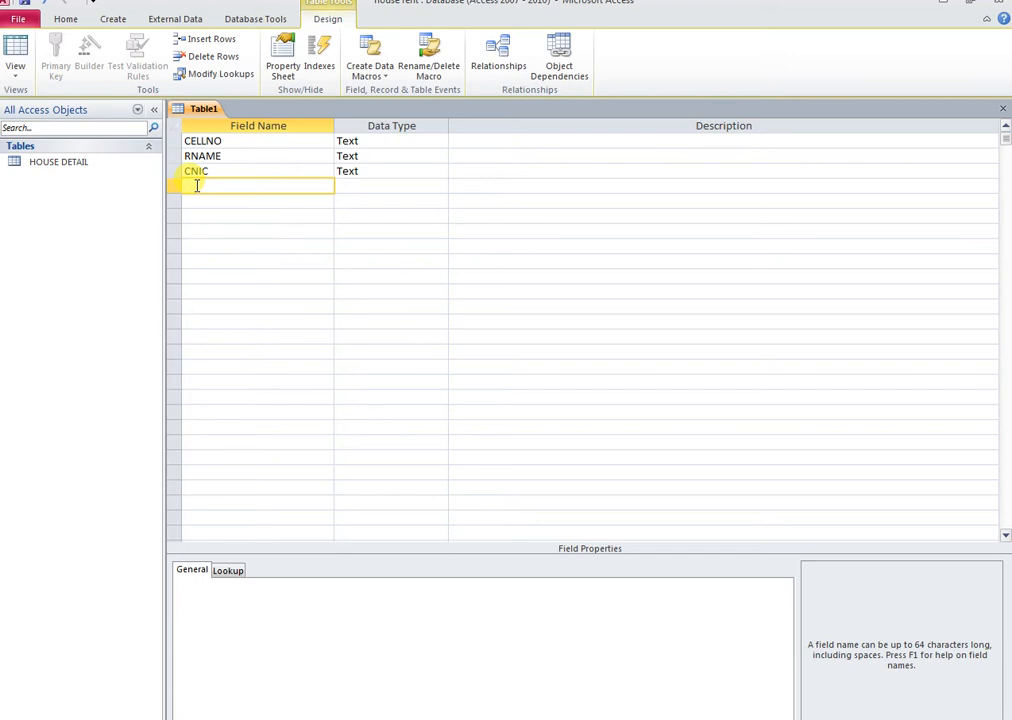
pyautogui.write('HNA')
pyautogui.press('Tab')
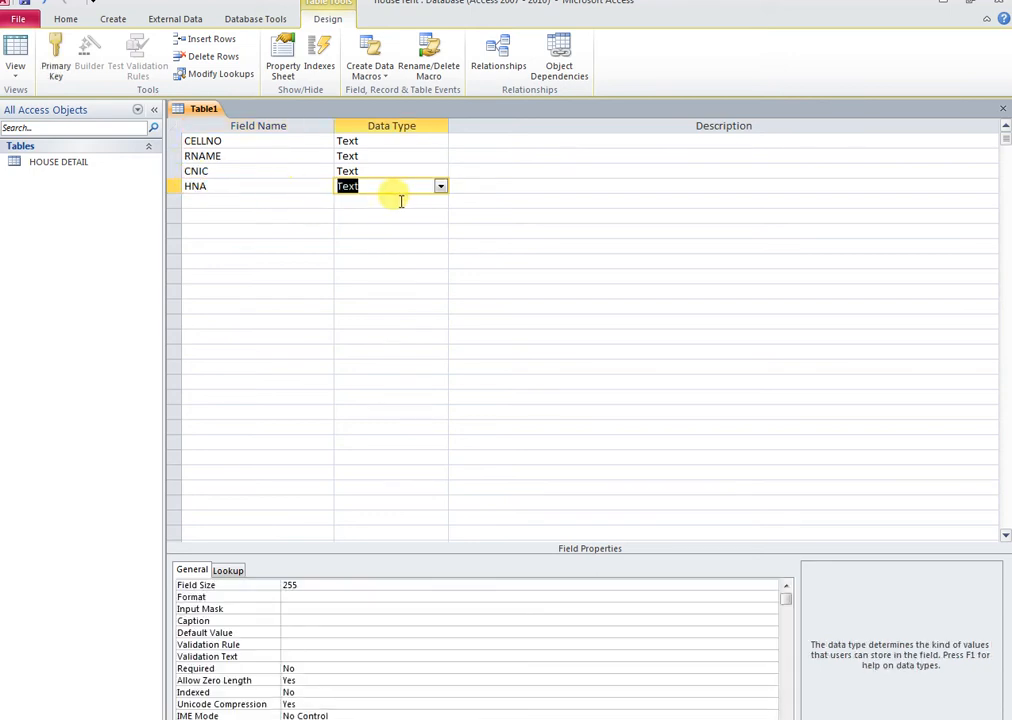
pyautogui.click(266, 186)
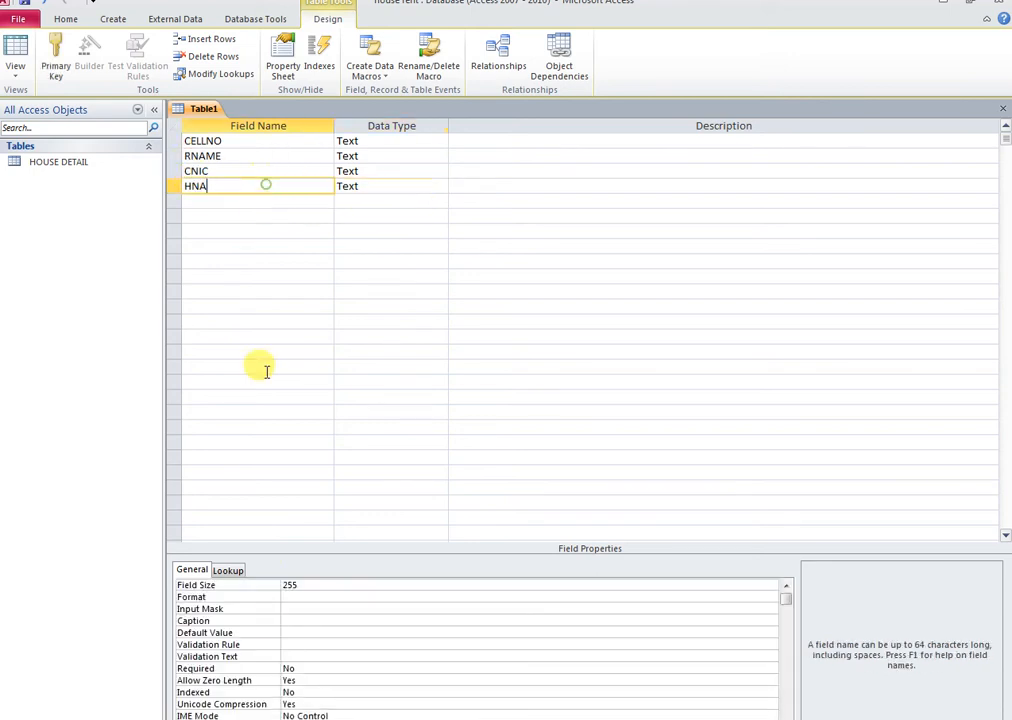
pyautogui.click(287, 621)
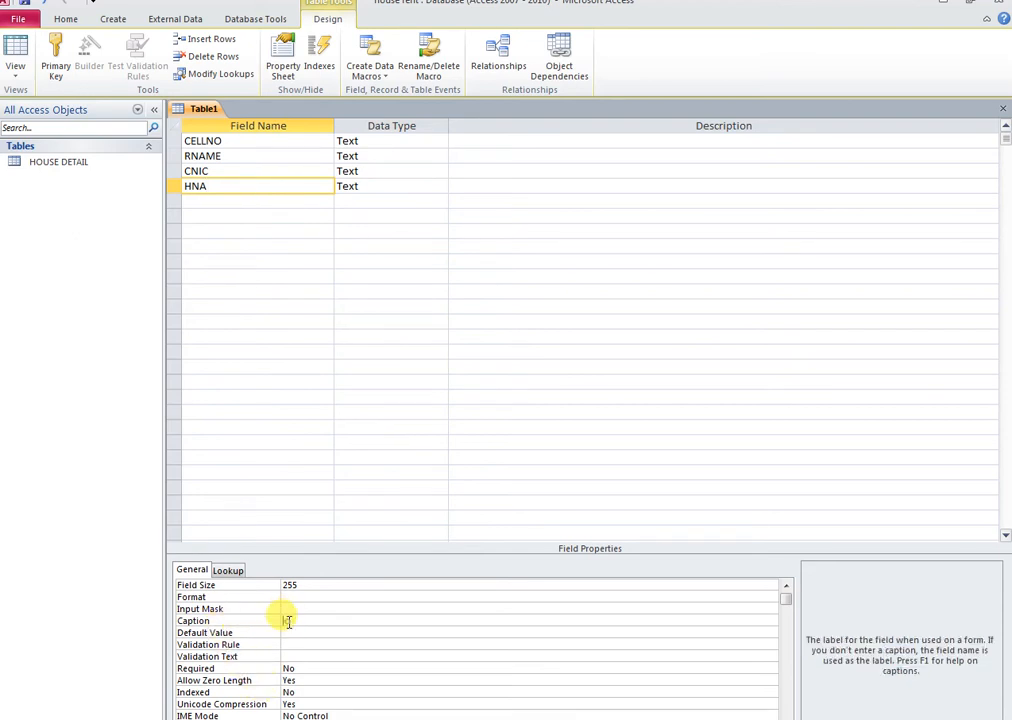
pyautogui.write('H')
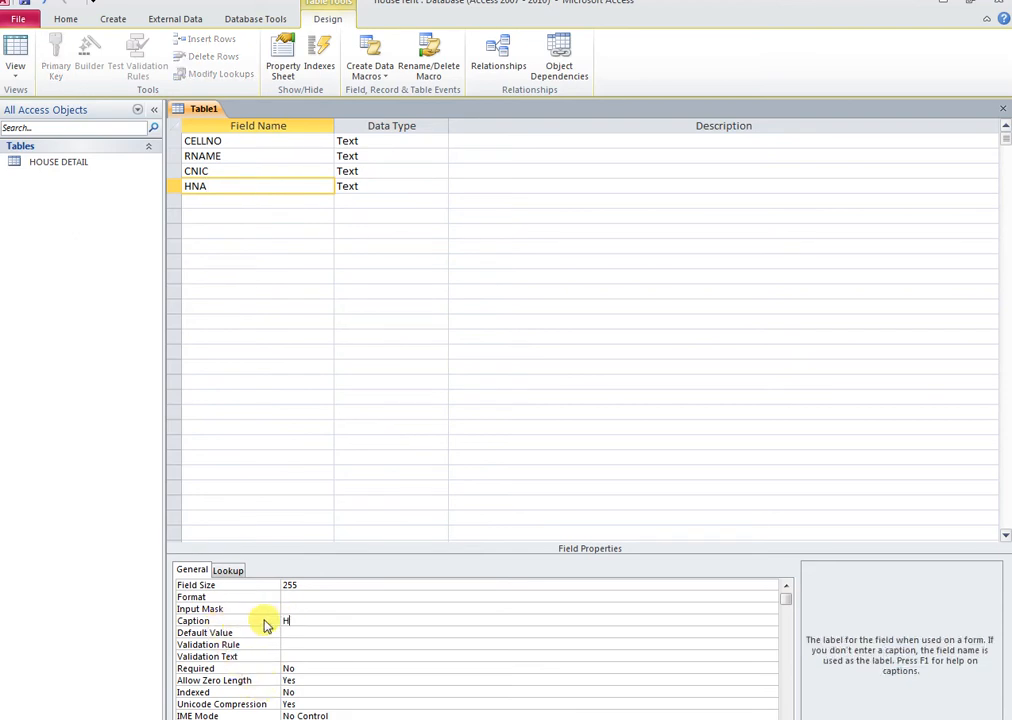
pyautogui.write('OUSE NAME')
# Set CELLNO as primary key, close the design and enter 'CONSUMER DETAIL' as the table name
pyautogui.click(178, 141)
pyautogui.click(56, 64)
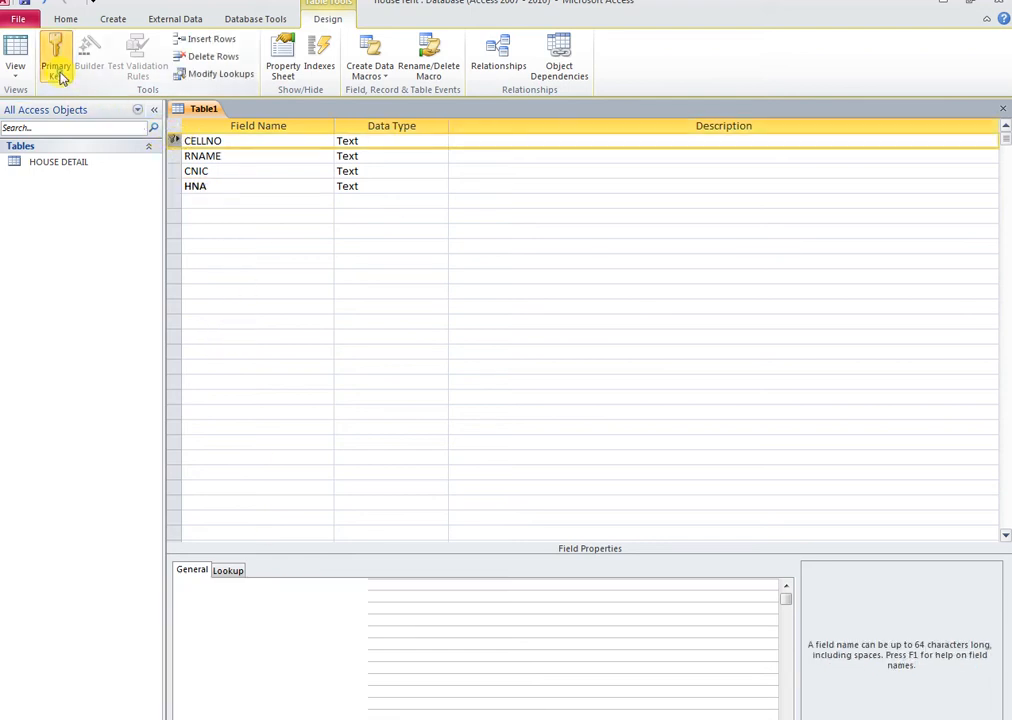
pyautogui.click(1003, 108)
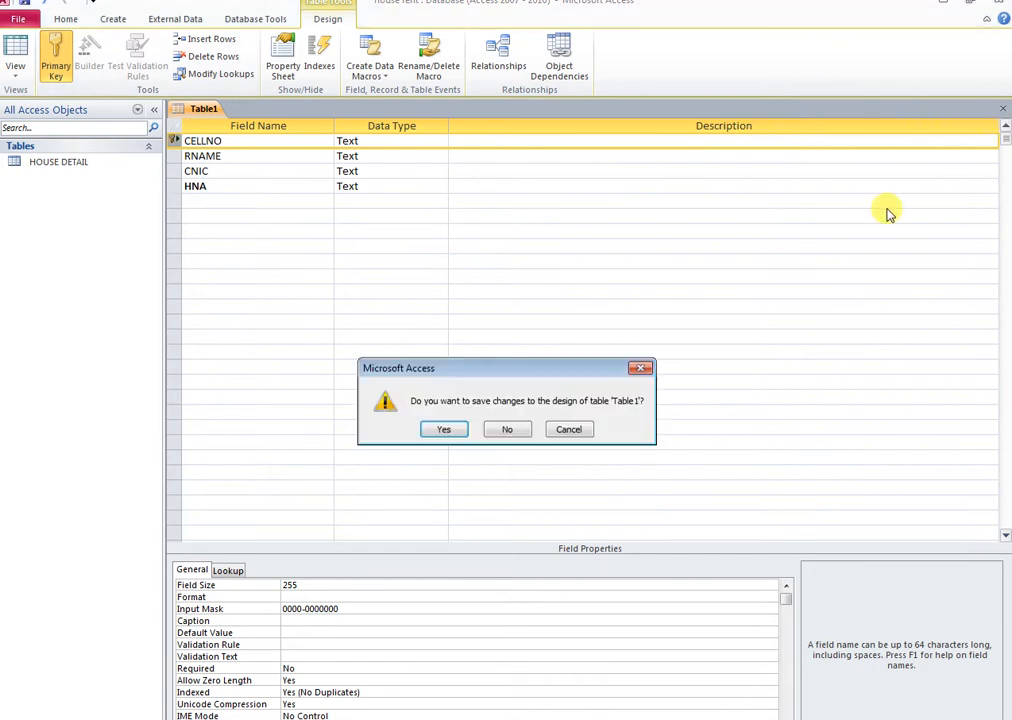
pyautogui.click(440, 430)
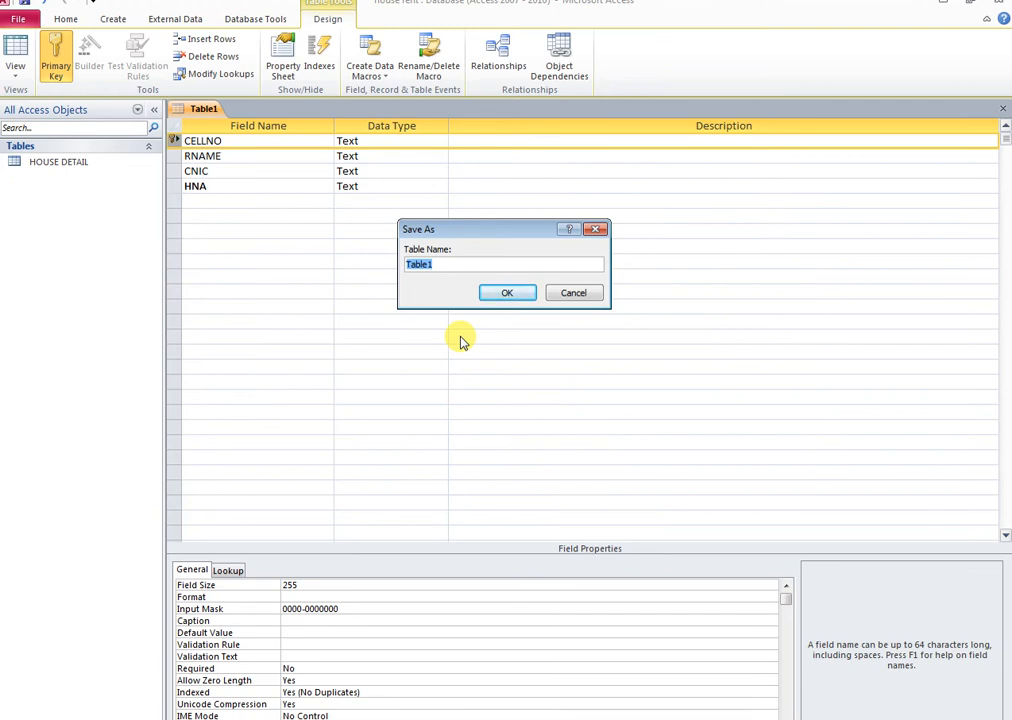
pyautogui.write('C')
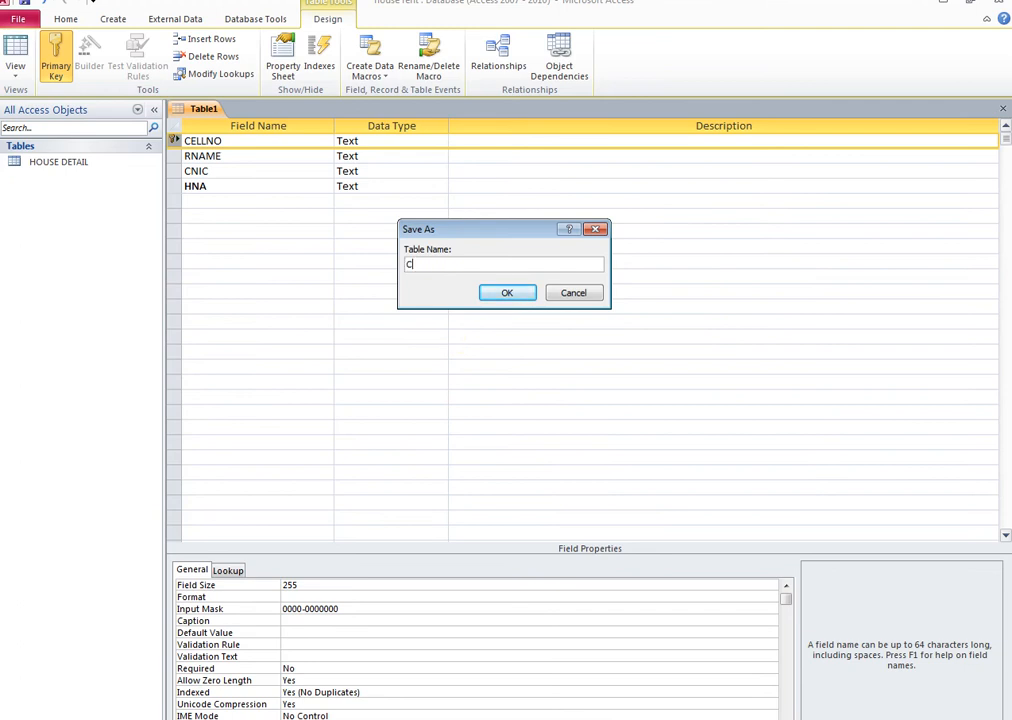
pyautogui.write('ONSUMER DETAIL')
# Save CONSUMER DETAIL and add both tables to the Relationships window side by side
pyautogui.click(512, 293)
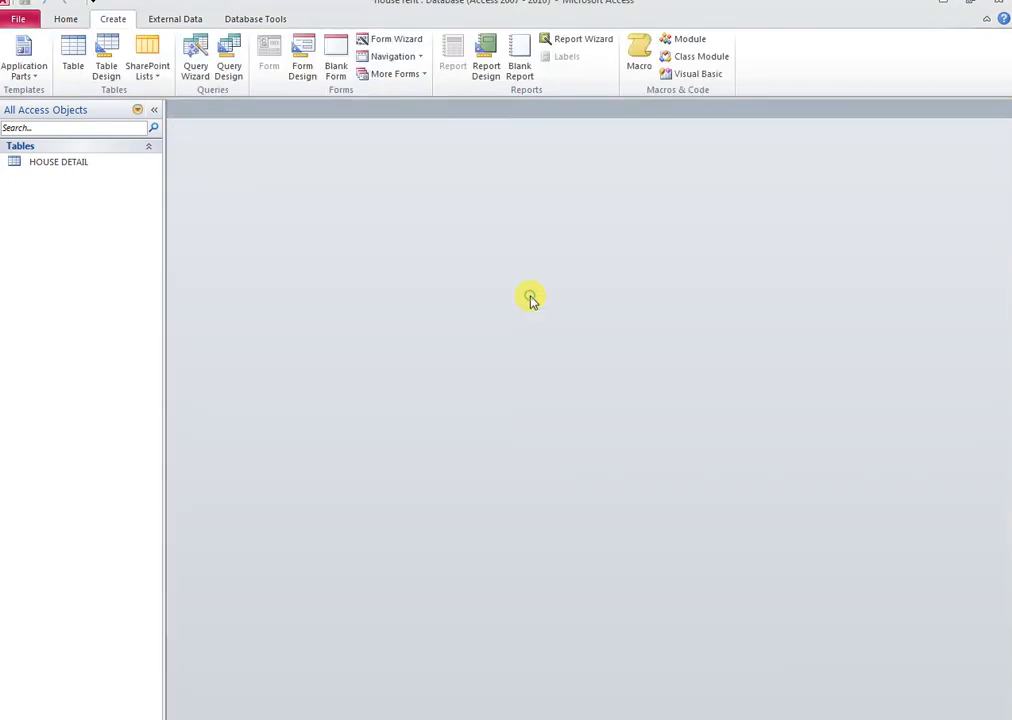
pyautogui.click(256, 18)
pyautogui.click(180, 58)
pyautogui.moveTo(471, 292); pyautogui.dragTo(450, 222)
pyautogui.click(558, 399)
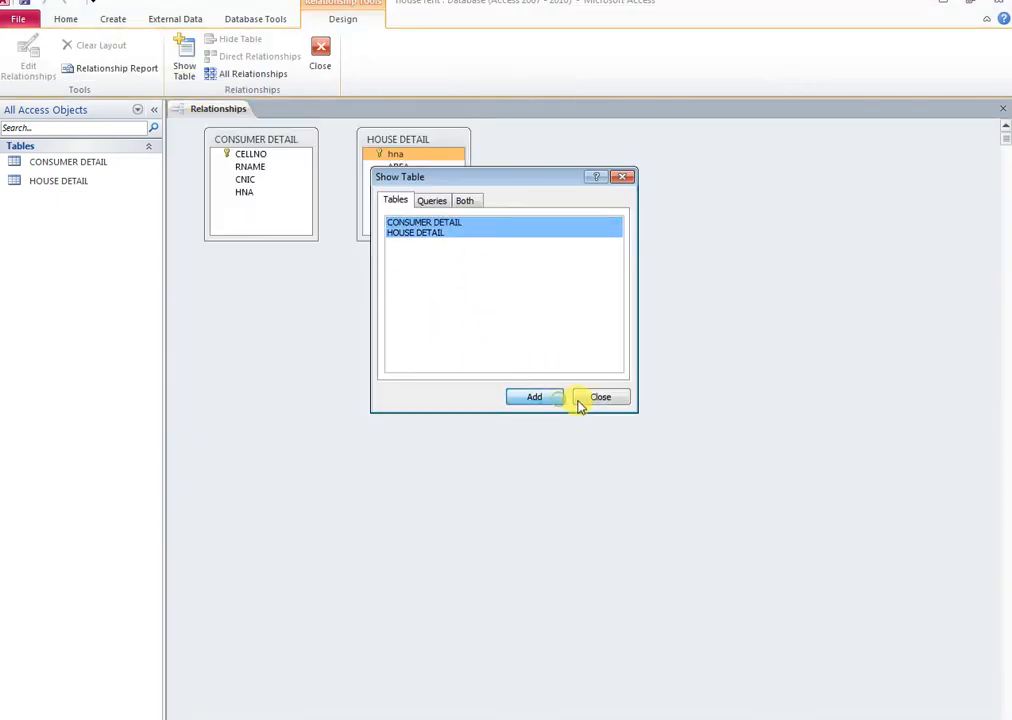
pyautogui.click(580, 398)
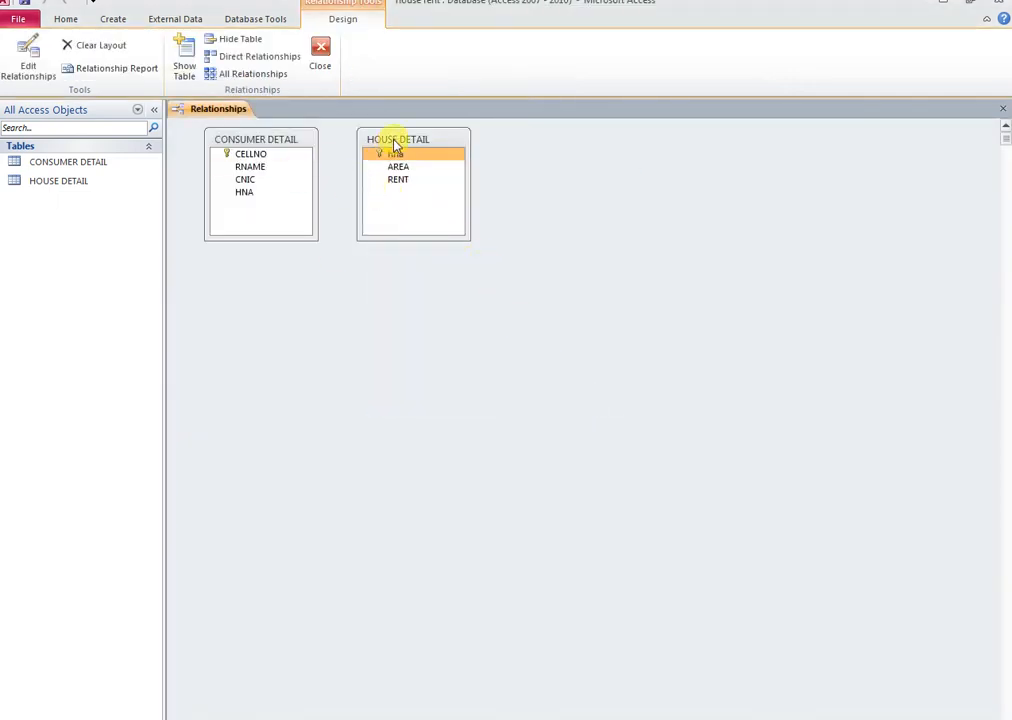
pyautogui.moveTo(287, 138); pyautogui.dragTo(585, 152)
# Link hna to HNA with enforced integrity and cascade update/delete, then save the layout
pyautogui.moveTo(389, 155); pyautogui.dragTo(550, 210)
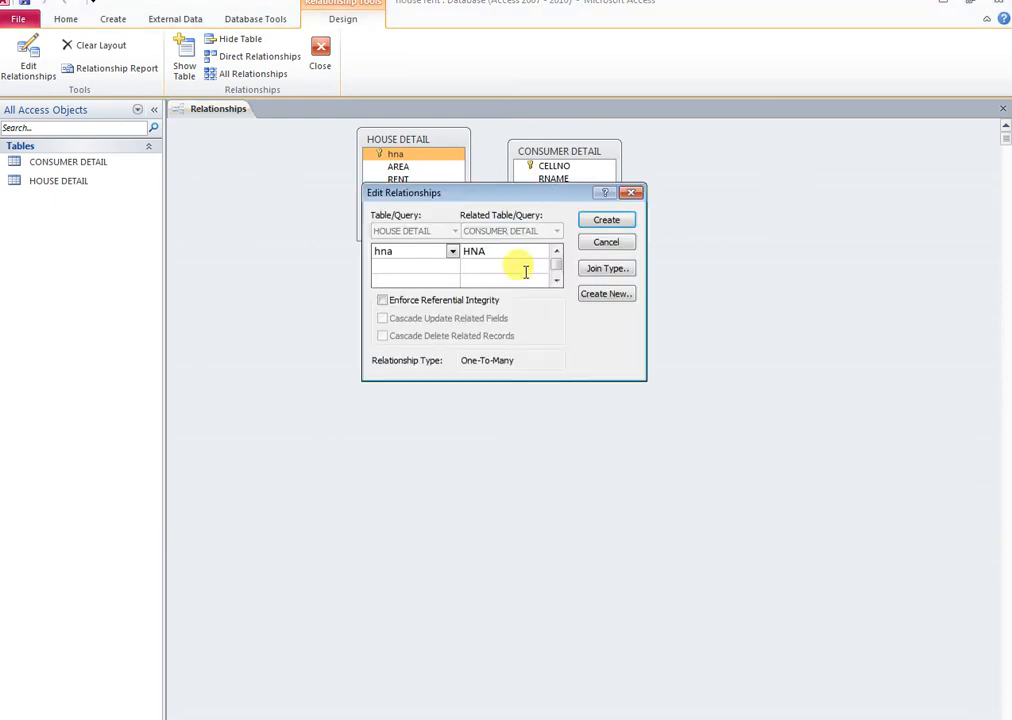
pyautogui.click(382, 300)
pyautogui.click(382, 318)
pyautogui.click(382, 336)
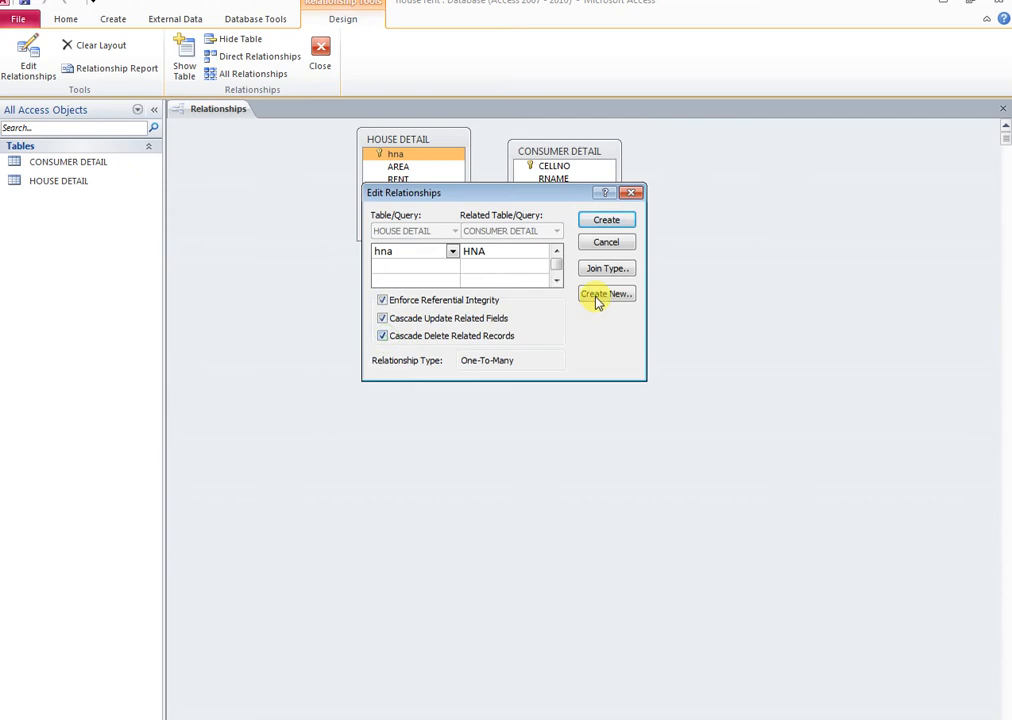
pyautogui.click(618, 221)
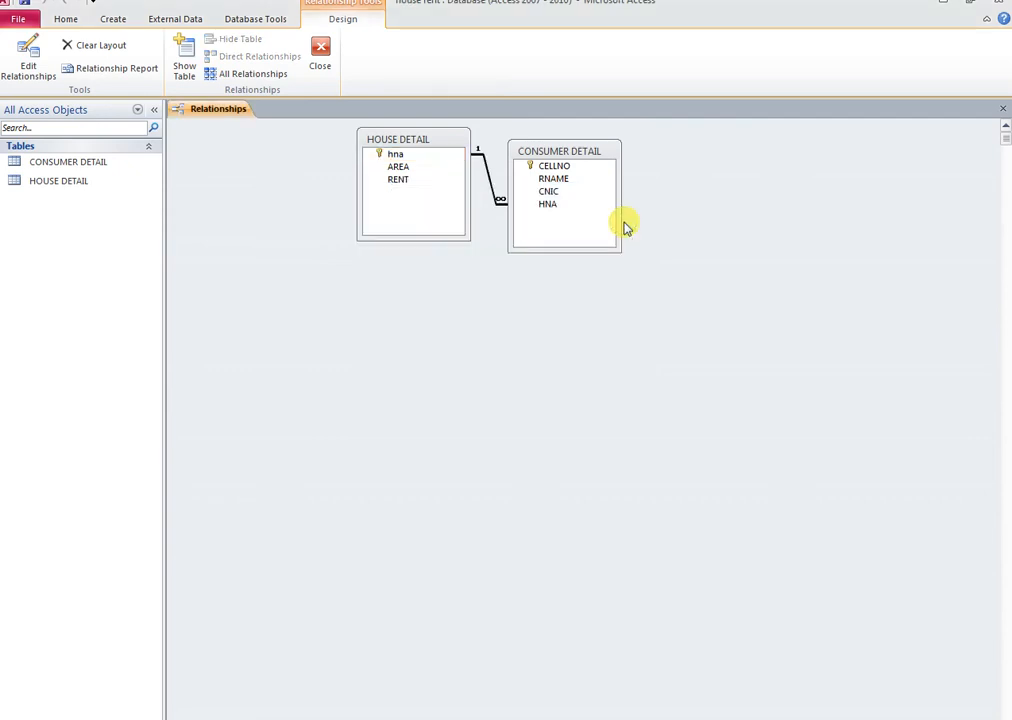
pyautogui.click(1003, 109)
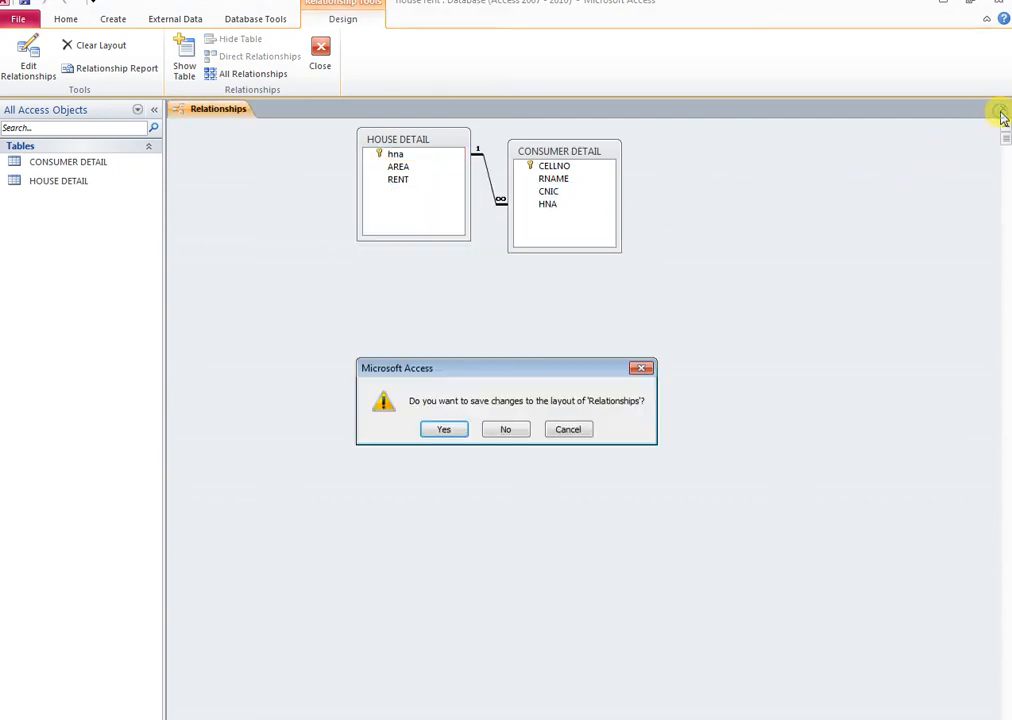
pyautogui.click(442, 430)
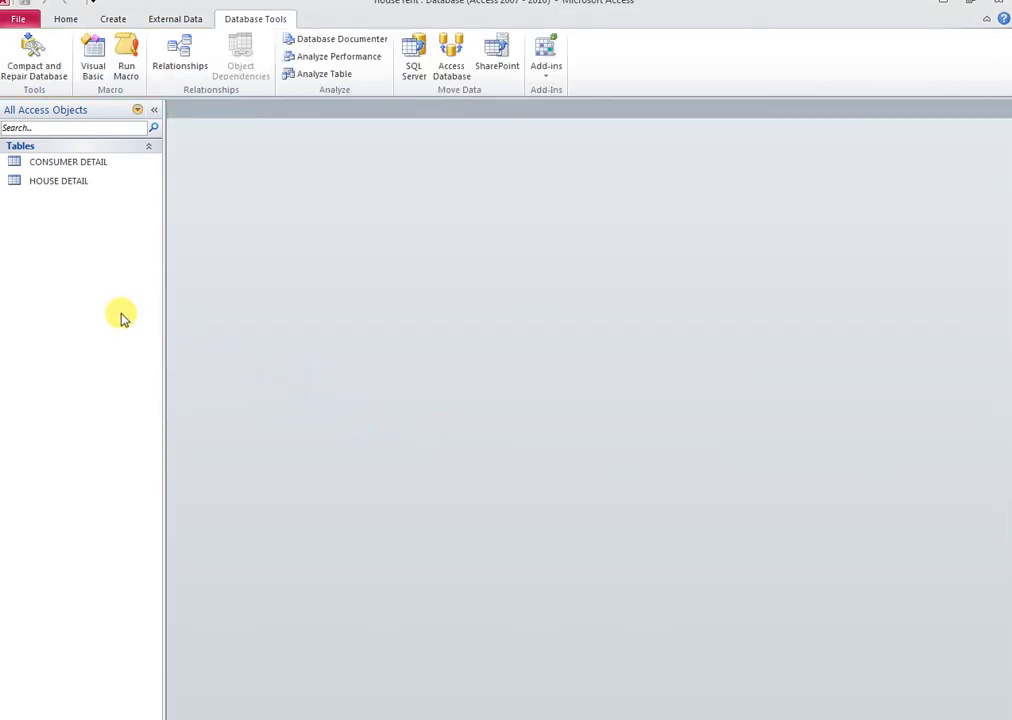
# Build a columnar form from all HOUSE DETAIL fields with the Form Wizard
pyautogui.click(114, 20)
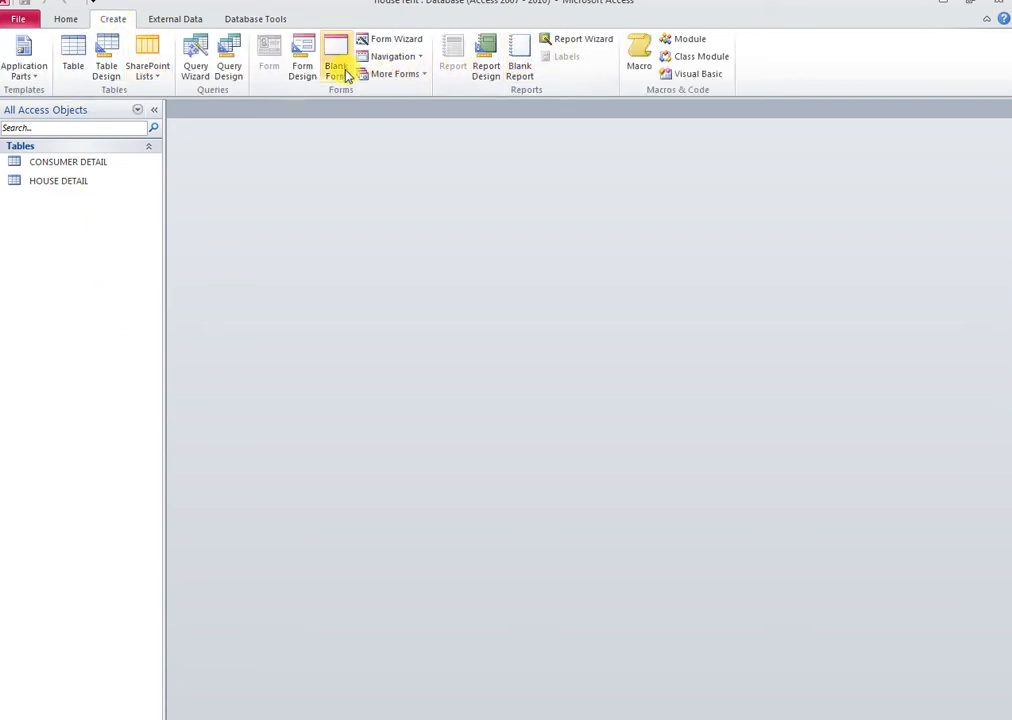
pyautogui.click(366, 39)
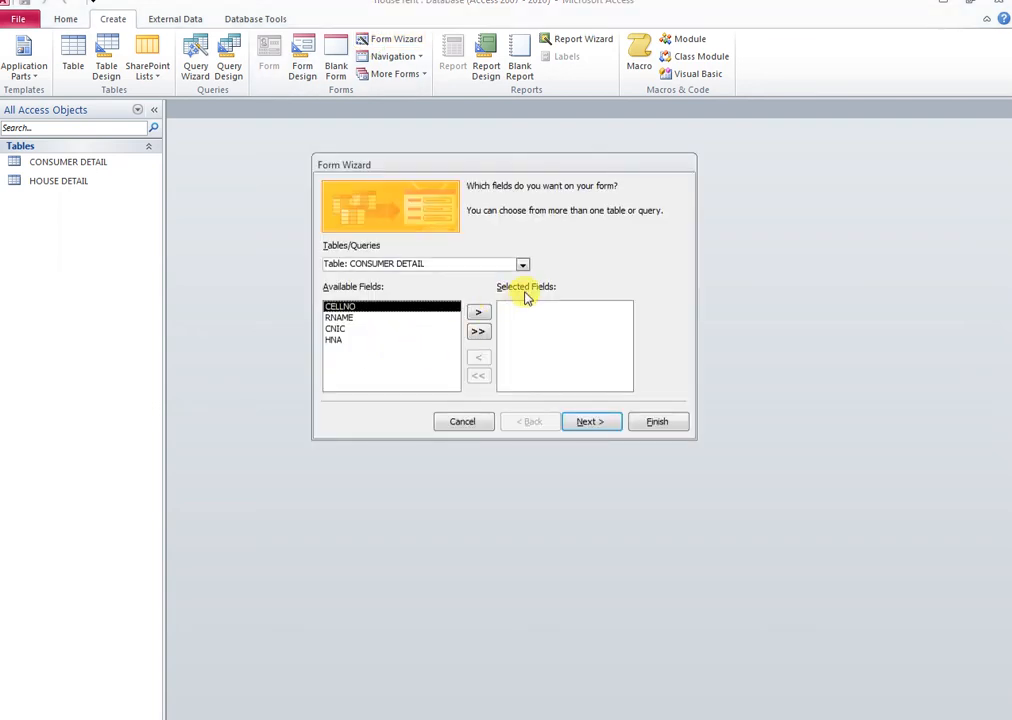
pyautogui.click(523, 264)
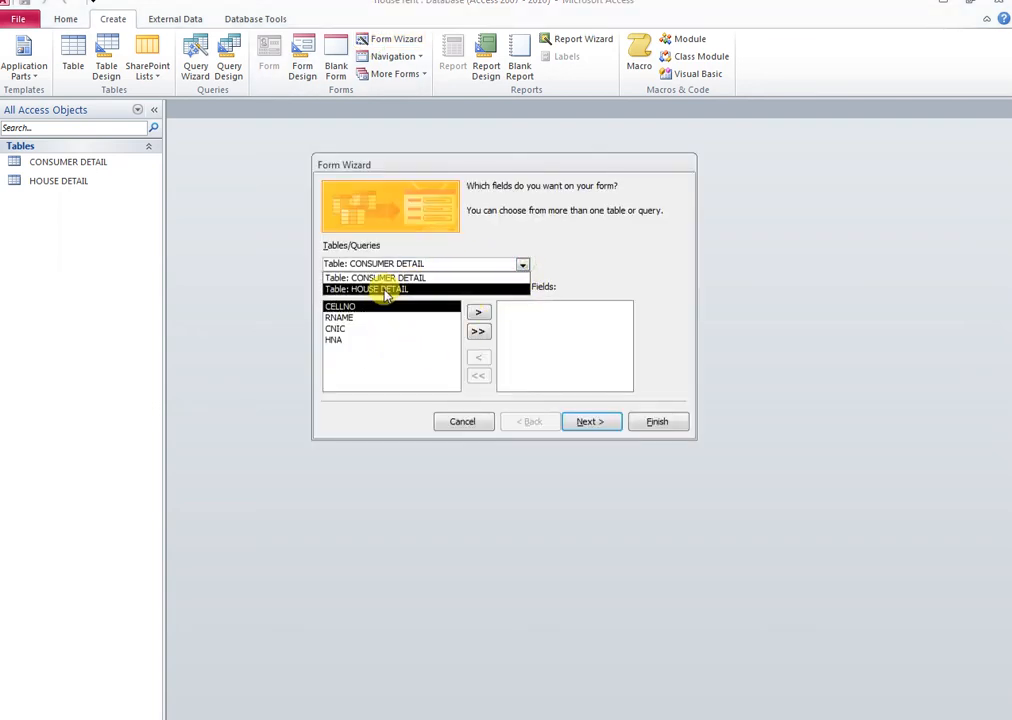
pyautogui.click(384, 289)
pyautogui.click(479, 333)
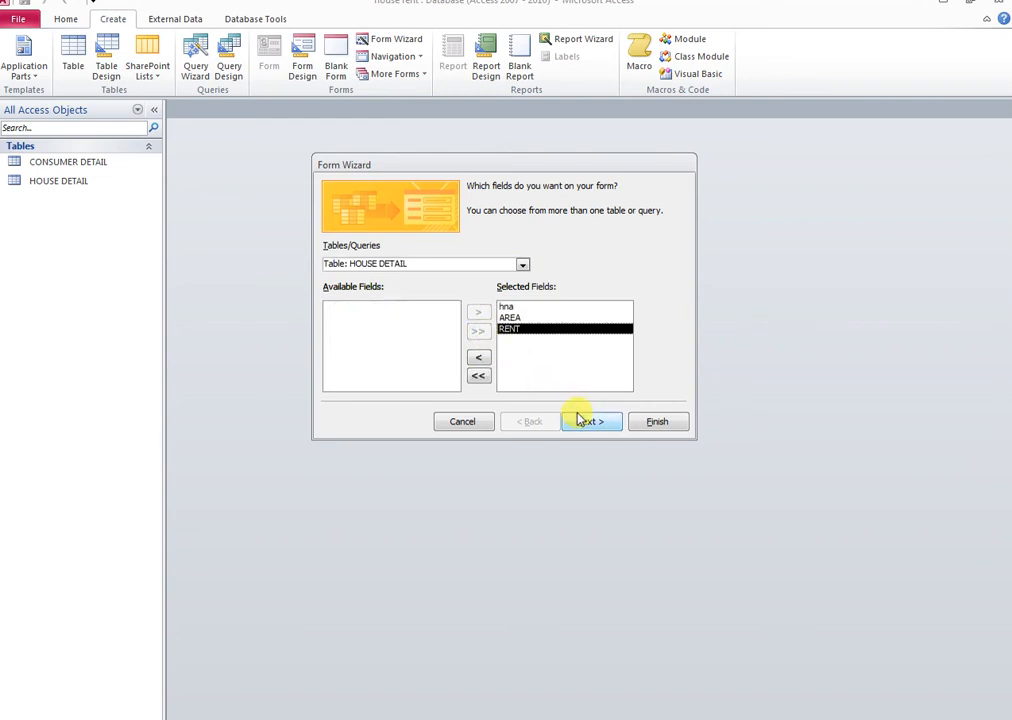
pyautogui.click(588, 421)
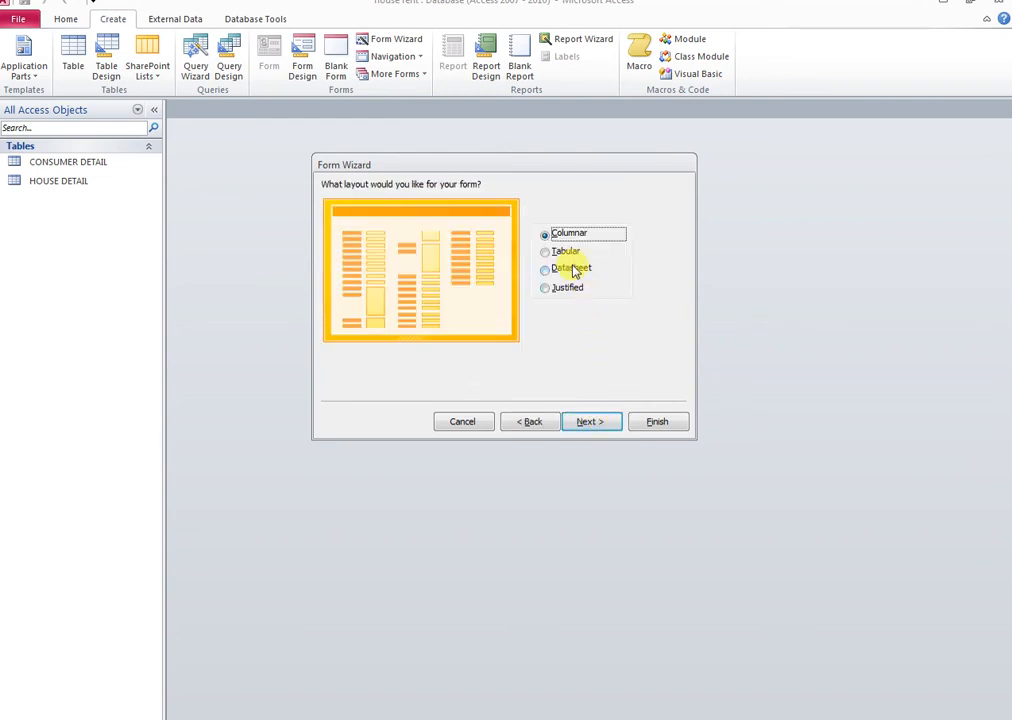
pyautogui.click(600, 424)
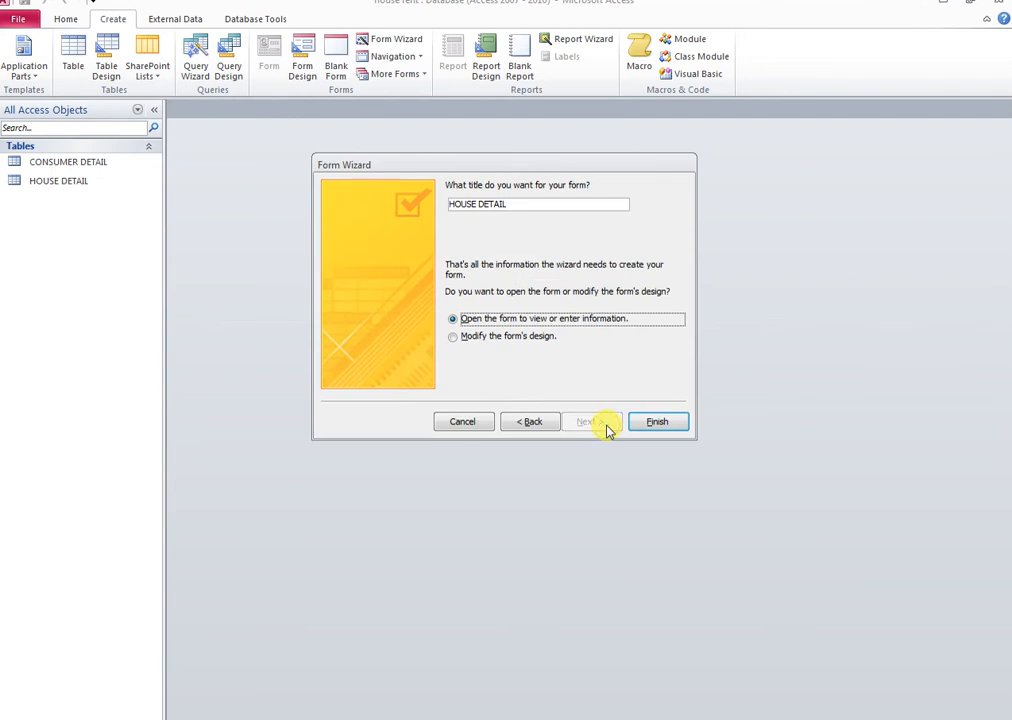
pyautogui.click(657, 422)
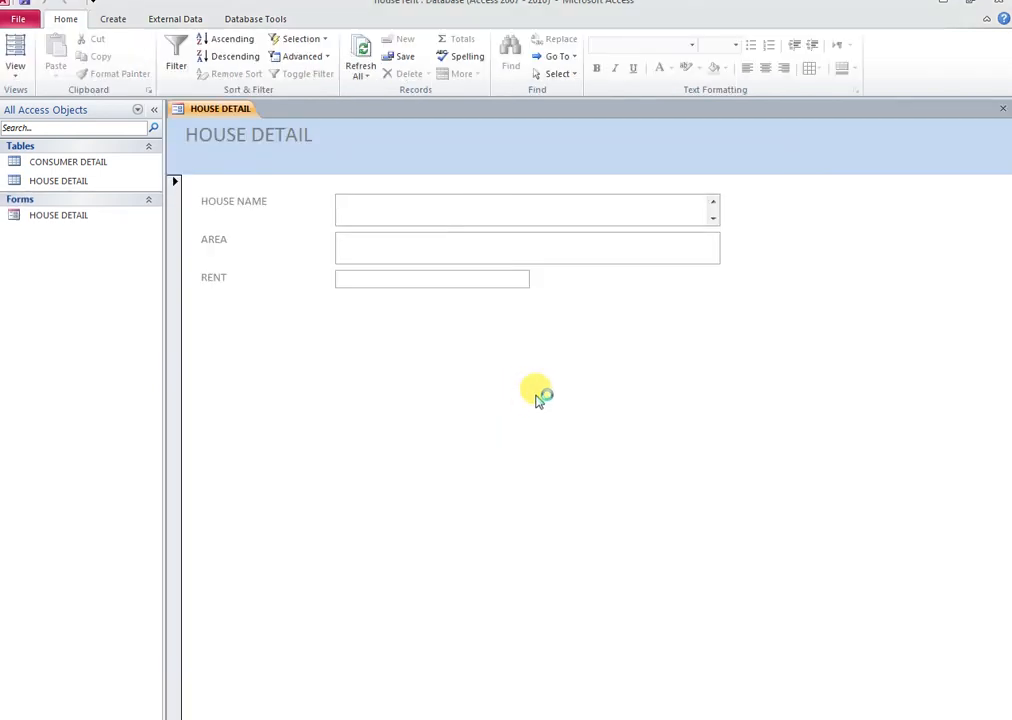
pyautogui.click(153, 109)
# Switch the HOUSE DETAIL form to Design View and narrow the hna and AREA text boxes
pyautogui.rightClick(104, 107)
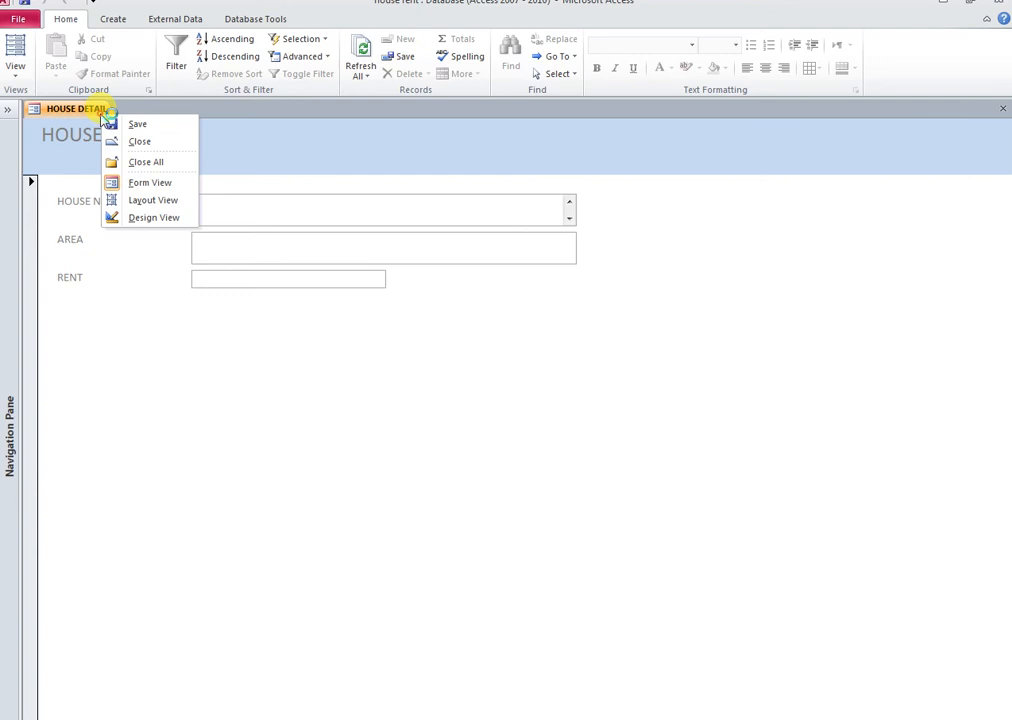
pyautogui.click(144, 218)
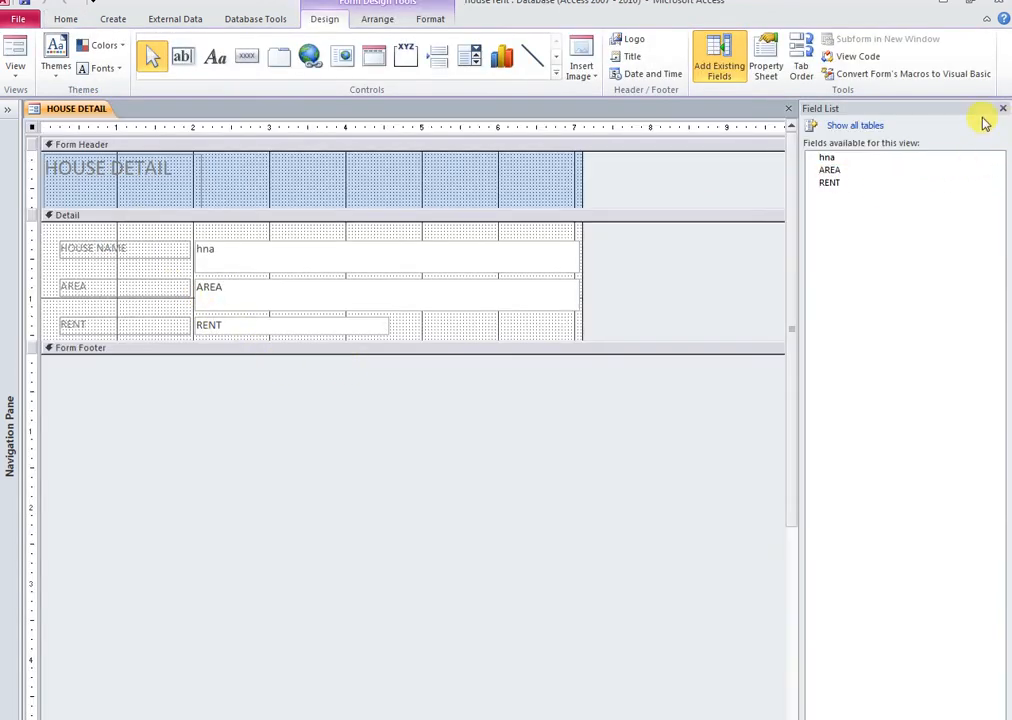
pyautogui.click(1003, 110)
pyautogui.moveTo(678, 236); pyautogui.dragTo(517, 320)
pyautogui.moveTo(578, 256); pyautogui.dragTo(386, 256)
# Give all labels and text boxes the shortest height and narrowest width, grouped in a stacked layout
pyautogui.moveTo(474, 243); pyautogui.dragTo(130, 330)
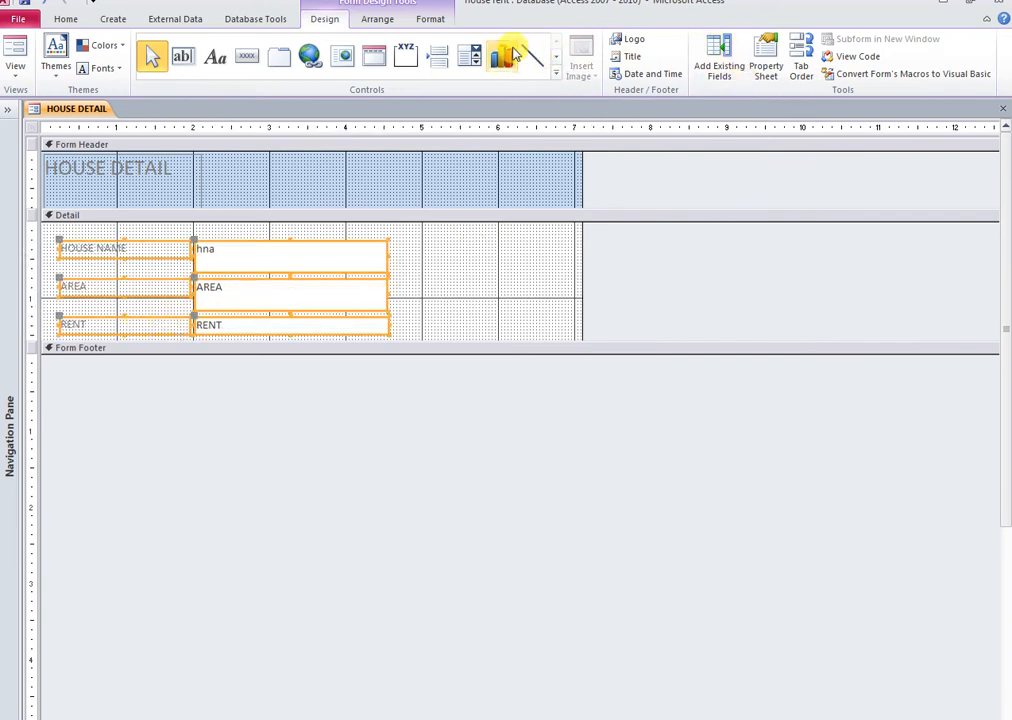
pyautogui.click(379, 20)
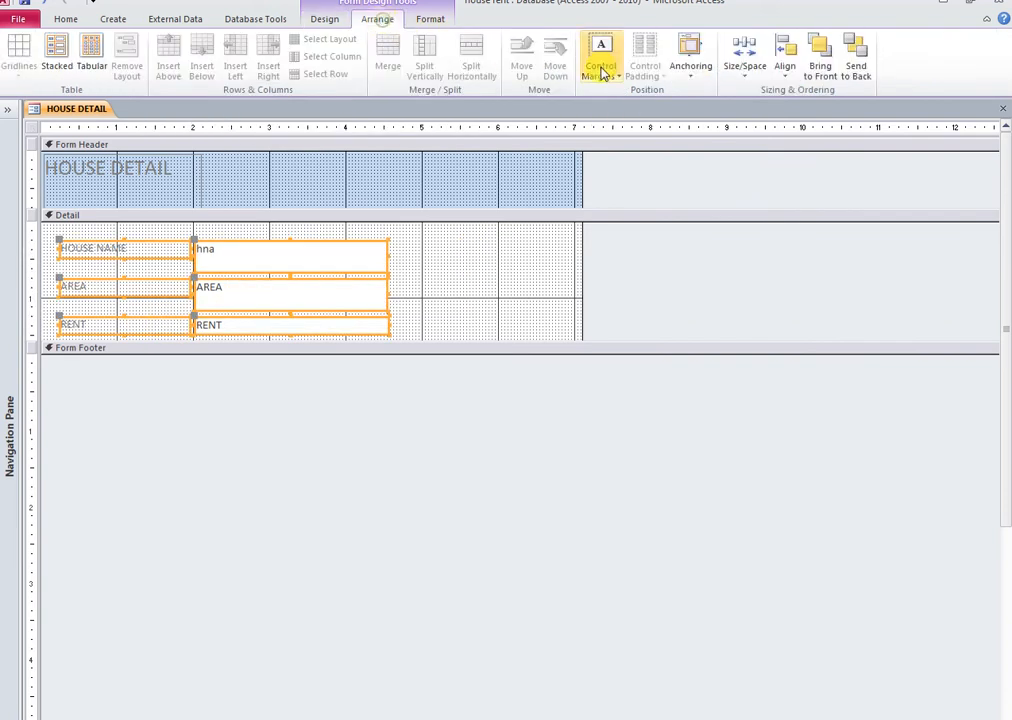
pyautogui.click(740, 82)
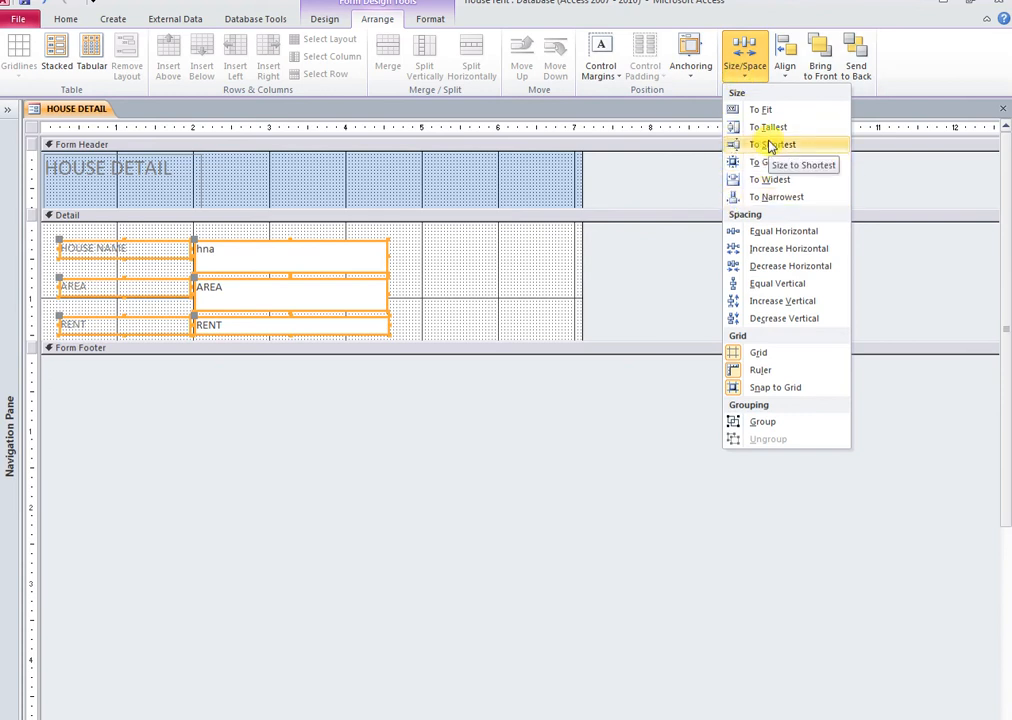
pyautogui.click(771, 147)
pyautogui.click(759, 72)
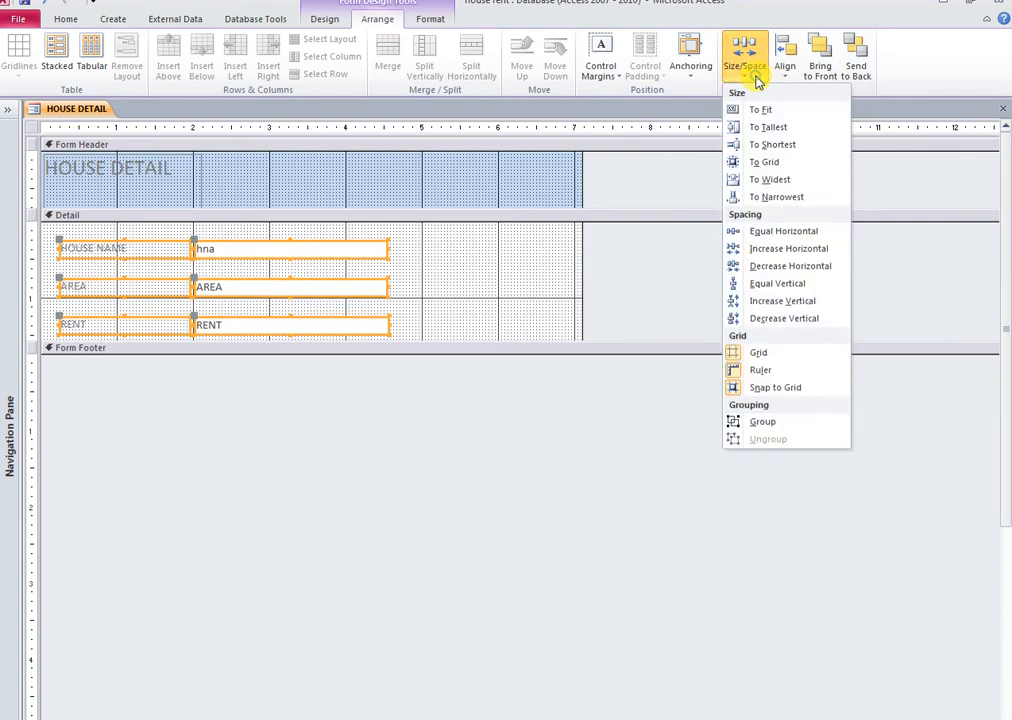
pyautogui.click(767, 200)
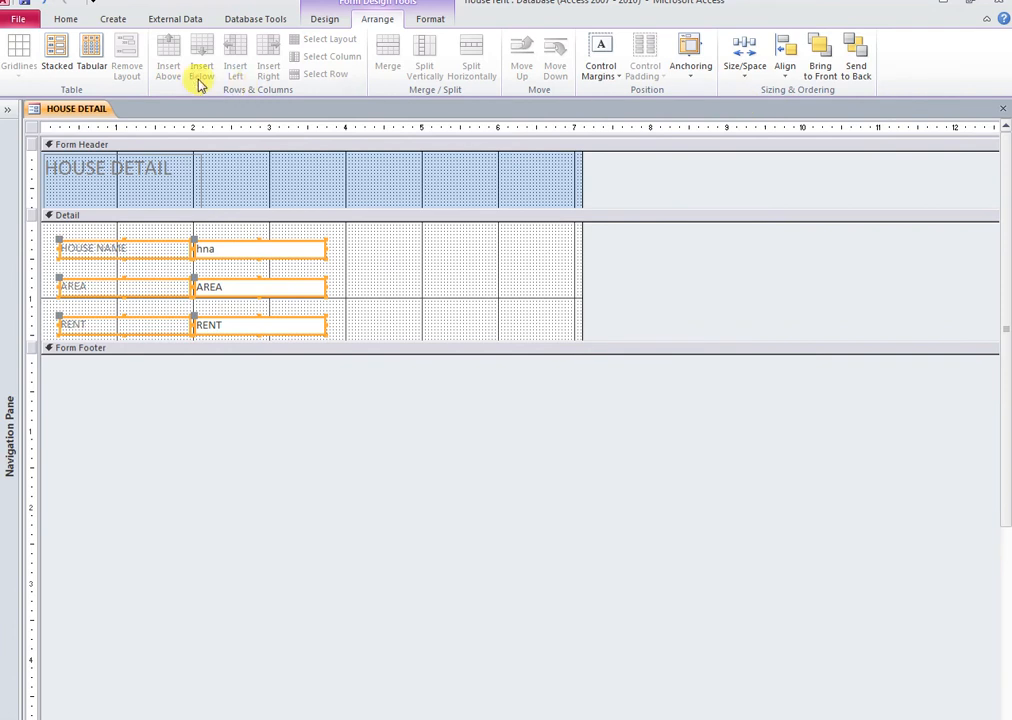
pyautogui.click(58, 50)
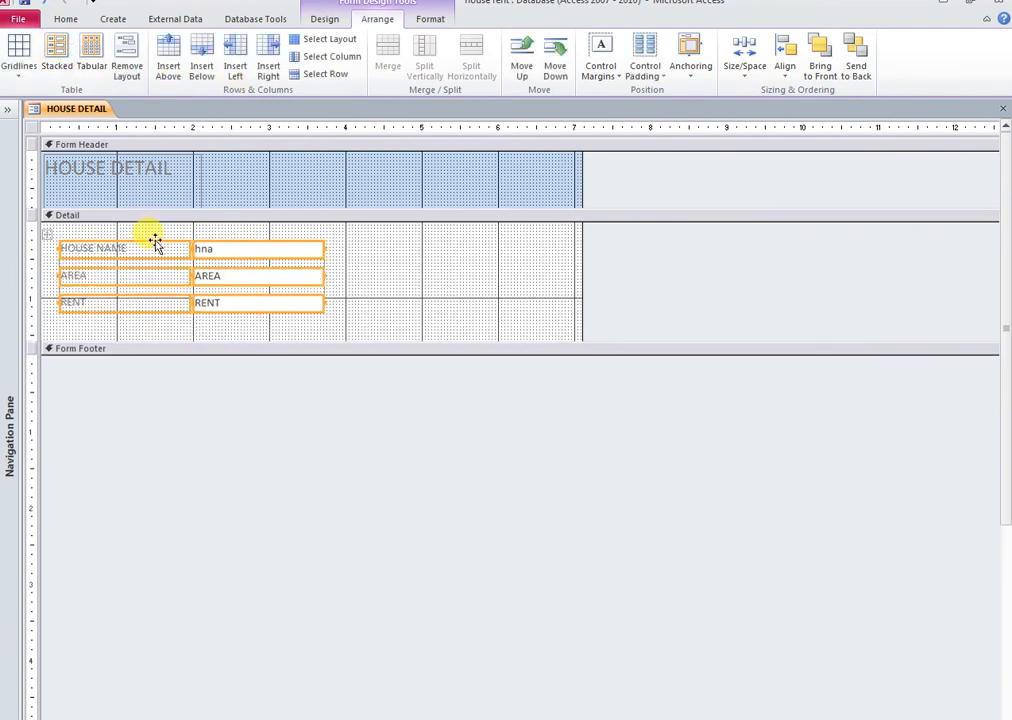
# Move the stacked fields right and down, enlarge Detail and header, and shorten the title
pyautogui.moveTo(158, 250); pyautogui.dragTo(473, 330)
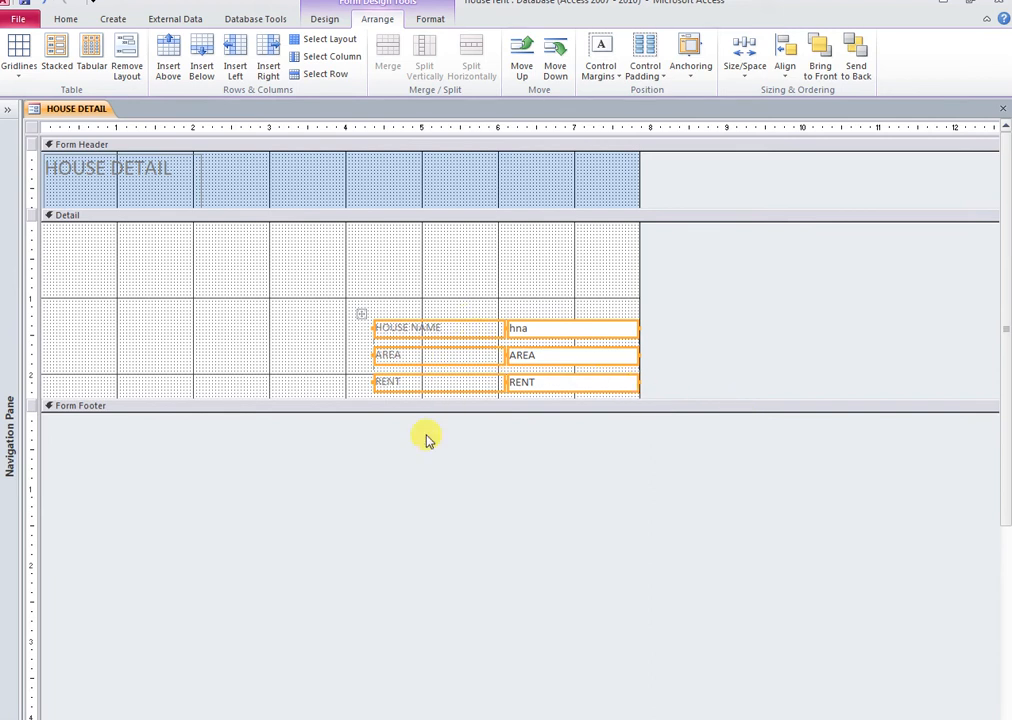
pyautogui.moveTo(302, 401); pyautogui.dragTo(302, 488)
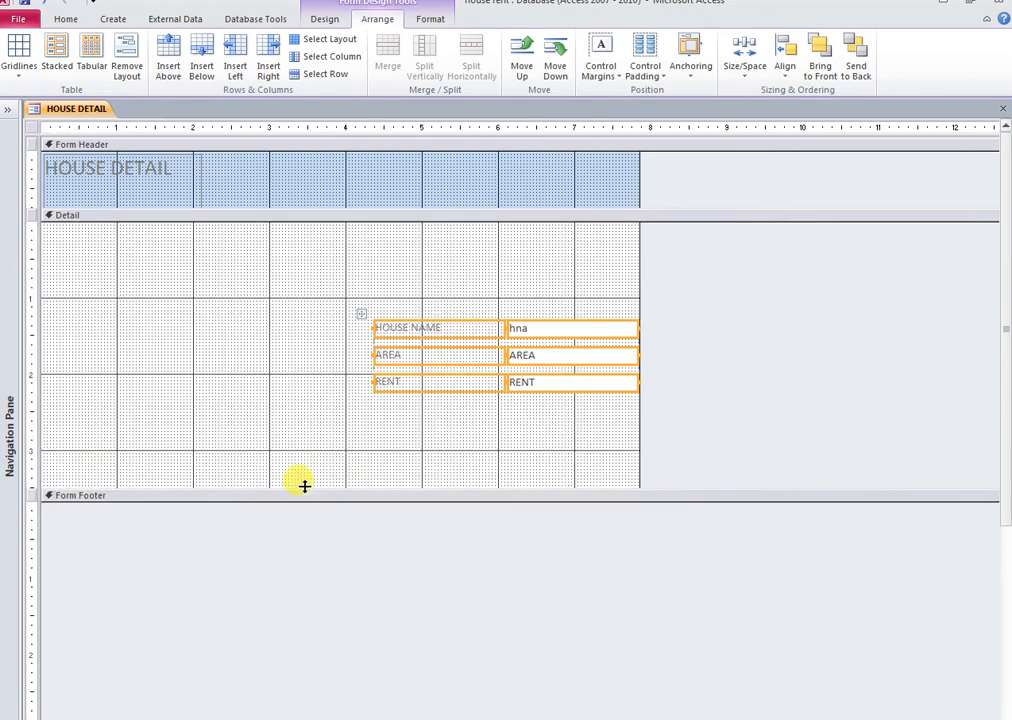
pyautogui.click(152, 255)
pyautogui.click(137, 162)
pyautogui.moveTo(236, 207); pyautogui.dragTo(232, 258)
pyautogui.moveTo(125, 208); pyautogui.dragTo(492, 217)
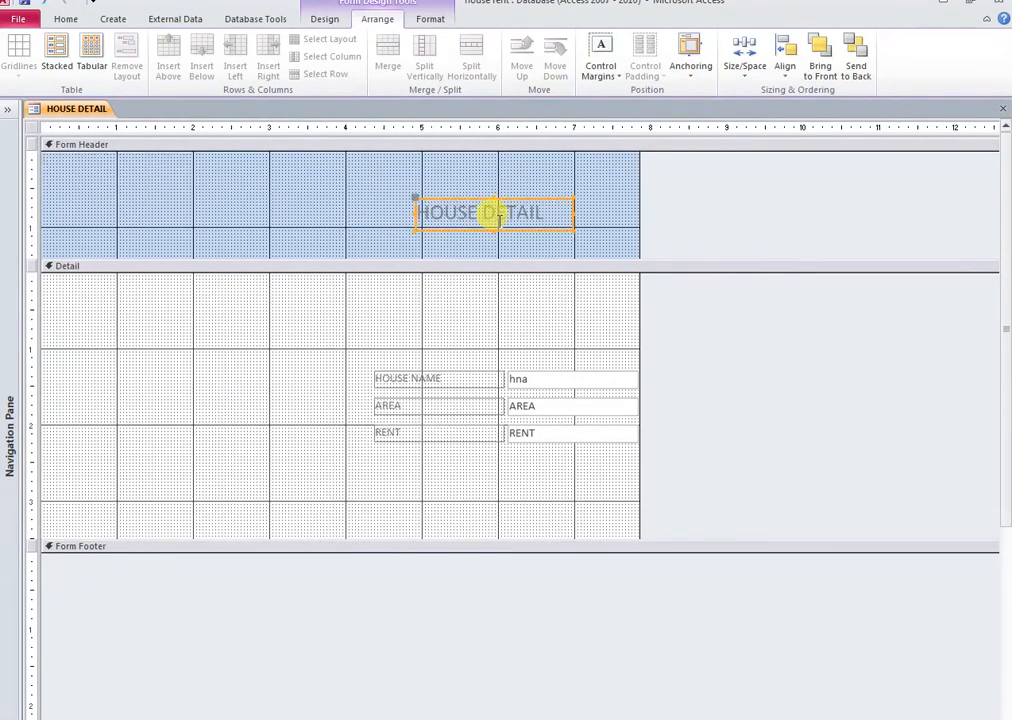
# Add a text Add Record button using the record operations wizard category
pyautogui.click(336, 18)
pyautogui.click(247, 56)
pyautogui.moveTo(208, 430); pyautogui.dragTo(270, 446)
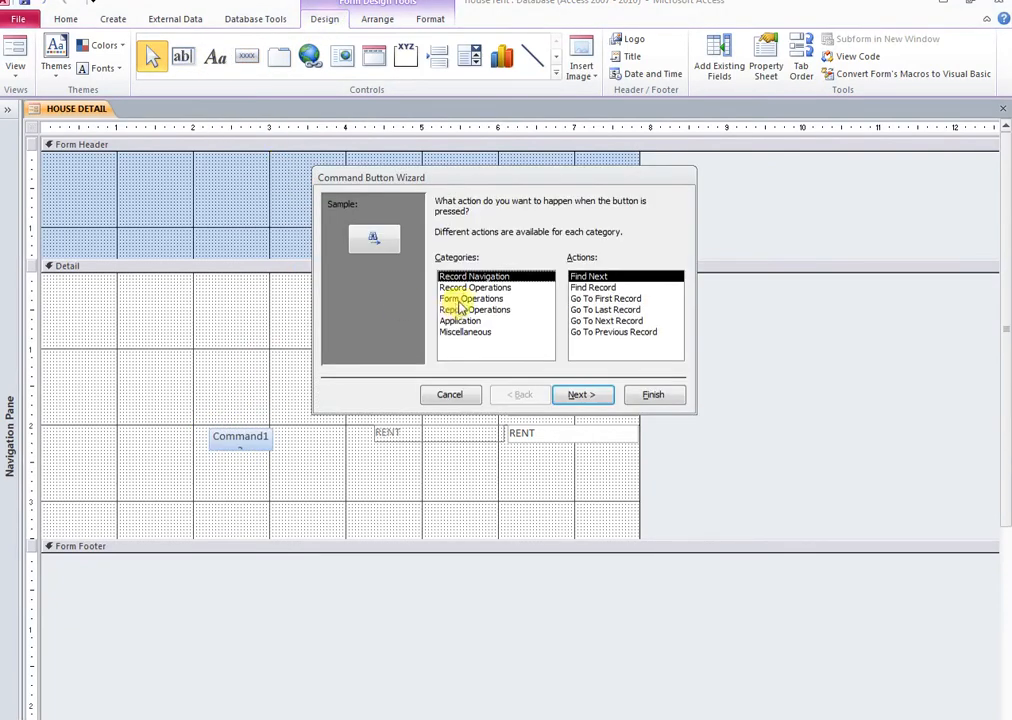
pyautogui.click(475, 287)
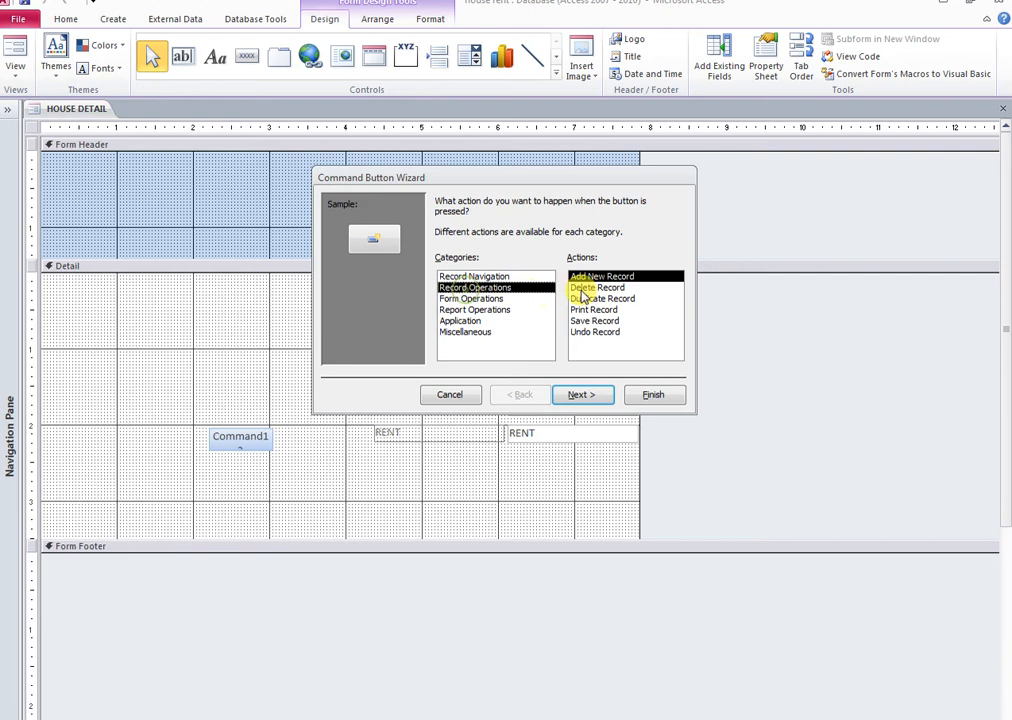
pyautogui.click(582, 394)
pyautogui.click(458, 270)
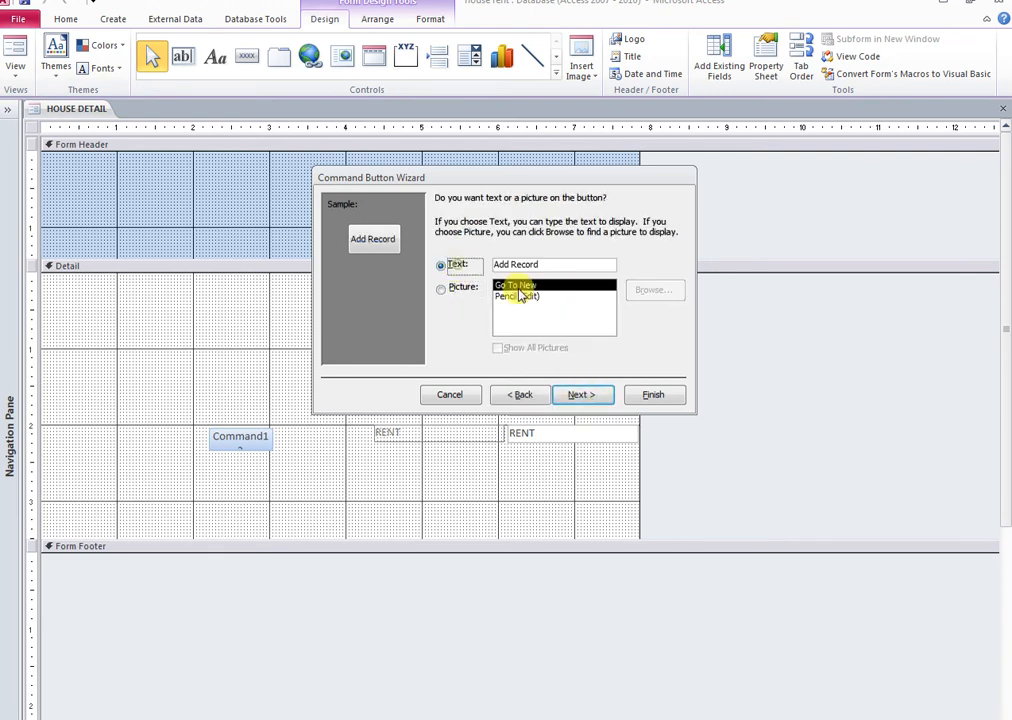
pyautogui.click(583, 395)
pyautogui.click(650, 397)
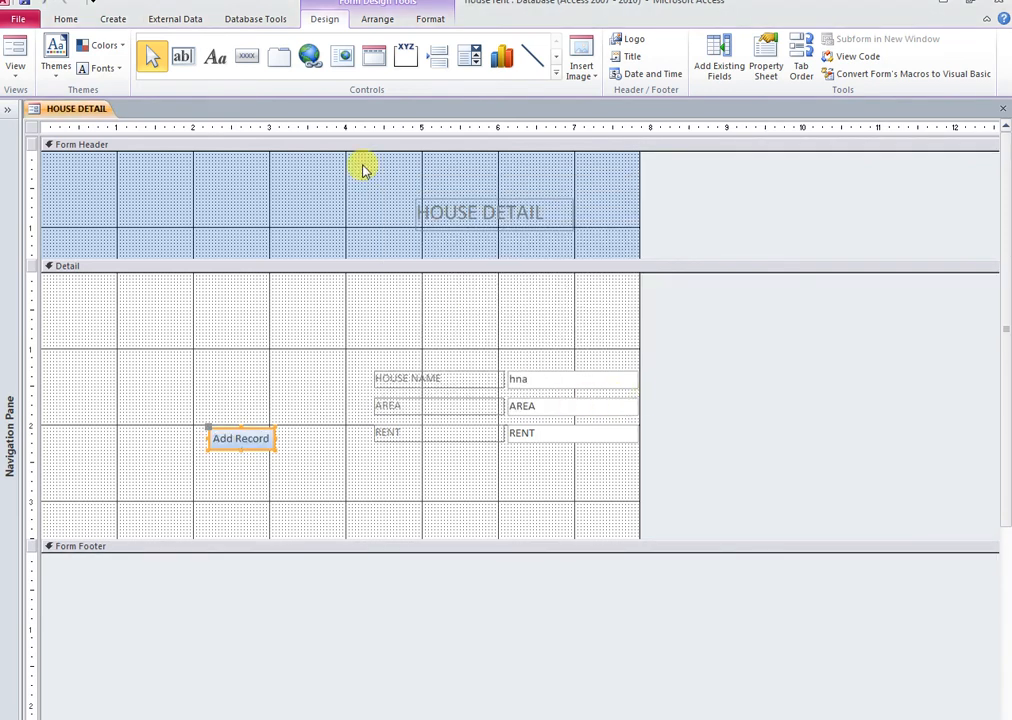
# Add a text Close Form button using the form operations category
pyautogui.click(247, 56)
pyautogui.moveTo(172, 325); pyautogui.dragTo(238, 347)
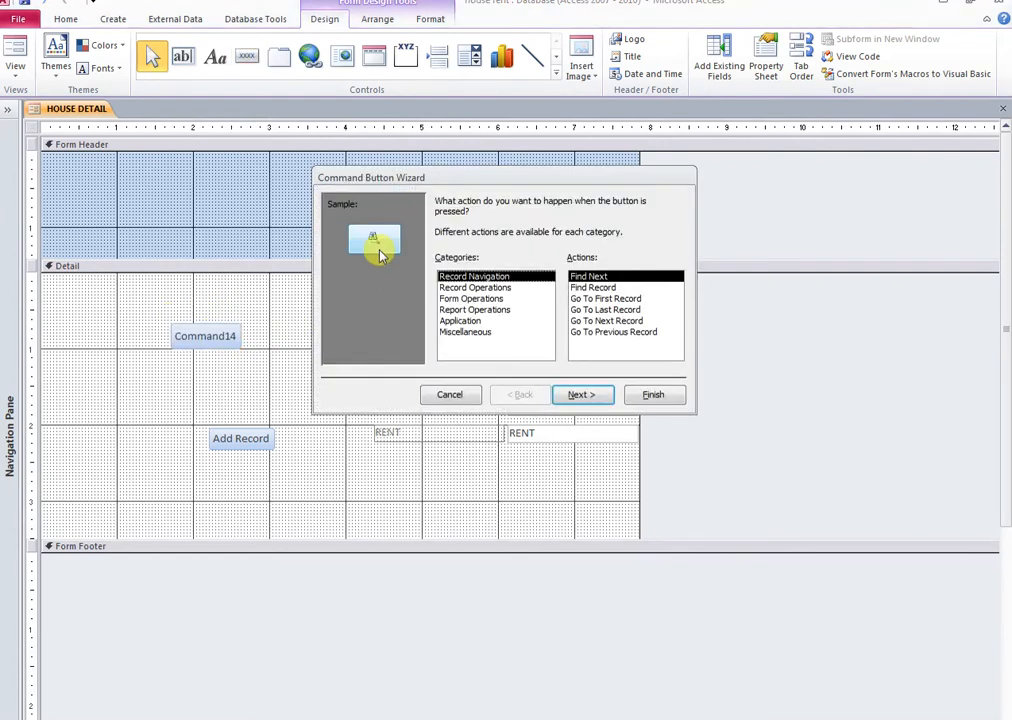
pyautogui.click(458, 299)
pyautogui.click(593, 288)
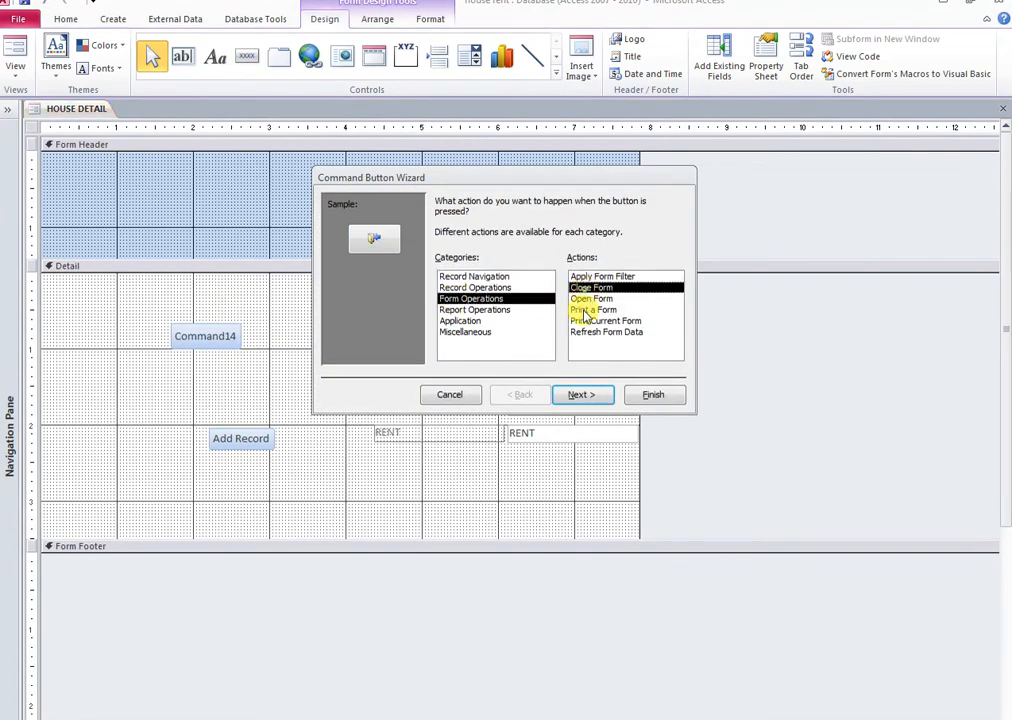
pyautogui.click(583, 394)
pyautogui.click(445, 264)
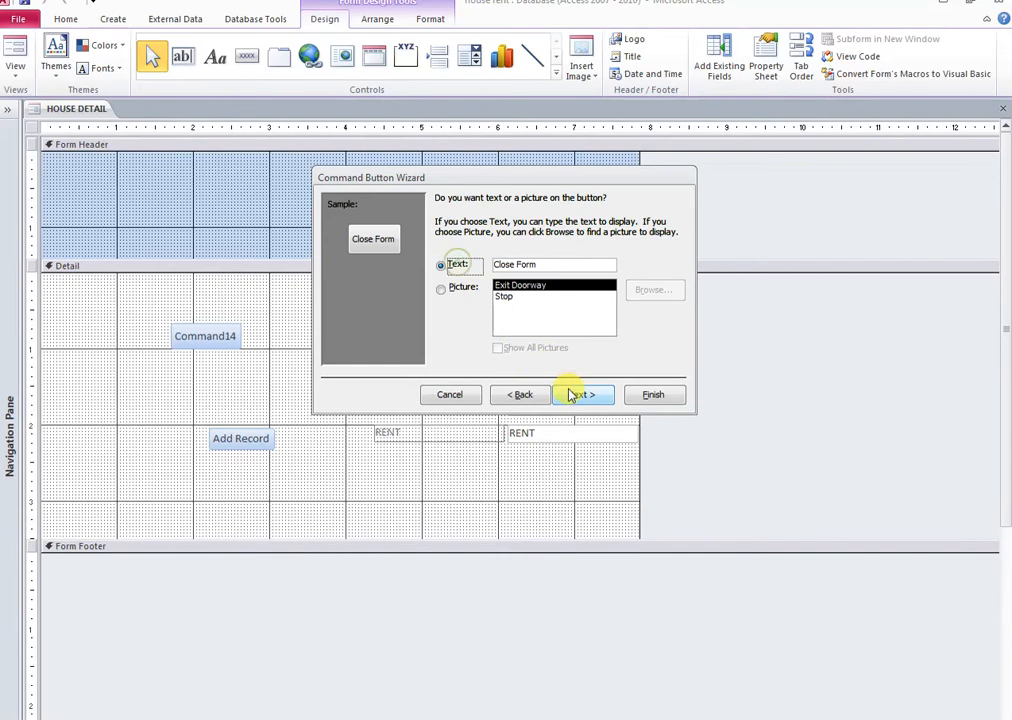
pyautogui.click(581, 394)
pyautogui.click(650, 400)
# Position Add Record below RENT with Close Form beside it
pyautogui.click(249, 344)
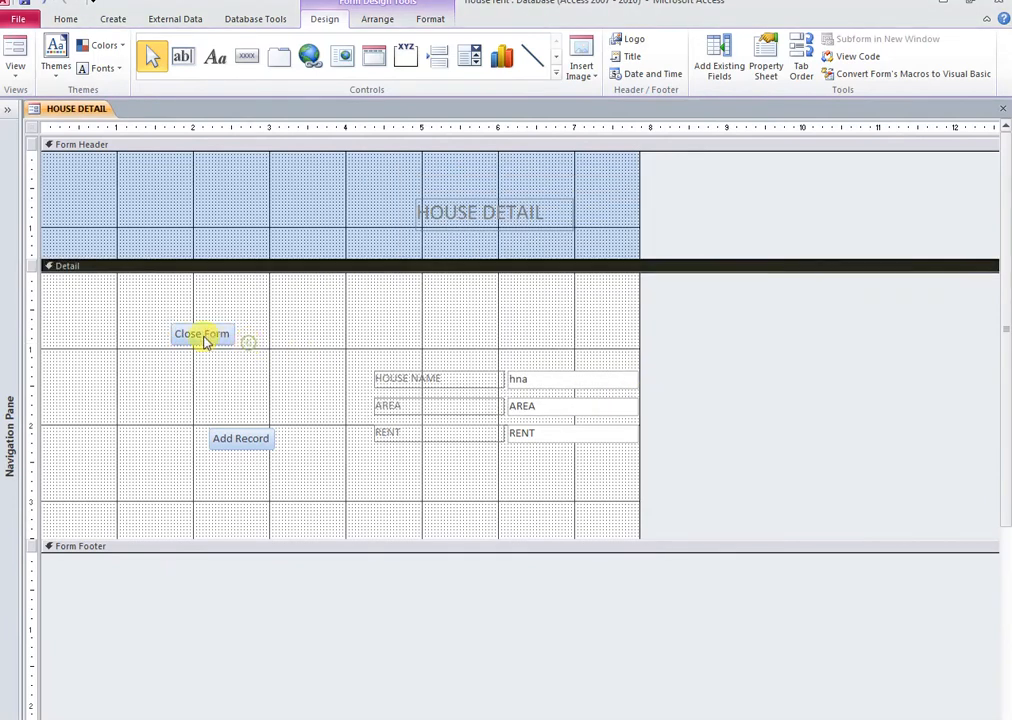
pyautogui.moveTo(238, 446); pyautogui.dragTo(425, 482)
pyautogui.moveTo(217, 343); pyautogui.dragTo(539, 481)
# Switch the HOUSE DETAIL form to Form View and add a first house record
pyautogui.rightClick(93, 111)
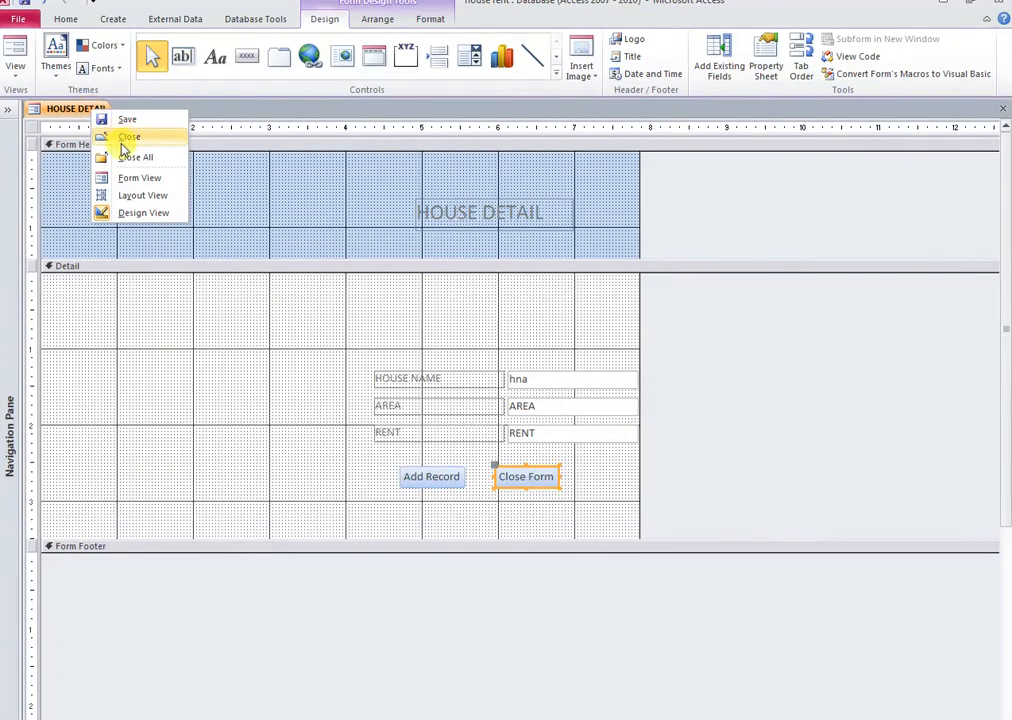
pyautogui.click(135, 177)
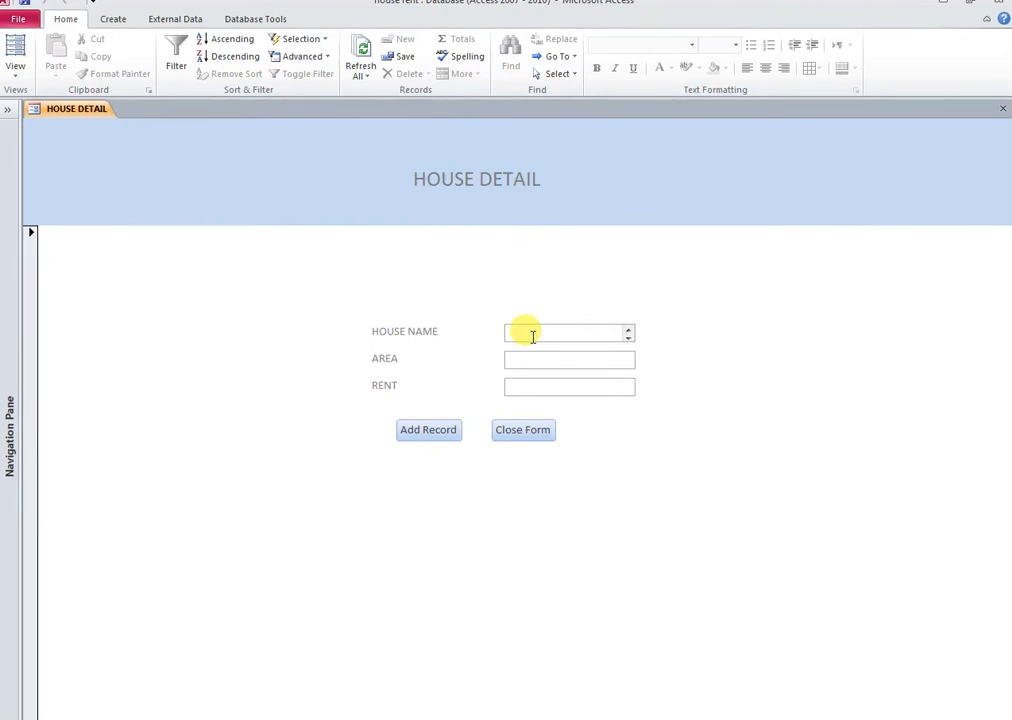
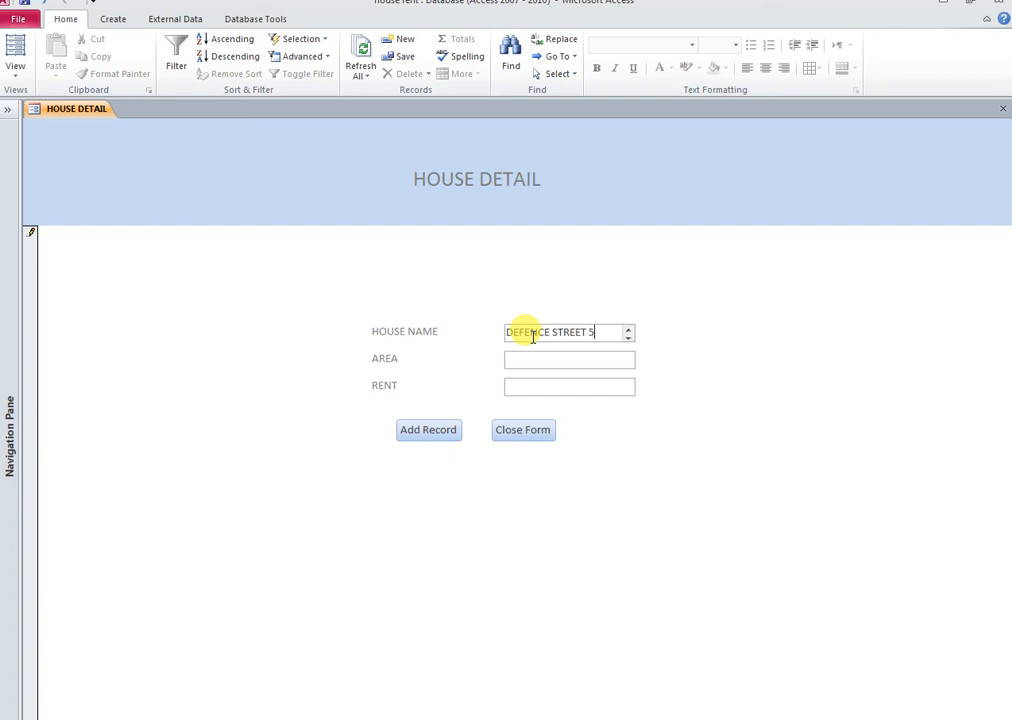
pyautogui.click(525, 364)
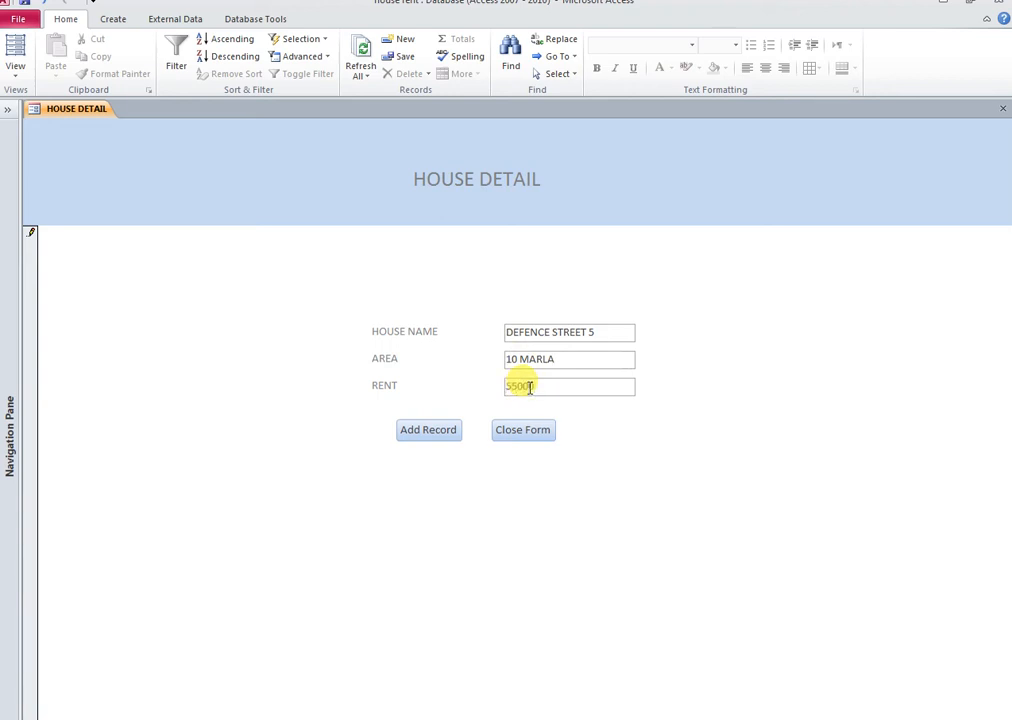
pyautogui.click(445, 431)
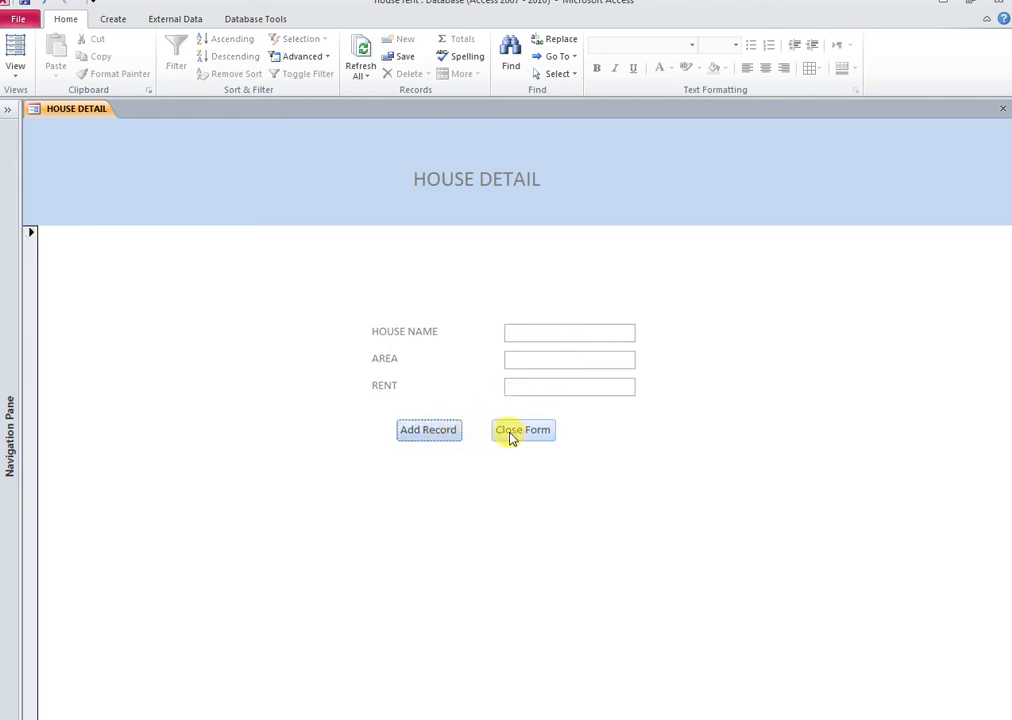
# Add the GULSHAN RAVI house (5 MARLA, rent 18500), then close the form, saving it
pyautogui.click(515, 333)
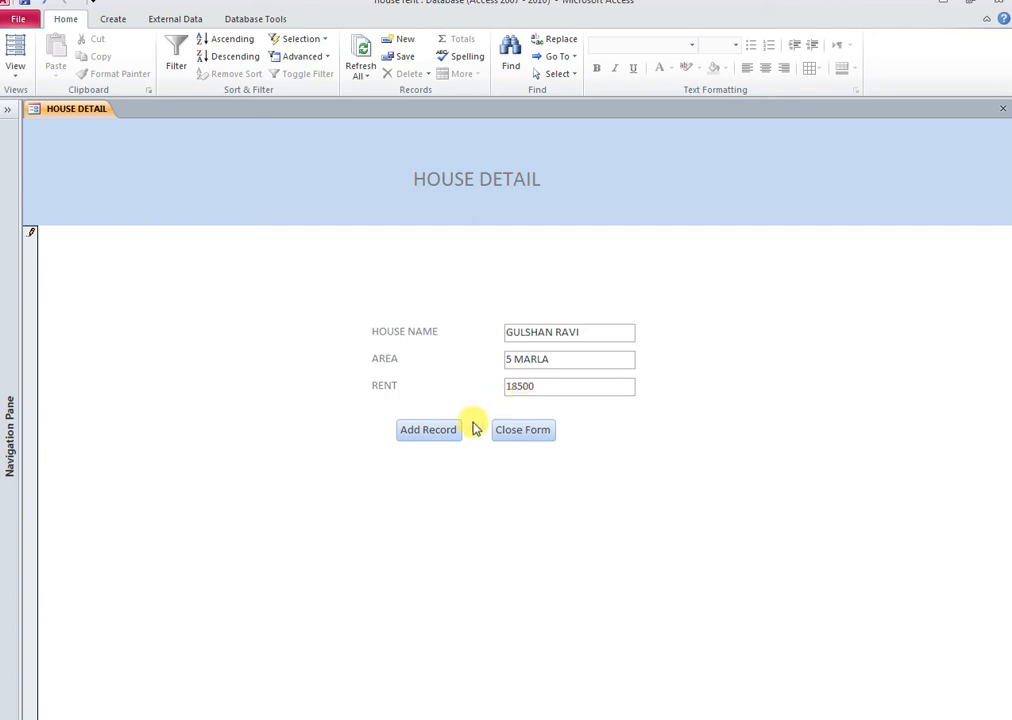
pyautogui.click(447, 438)
pyautogui.click(502, 438)
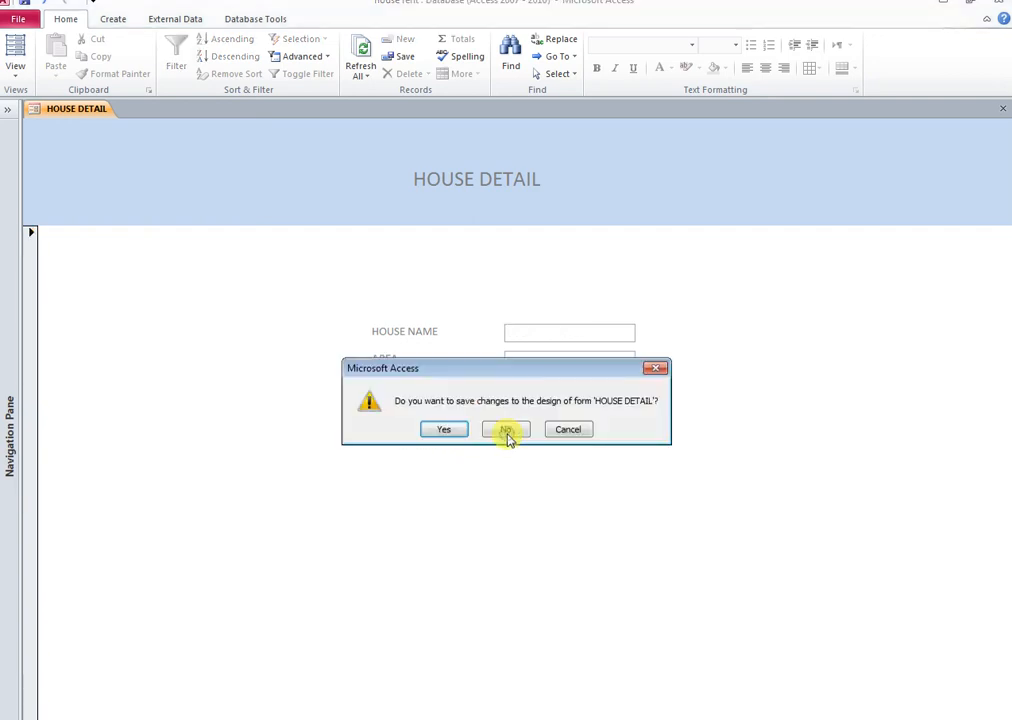
pyautogui.click(459, 434)
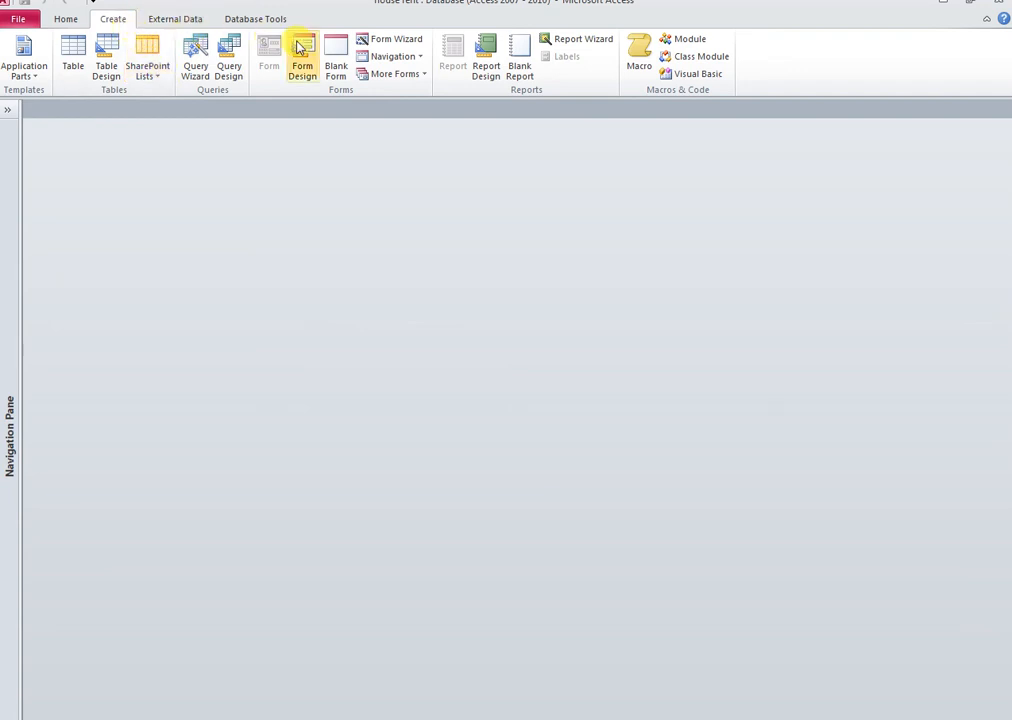
# Use the Form Wizard to build a columnar form with all four CONSUMER DETAIL fields
pyautogui.click(395, 38)
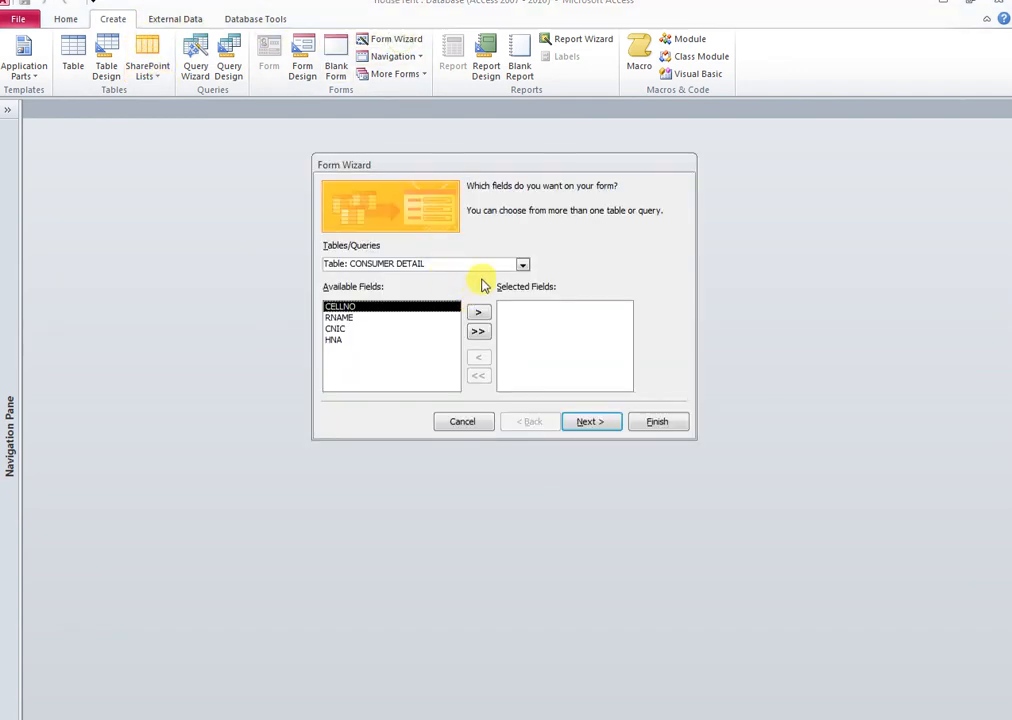
pyautogui.click(480, 331)
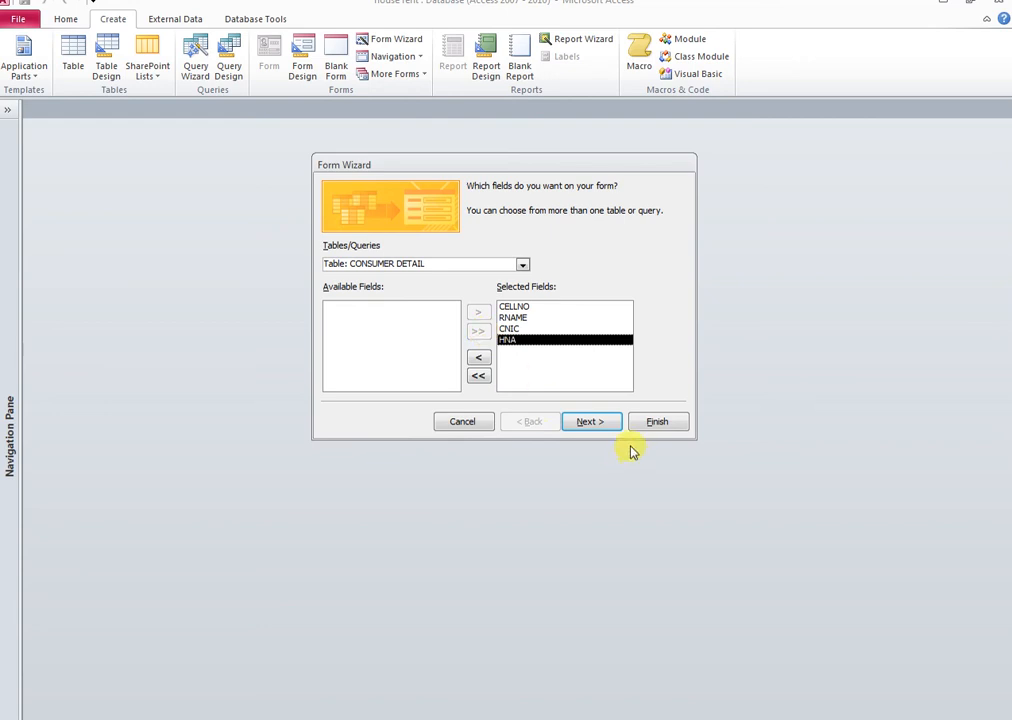
pyautogui.click(603, 422)
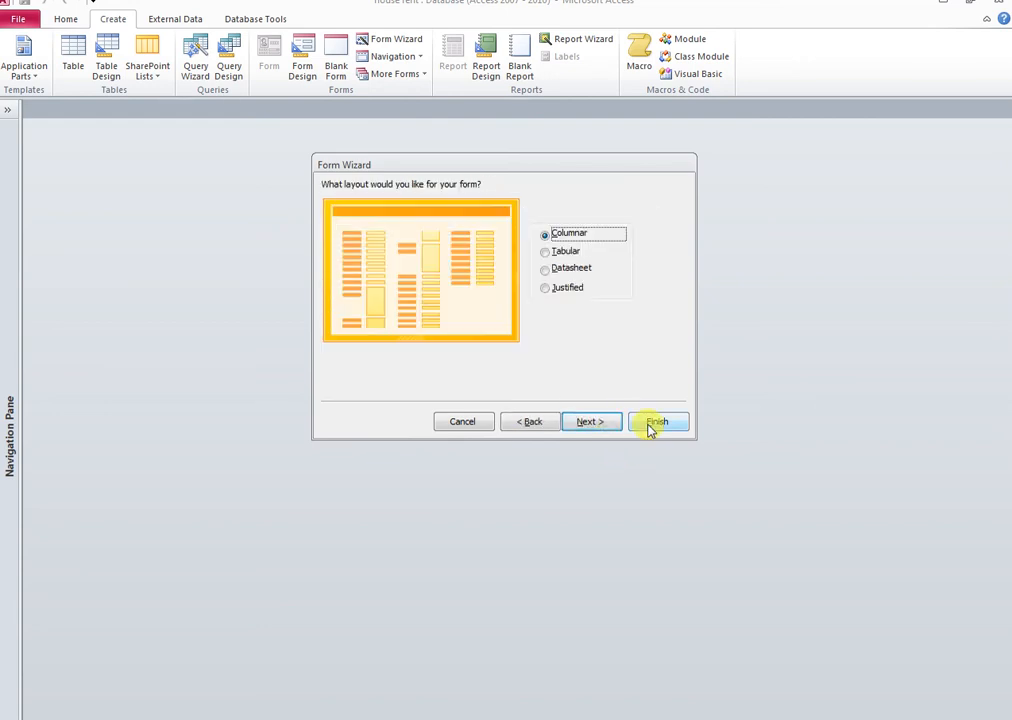
pyautogui.click(586, 420)
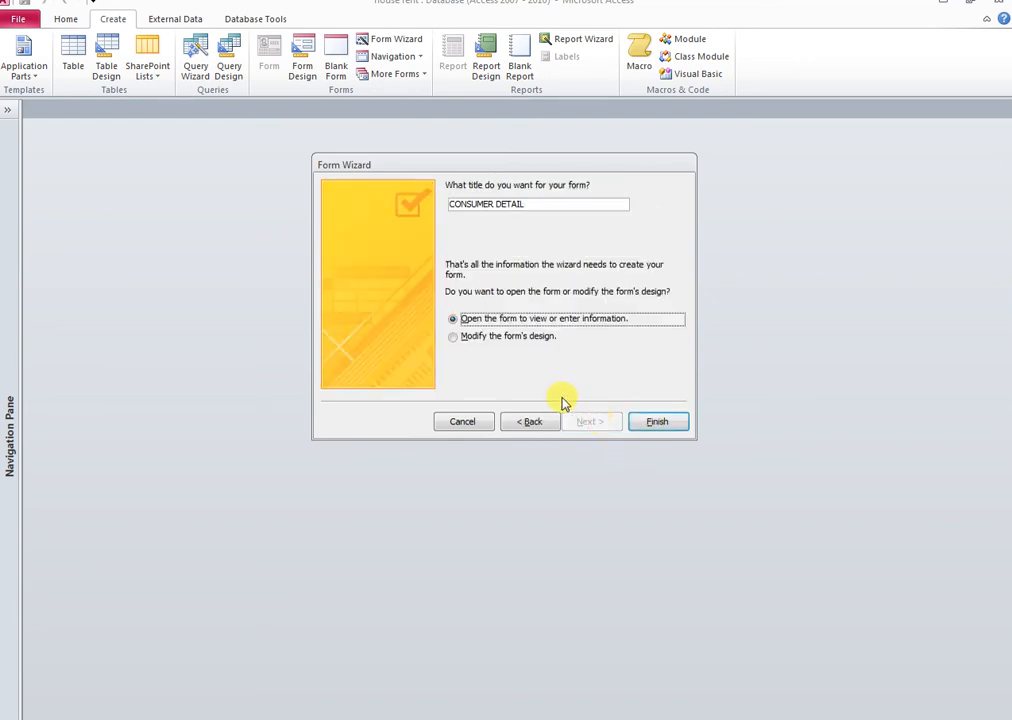
pyautogui.click(637, 426)
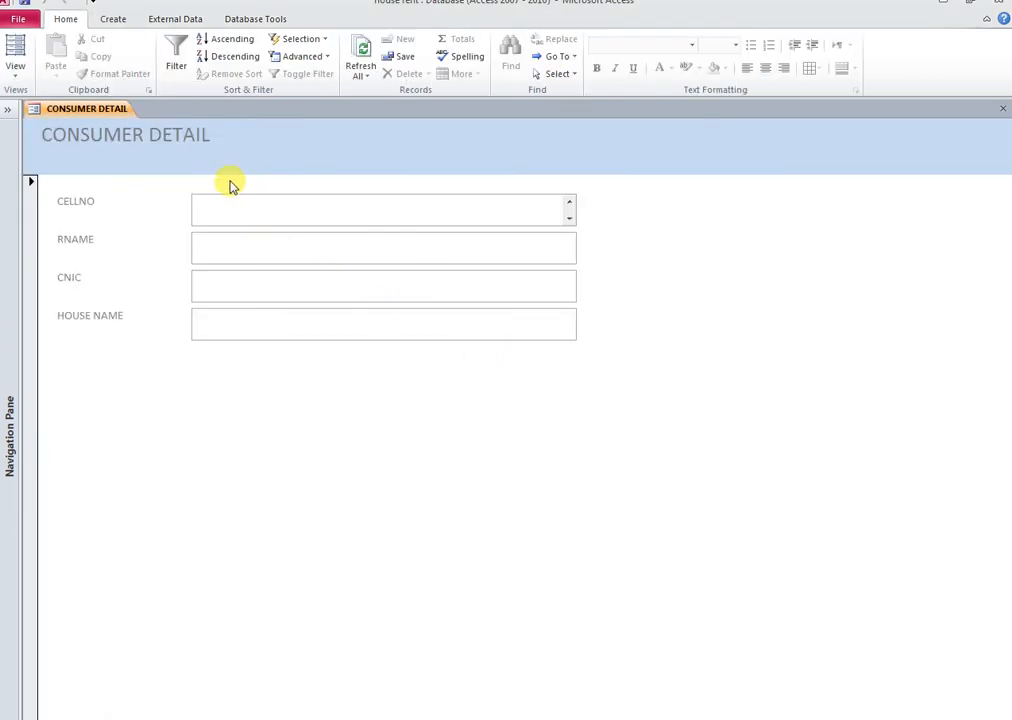
# In Design View, size all field controls to narrowest and shortest, and stack them
pyautogui.rightClick(108, 110)
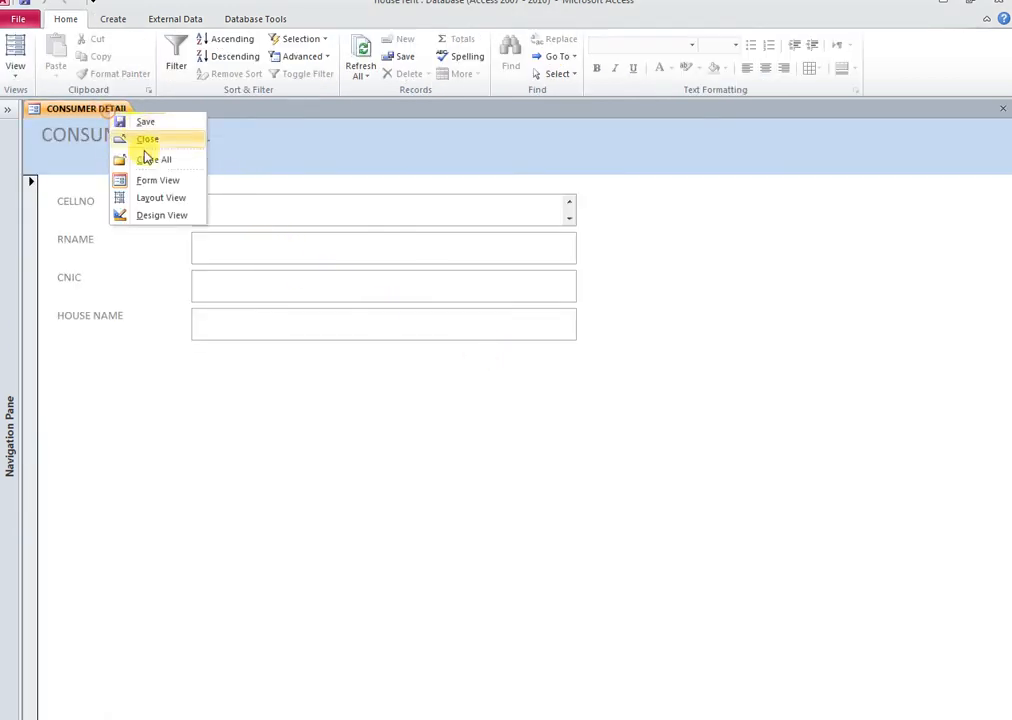
pyautogui.click(151, 217)
pyautogui.moveTo(625, 258); pyautogui.dragTo(106, 393)
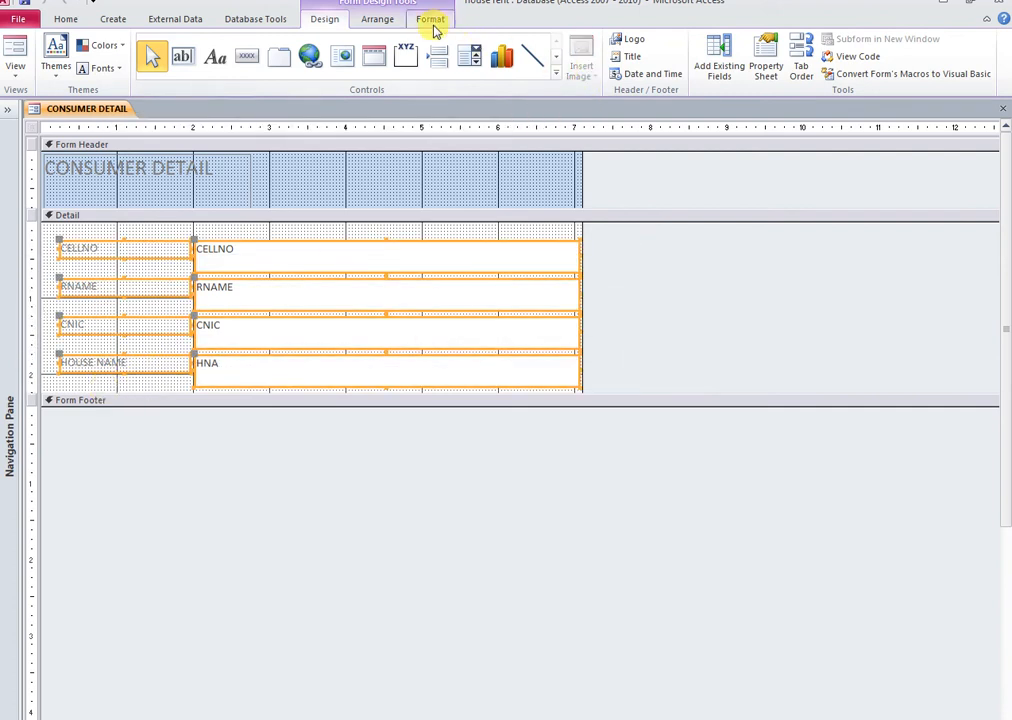
pyautogui.click(377, 19)
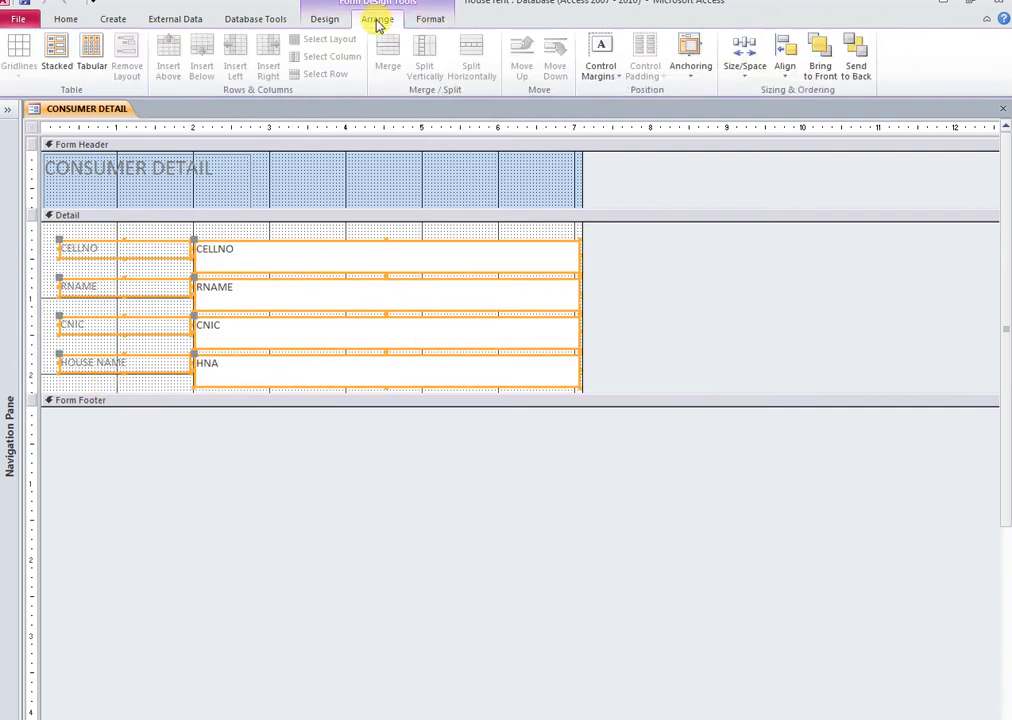
pyautogui.click(750, 76)
pyautogui.click(769, 200)
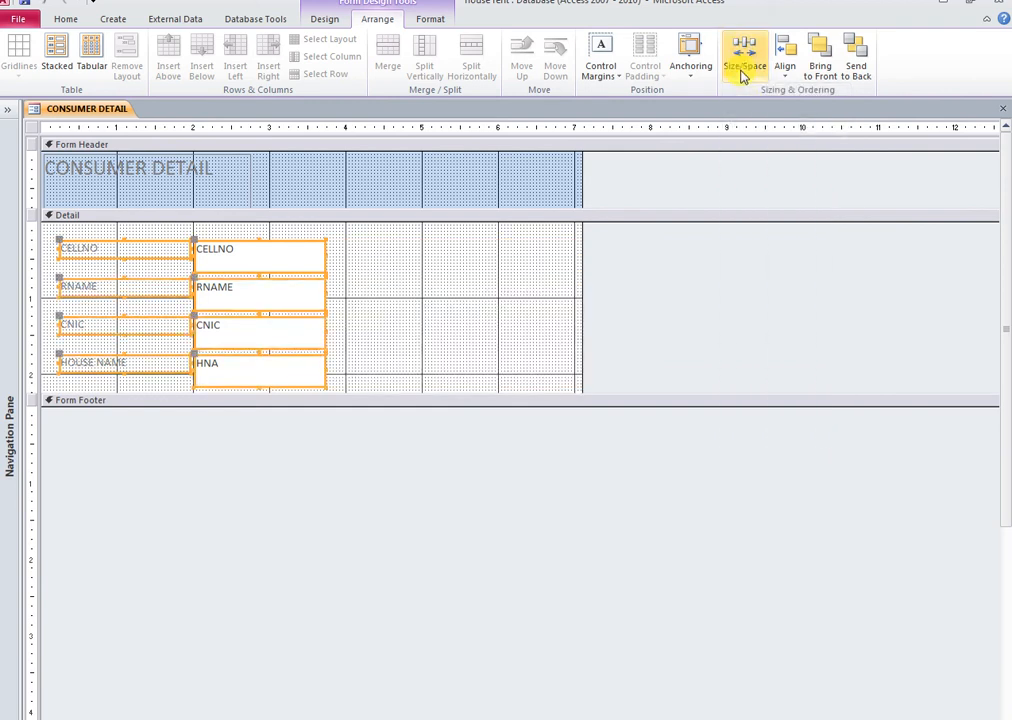
pyautogui.click(741, 55)
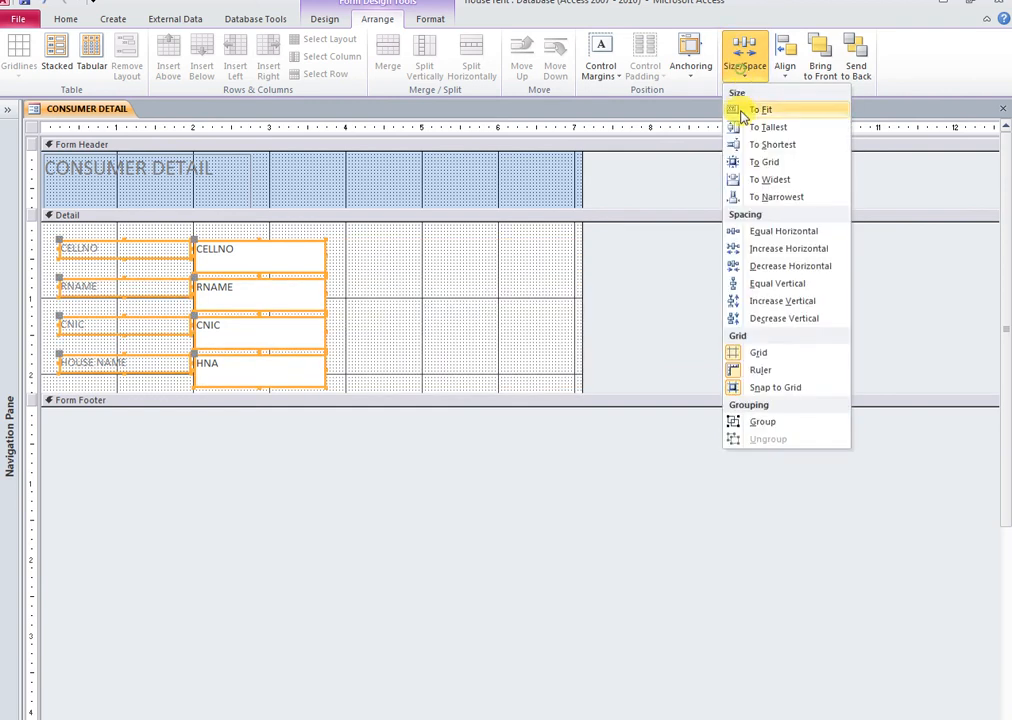
pyautogui.click(775, 147)
pyautogui.click(60, 55)
# Move the field block right, enlarge Detail and header, centre the title, then view in Form View
pyautogui.moveTo(146, 252); pyautogui.dragTo(483, 344)
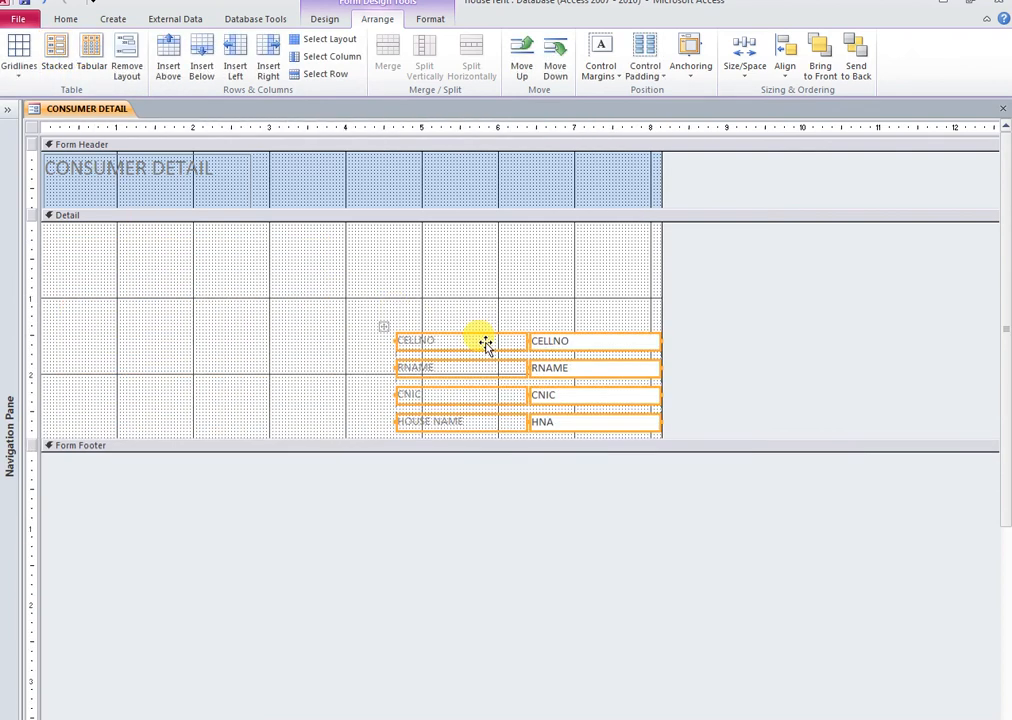
pyautogui.click(352, 445)
pyautogui.moveTo(350, 452); pyautogui.dragTo(352, 507)
pyautogui.moveTo(265, 208); pyautogui.dragTo(263, 319)
pyautogui.moveTo(201, 189); pyautogui.dragTo(577, 256)
pyautogui.moveTo(560, 319); pyautogui.dragTo(572, 286)
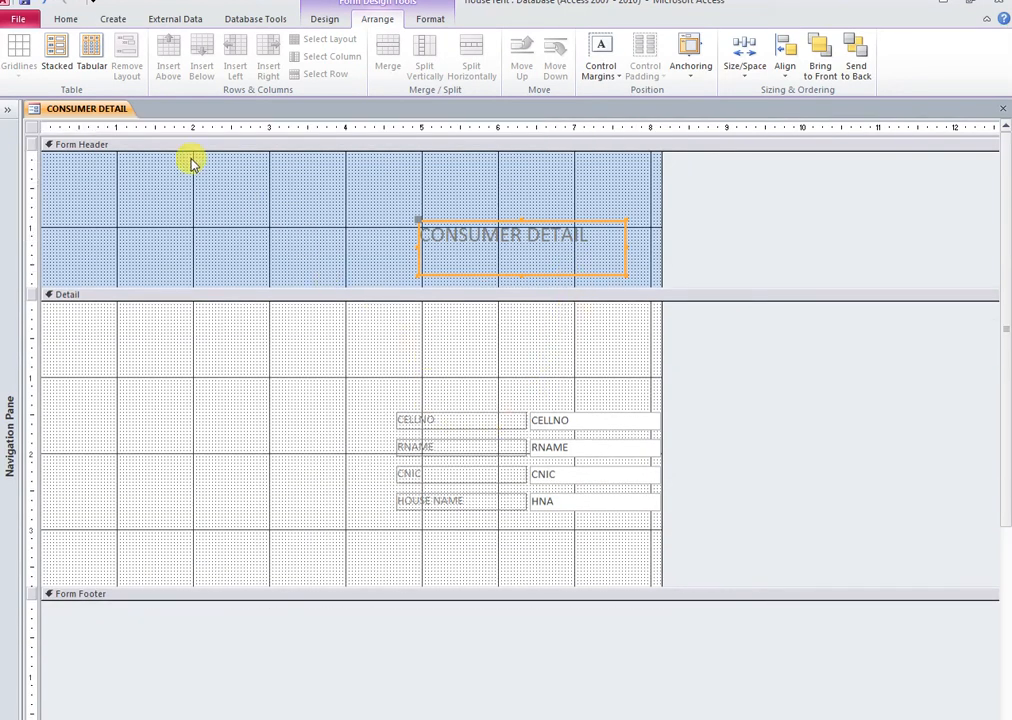
pyautogui.rightClick(84, 110)
pyautogui.click(138, 177)
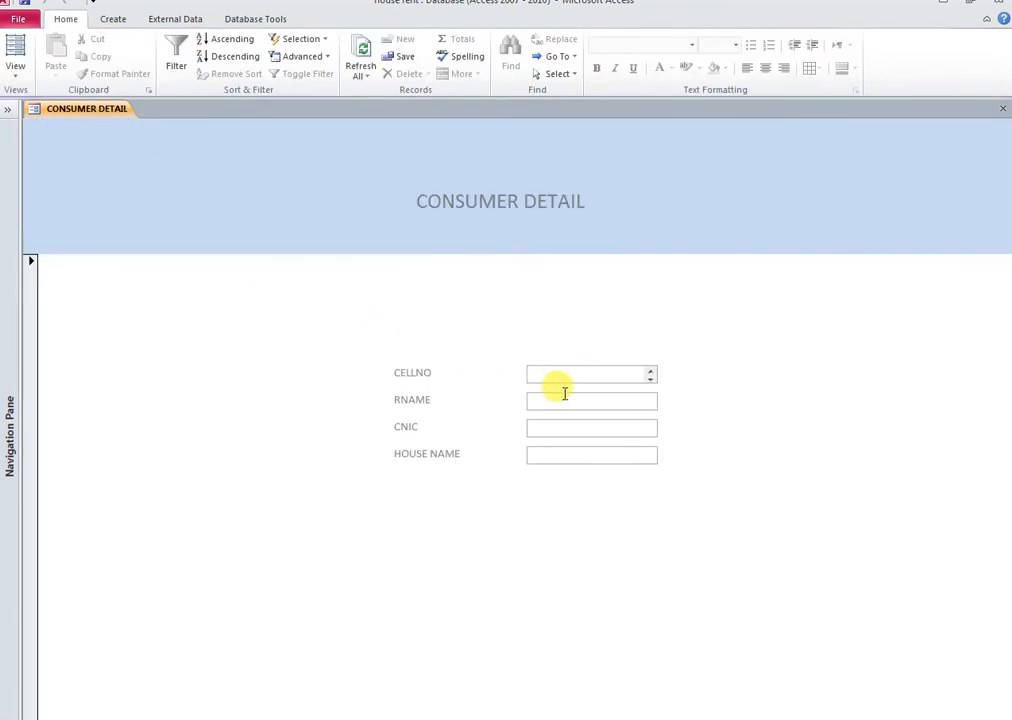
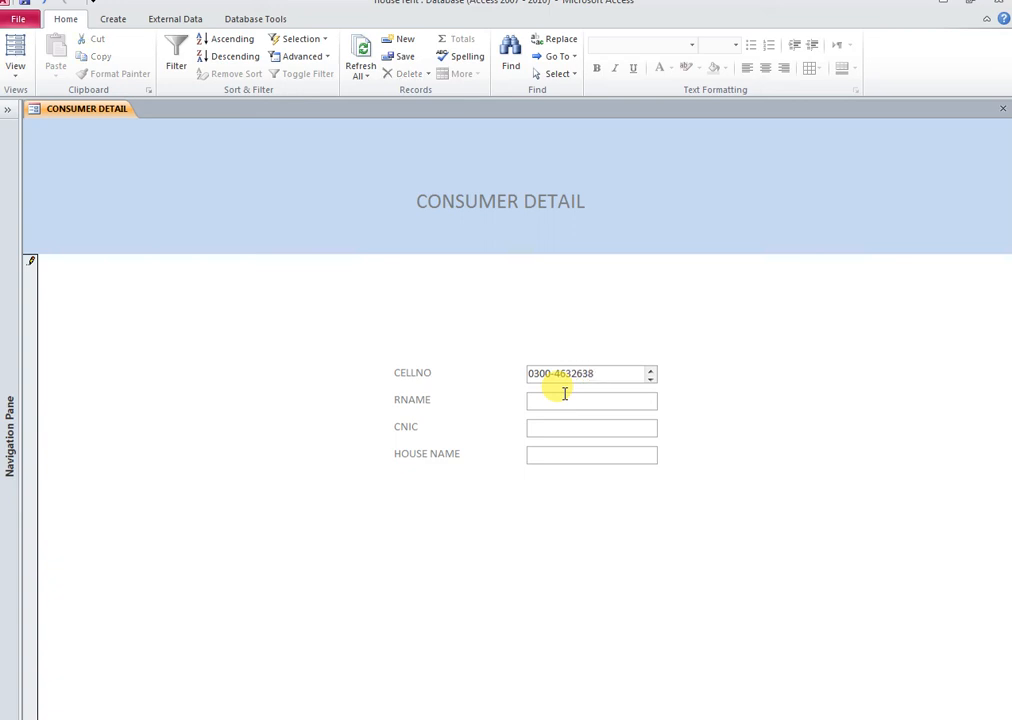
# Enter a sample cell number and renter name, step through CNIC and HOUSE NAME, then close saving
pyautogui.click(530, 401)
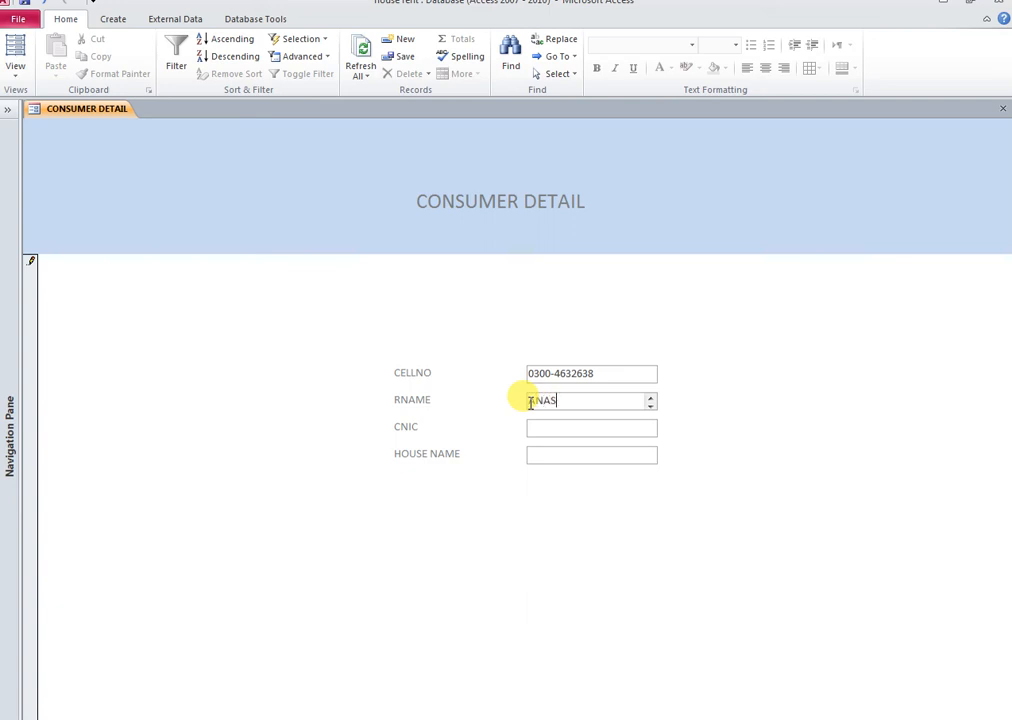
pyautogui.click(531, 426)
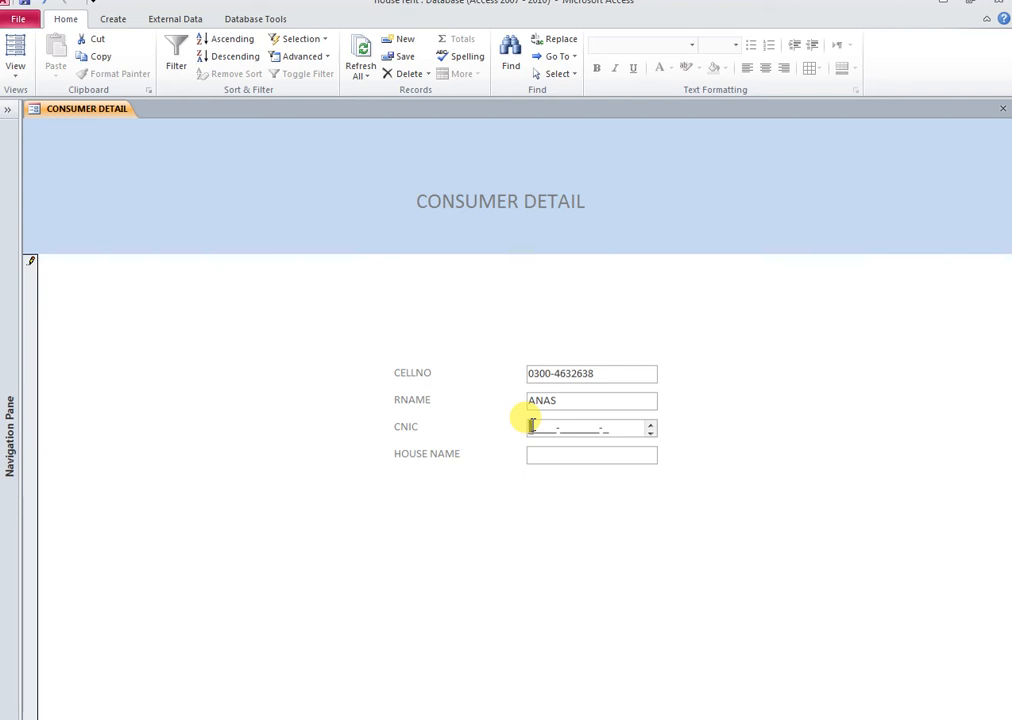
pyautogui.click(537, 456)
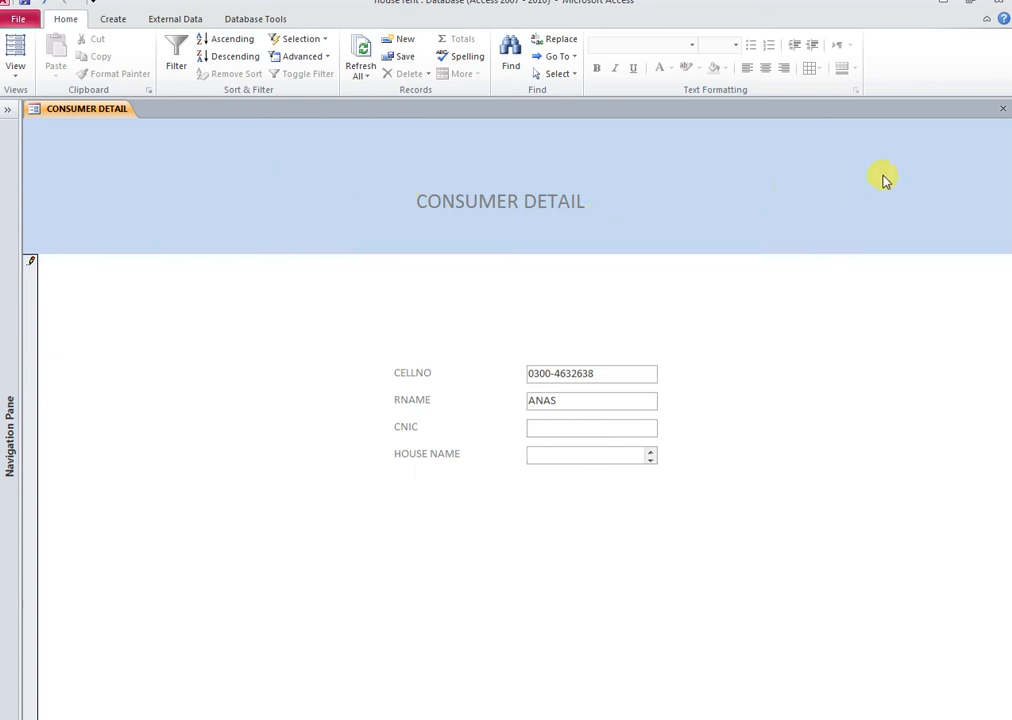
pyautogui.click(1001, 113)
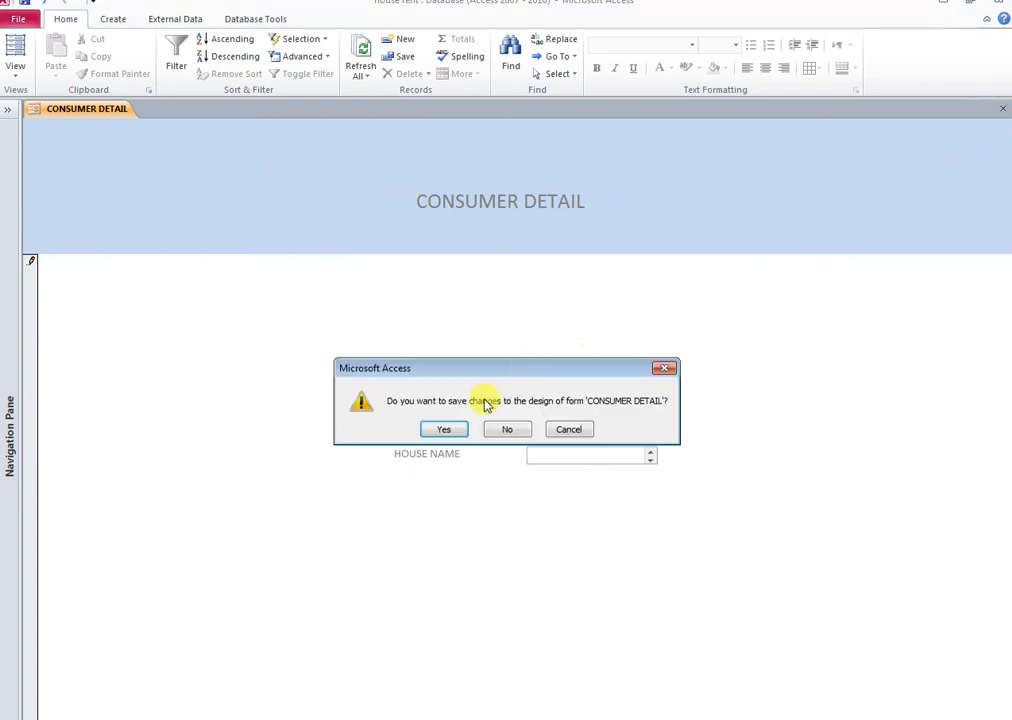
pyautogui.click(446, 429)
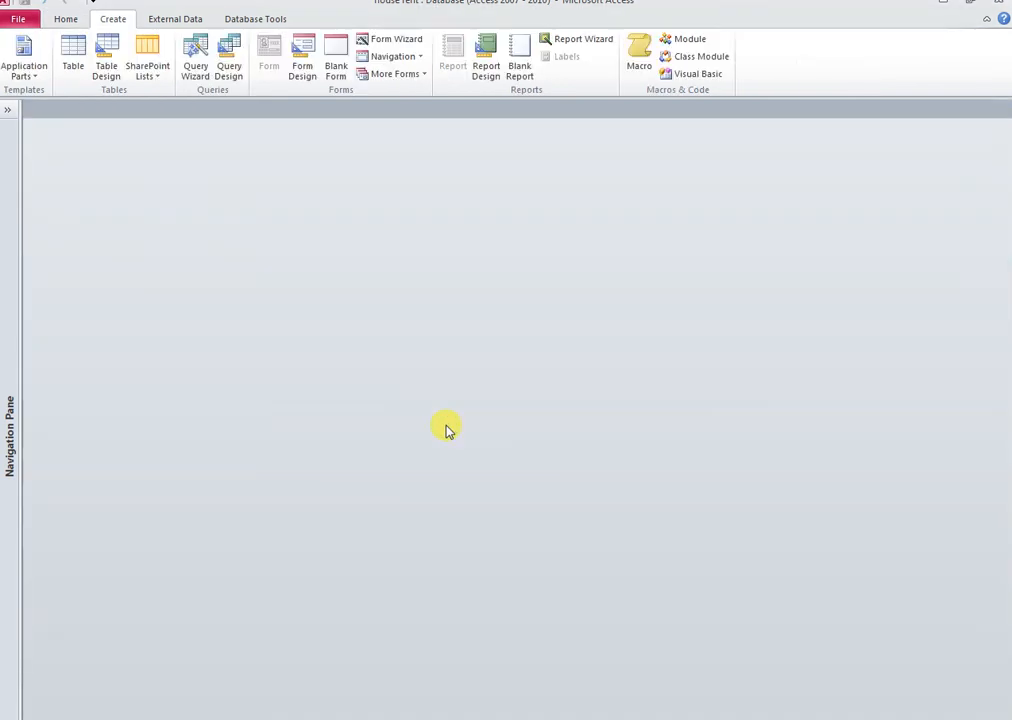
# Open the CONSUMER DETAIL table in Design View
pyautogui.click(12, 112)
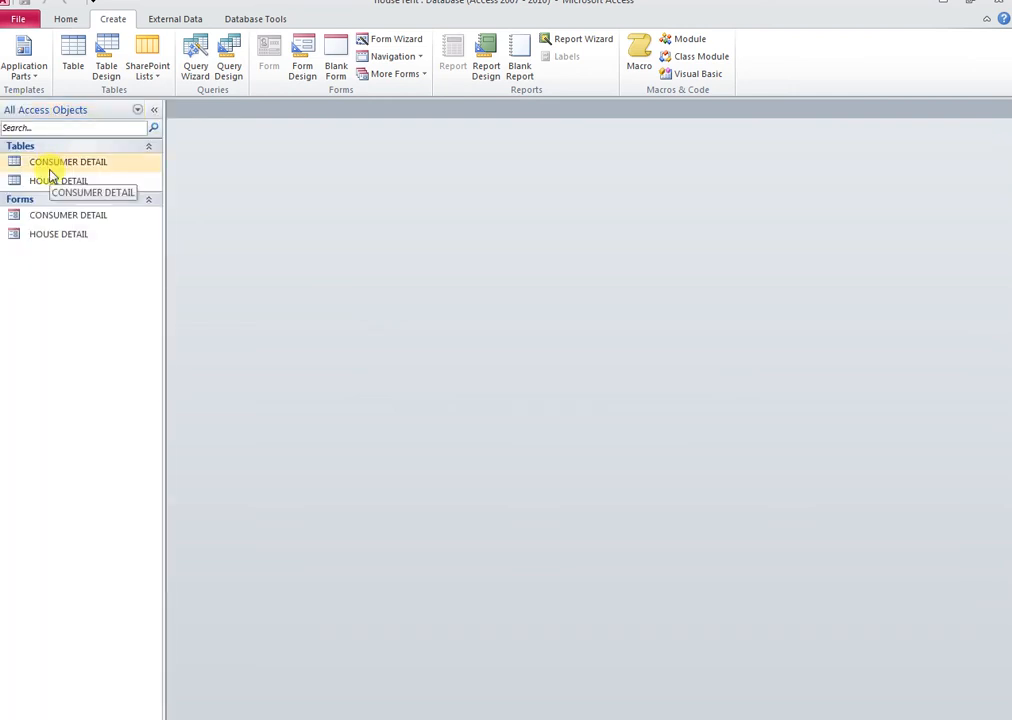
pyautogui.rightClick(51, 163)
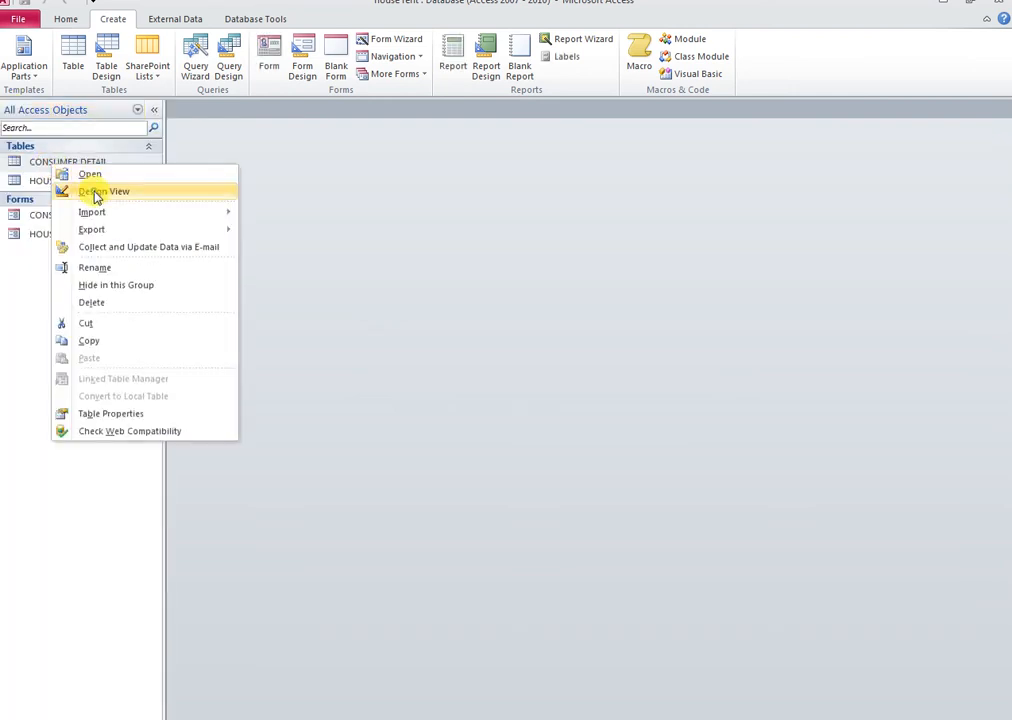
pyautogui.click(97, 192)
# Add a Text field OCP captioned OCCUPATION, then close and save the table design
pyautogui.click(226, 201)
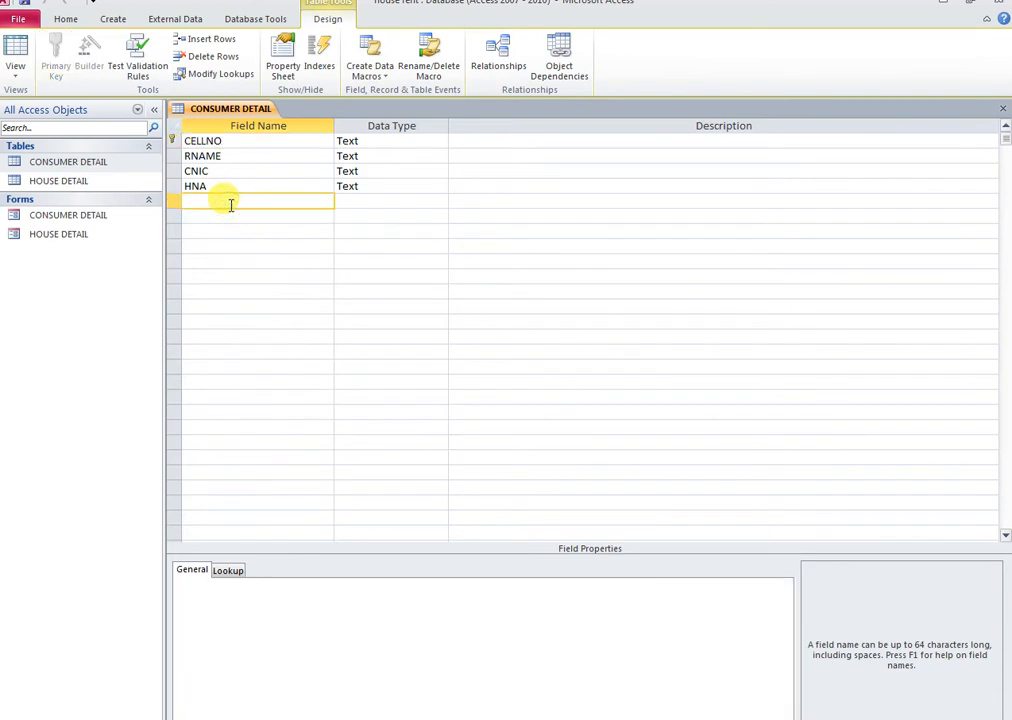
pyautogui.press('Tab')
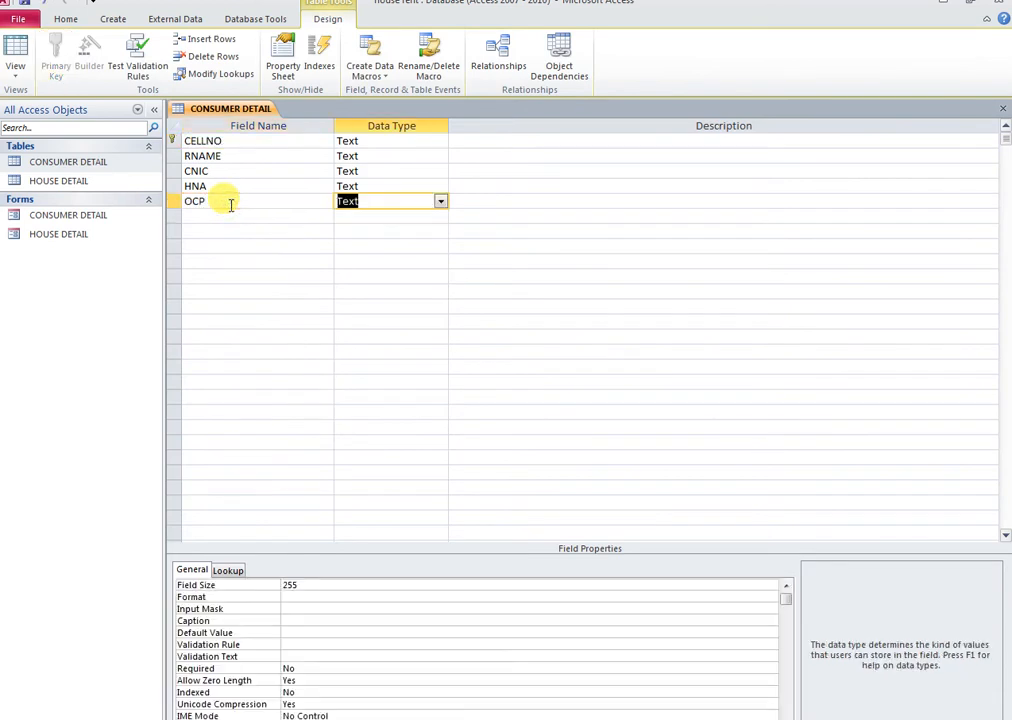
pyautogui.click(230, 204)
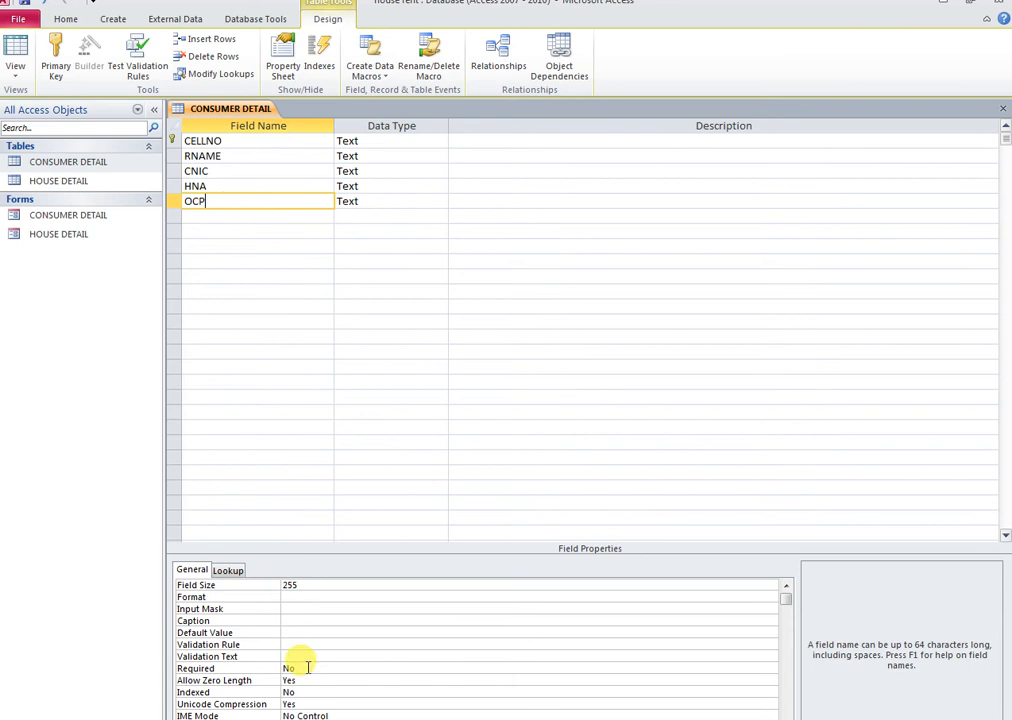
pyautogui.click(290, 620)
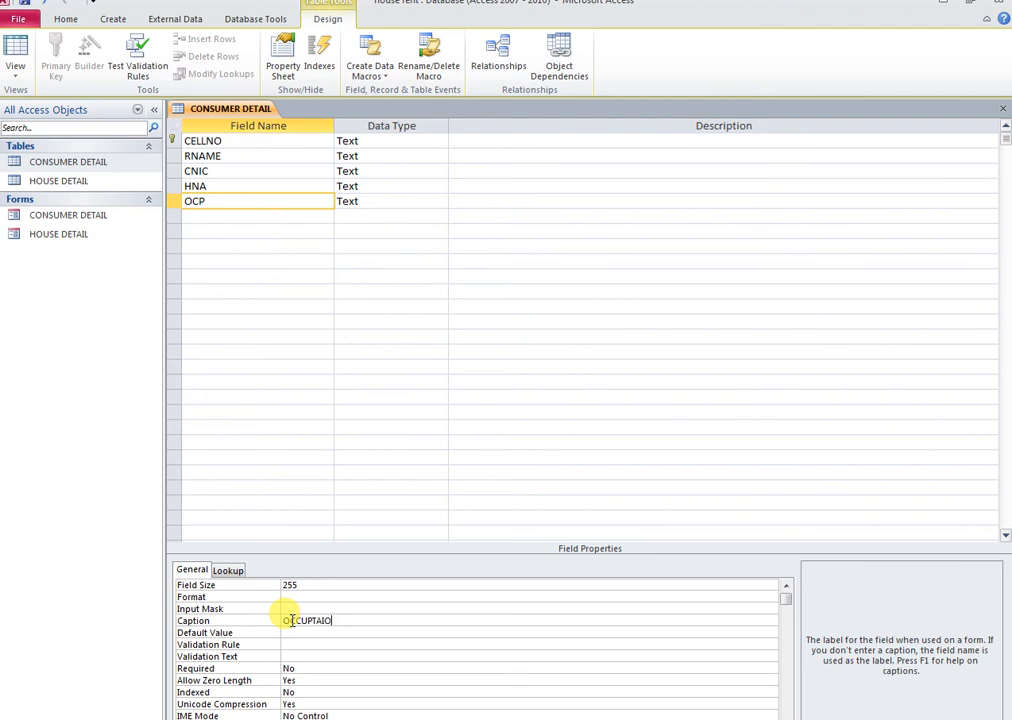
pyautogui.click(1001, 112)
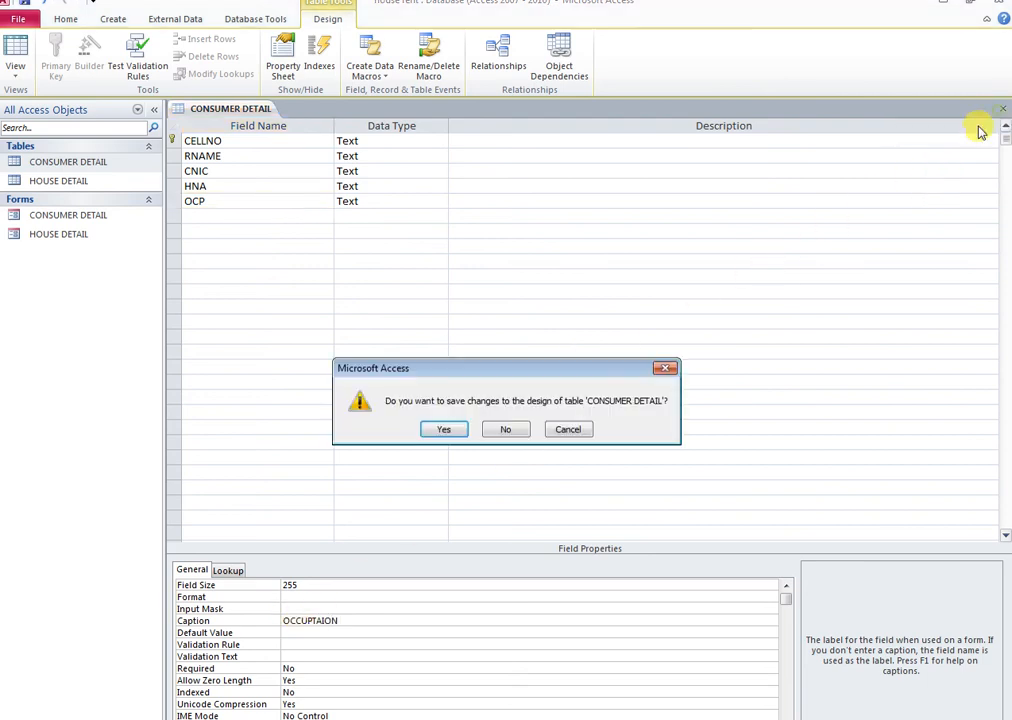
pyautogui.click(446, 428)
# Open the CONSUMER DETAIL form's design and drag the OCP field into the Detail section
pyautogui.click(59, 218)
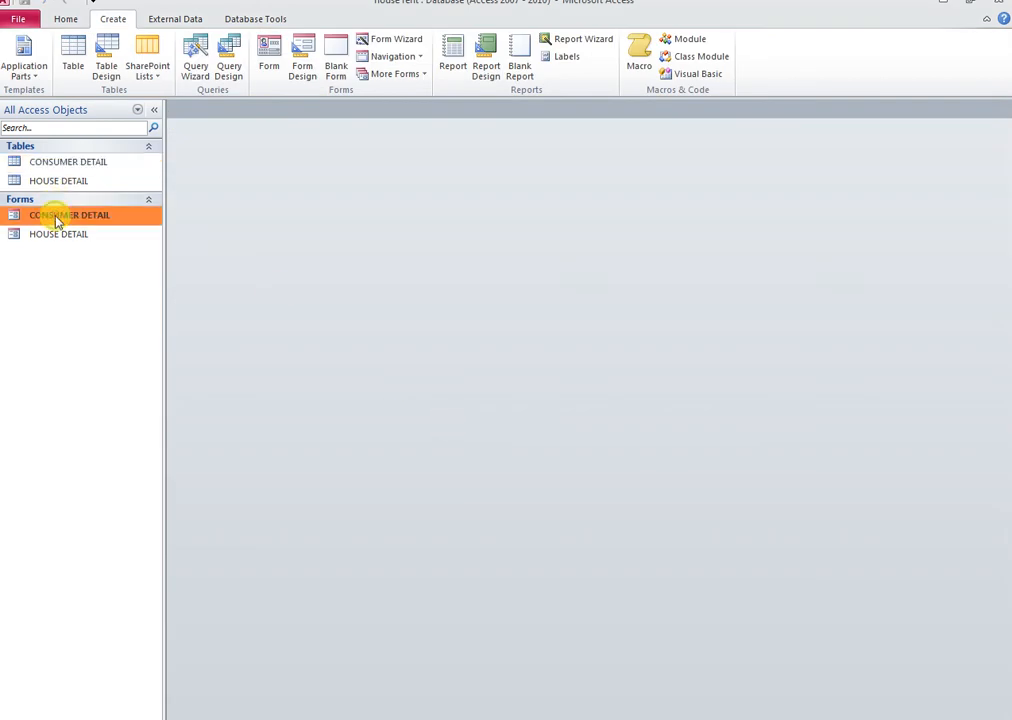
pyautogui.rightClick(59, 218)
pyautogui.click(98, 261)
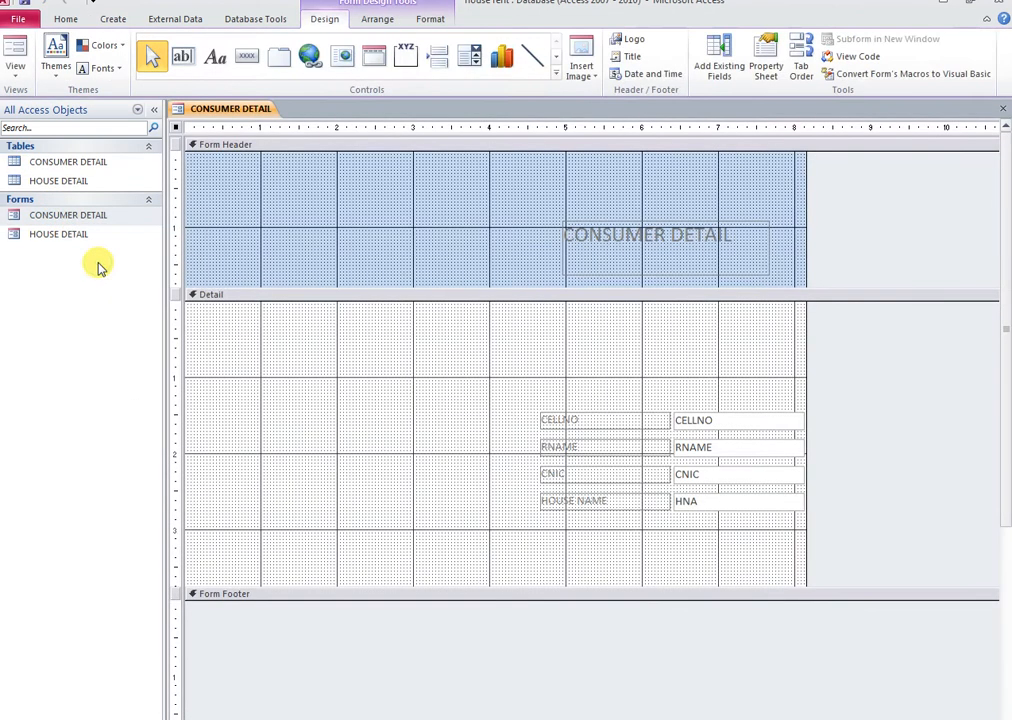
pyautogui.click(723, 68)
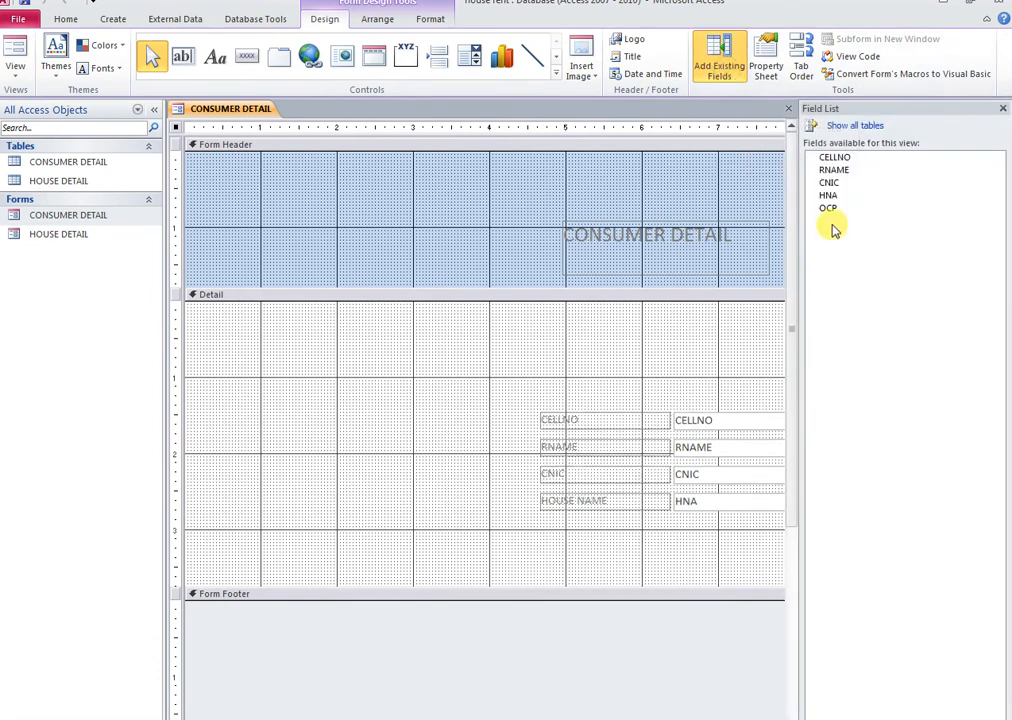
pyautogui.moveTo(836, 213); pyautogui.dragTo(393, 412)
pyautogui.click(1004, 110)
# Stack OCCUPATION beneath HOUSE NAME, remove the layout, and collapse the Navigation Pane
pyautogui.click(500, 400)
pyautogui.moveTo(430, 414); pyautogui.dragTo(570, 408)
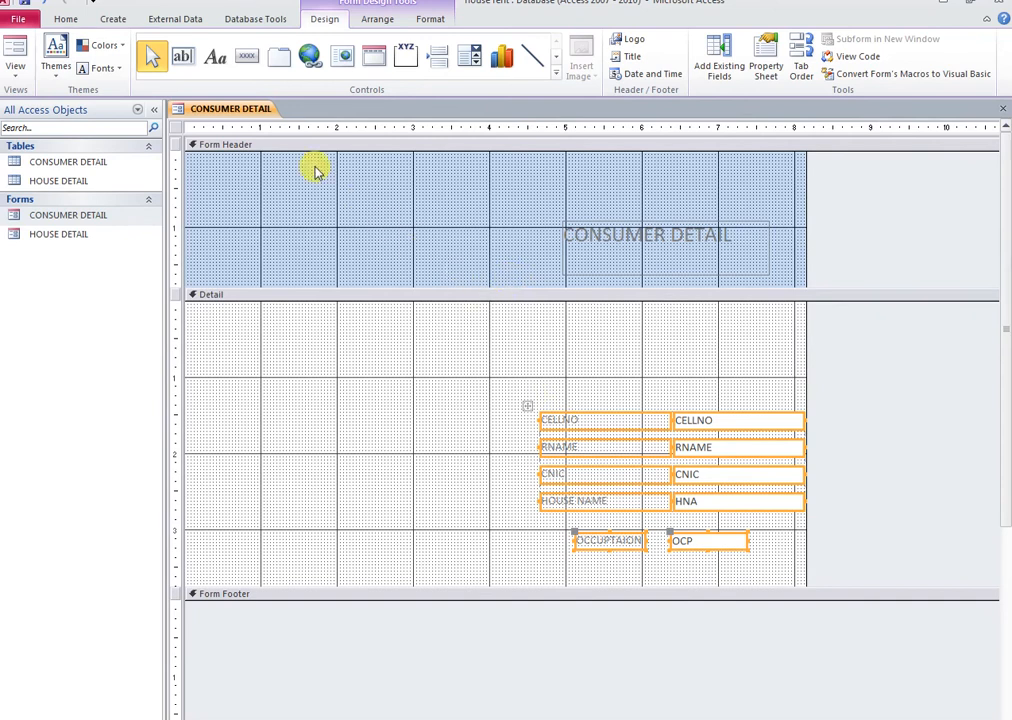
pyautogui.click(377, 19)
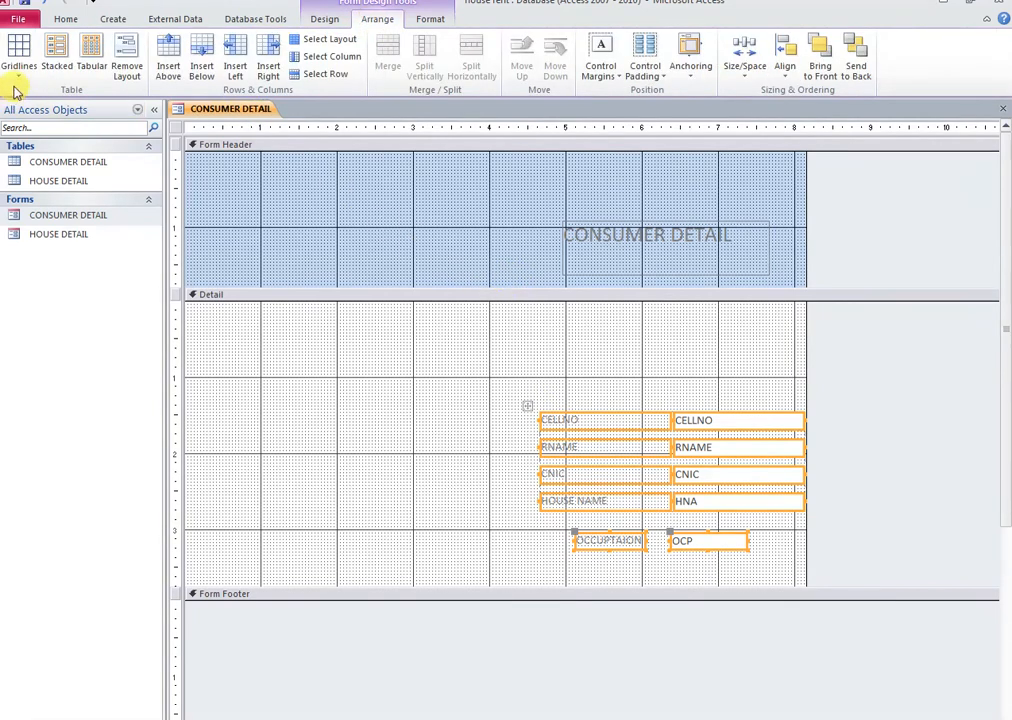
pyautogui.click(56, 52)
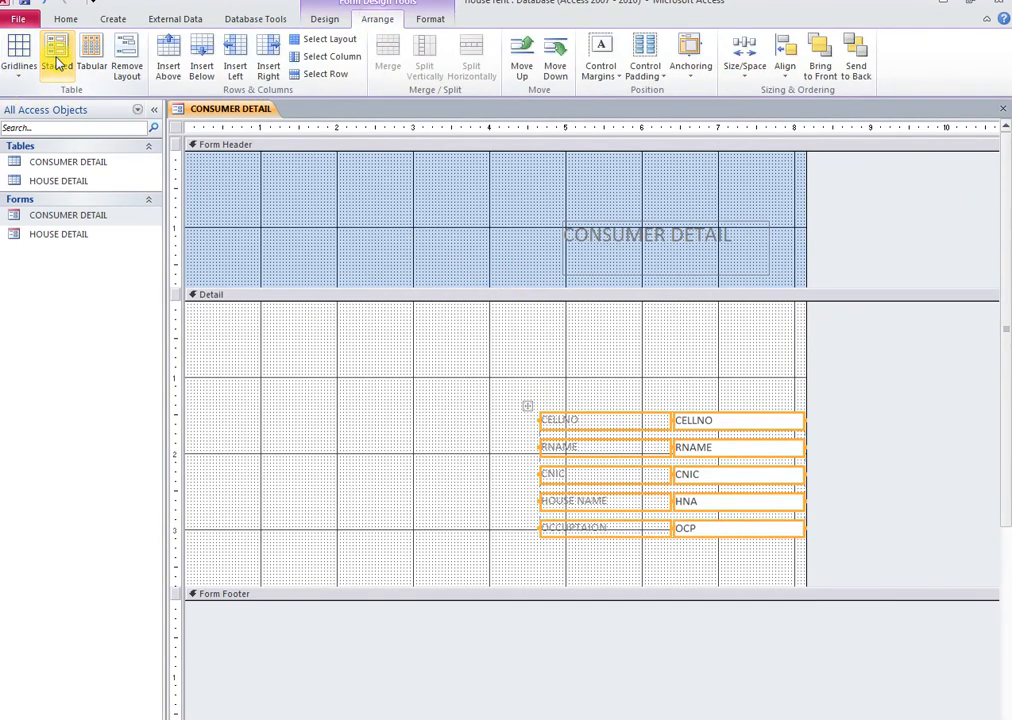
pyautogui.click(126, 62)
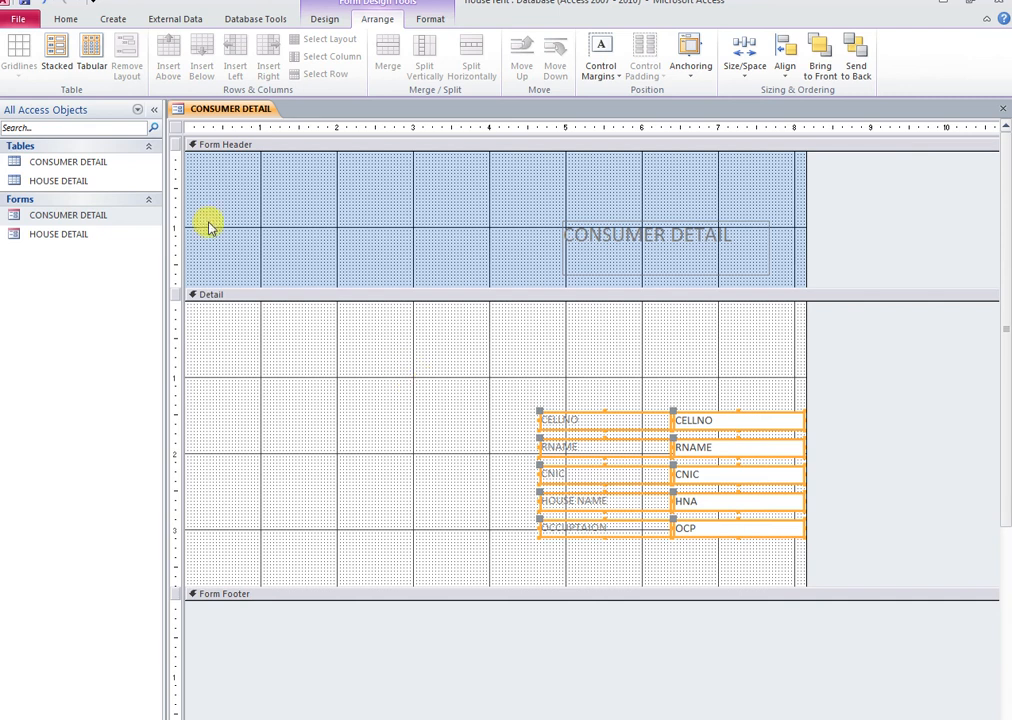
pyautogui.click(153, 109)
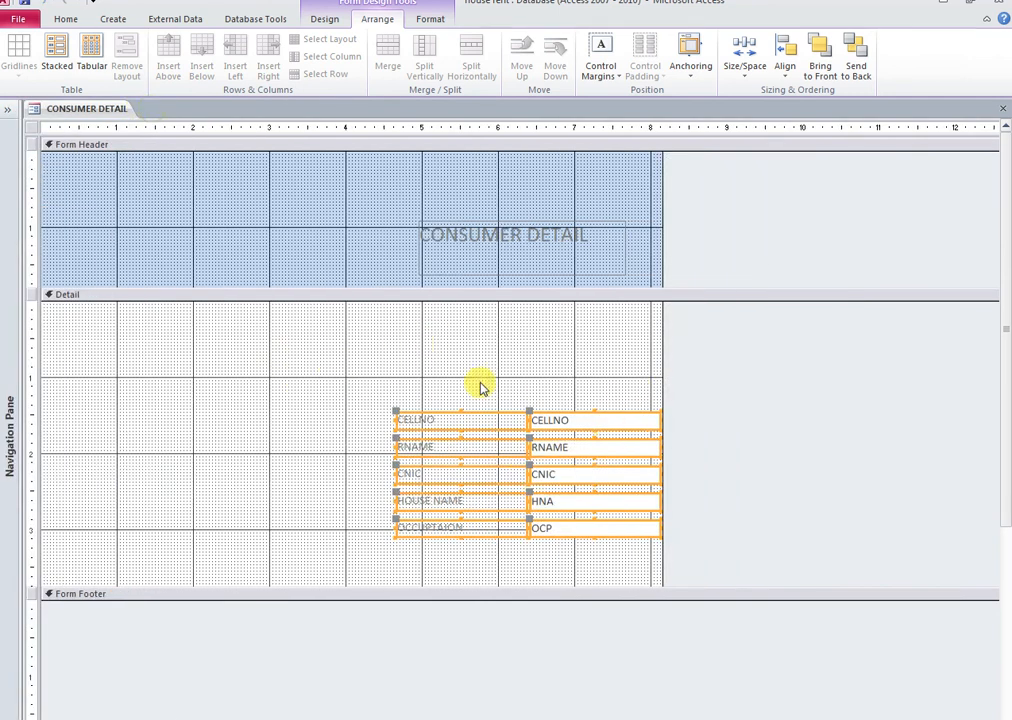
# Move the field block up and left, then shift the HOUSE NAME label and HNA box right
pyautogui.moveTo(445, 355); pyautogui.dragTo(566, 496)
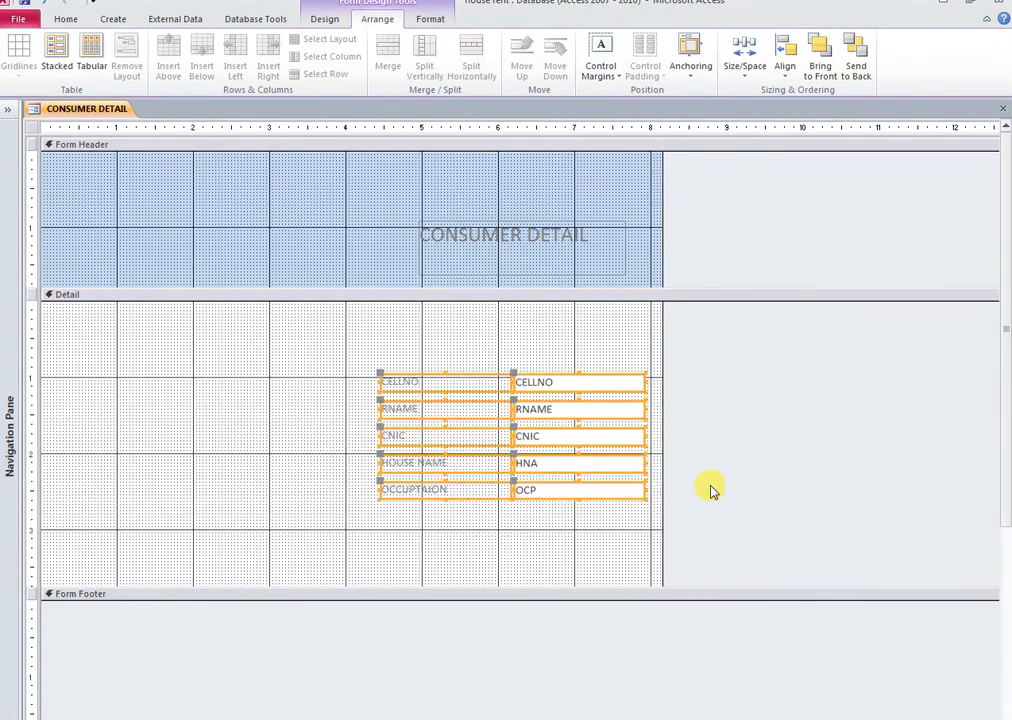
pyautogui.click(700, 482)
pyautogui.click(481, 465)
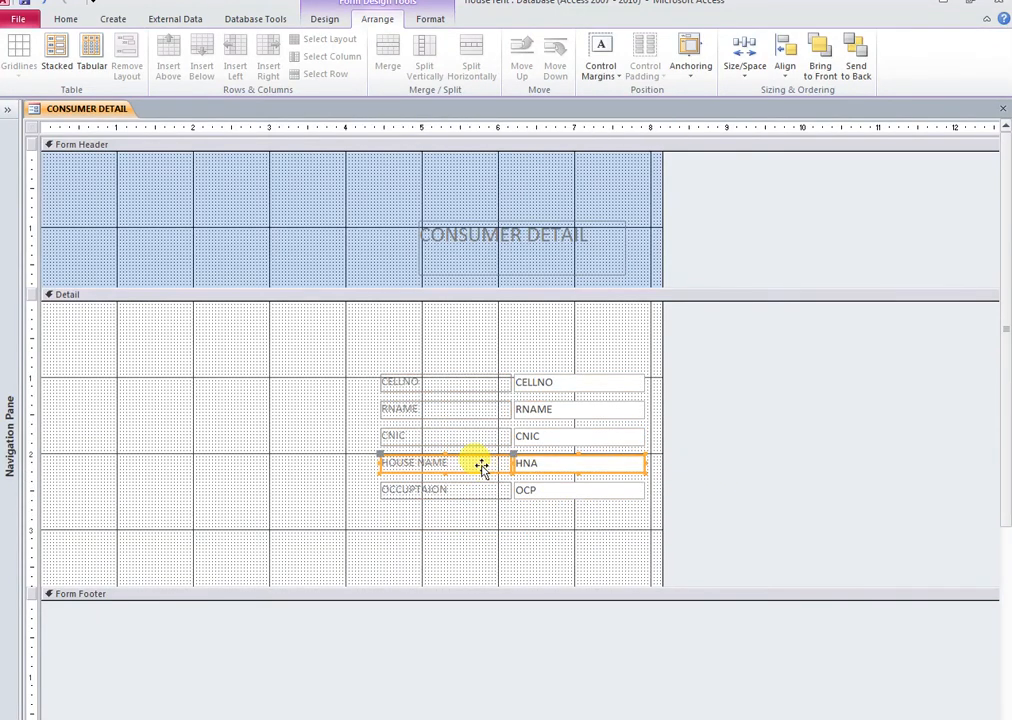
pyautogui.moveTo(481, 465); pyautogui.dragTo(804, 368)
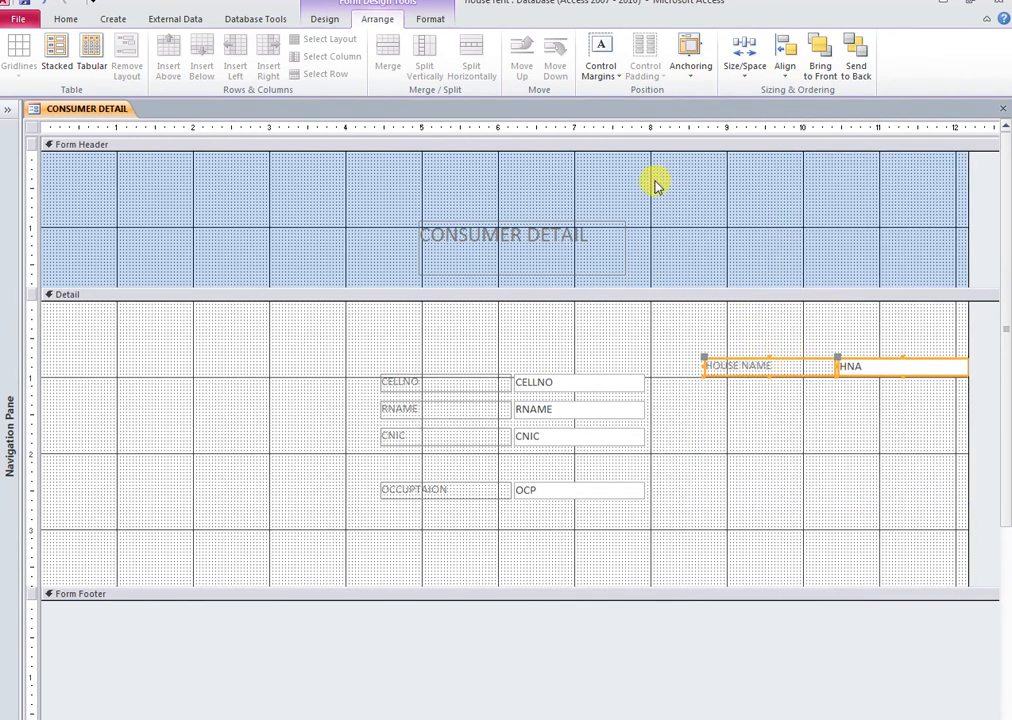
pyautogui.click(322, 20)
# Draw a combo box that takes the hna field from the HOUSE DETAIL table
pyautogui.click(557, 80)
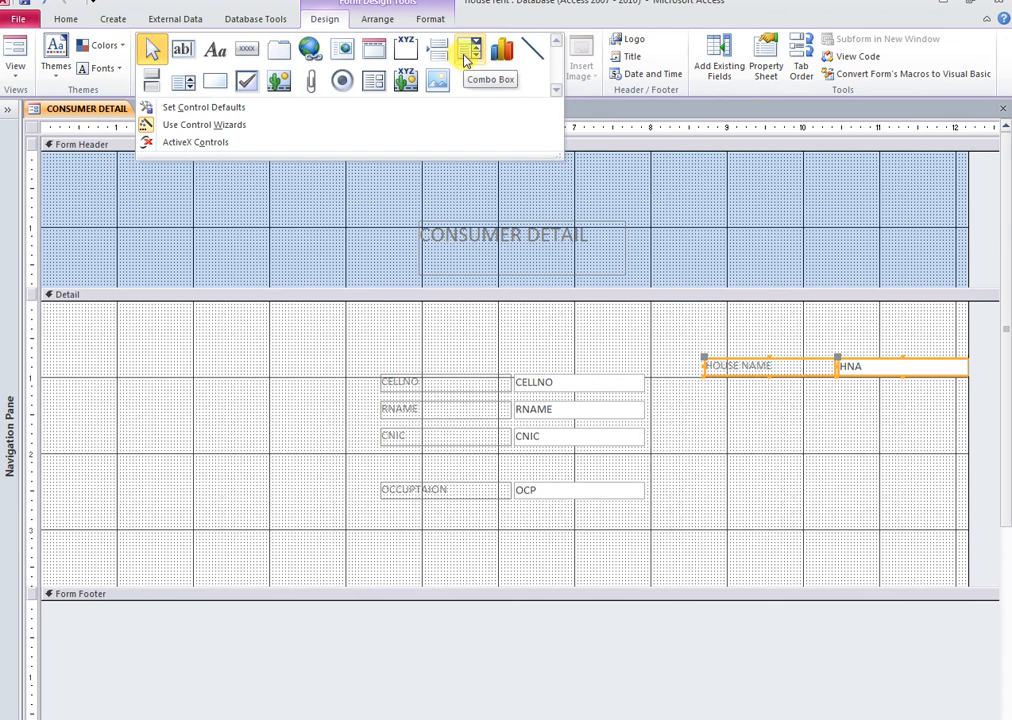
pyautogui.click(465, 60)
pyautogui.moveTo(183, 401); pyautogui.dragTo(290, 412)
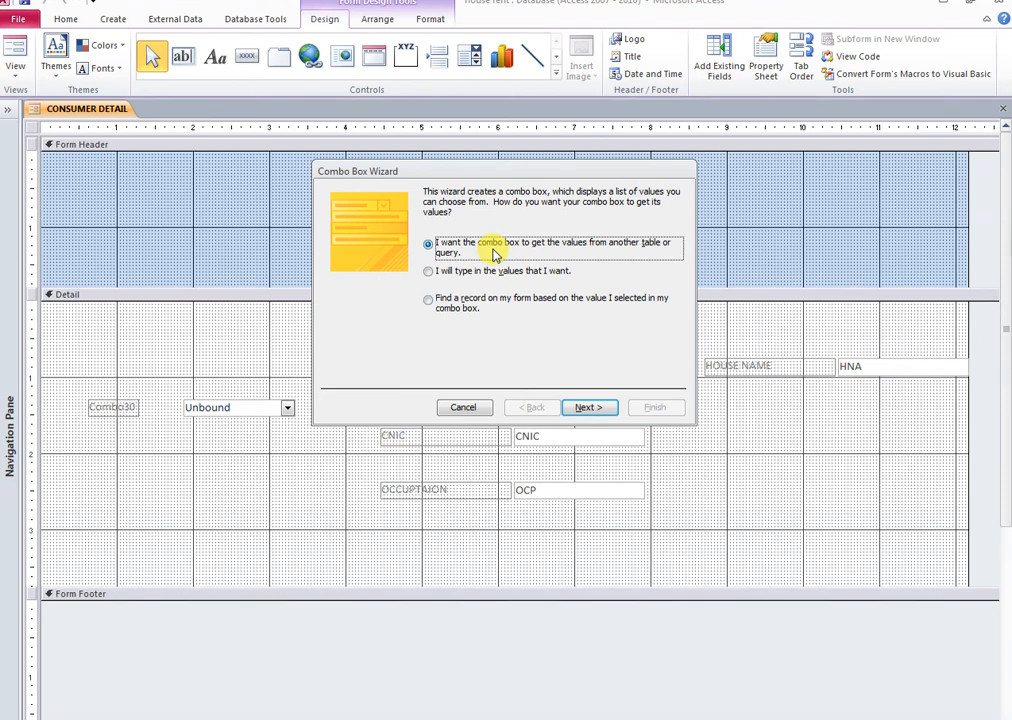
pyautogui.click(590, 409)
pyautogui.click(481, 234)
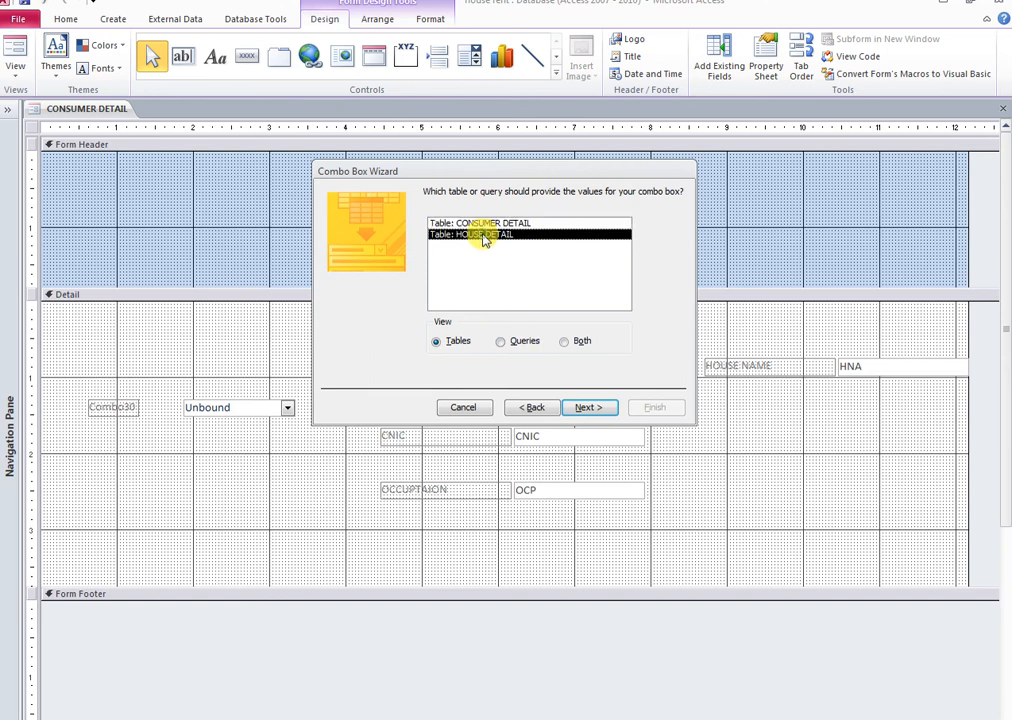
pyautogui.click(590, 408)
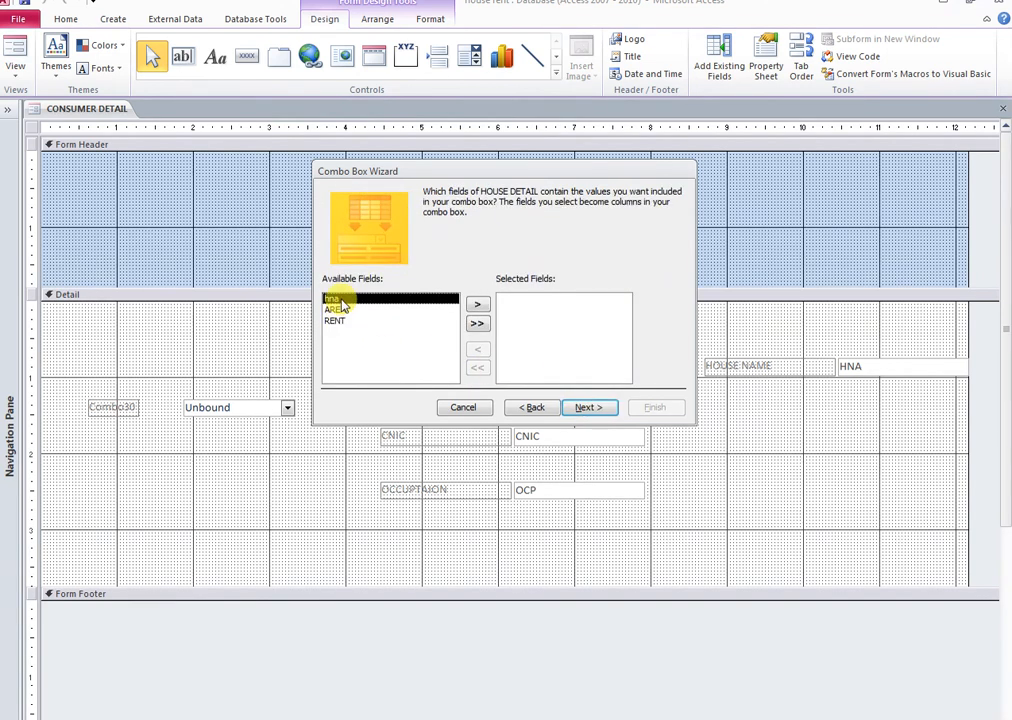
pyautogui.click(478, 310)
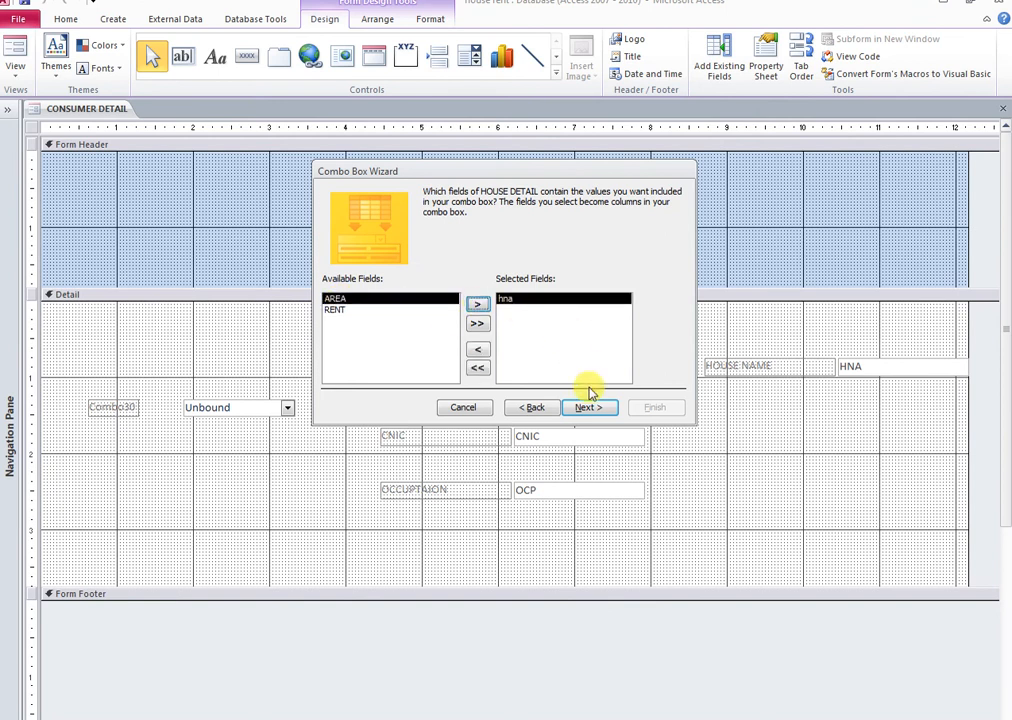
pyautogui.click(589, 408)
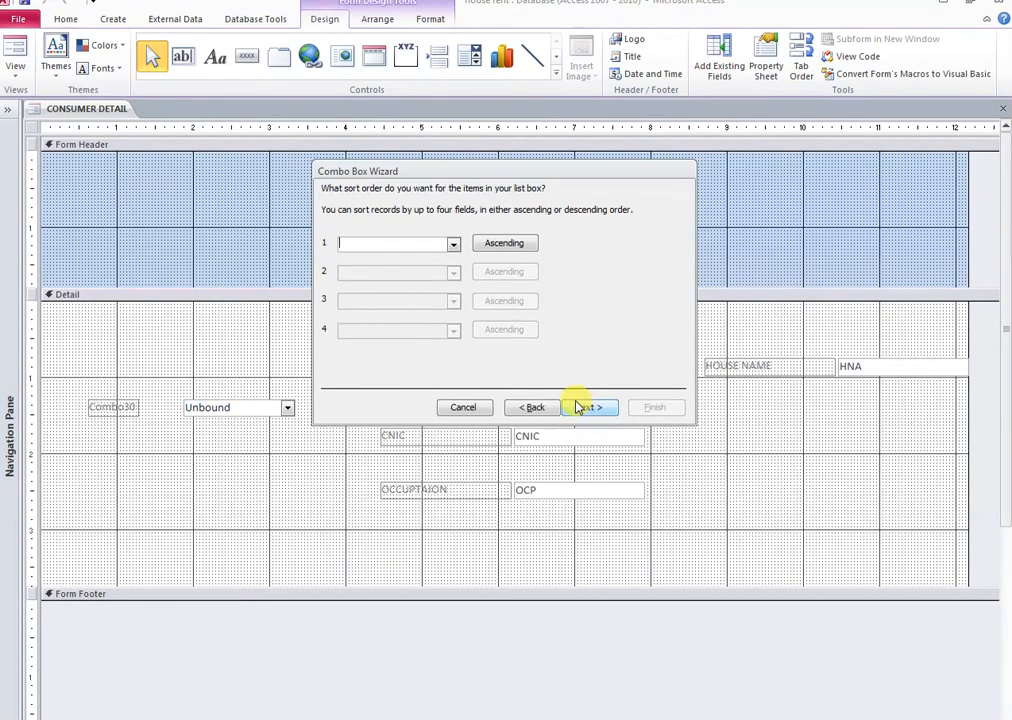
# Set the combo box sort to (None), accept the default column width and storage, and finish
pyautogui.click(453, 246)
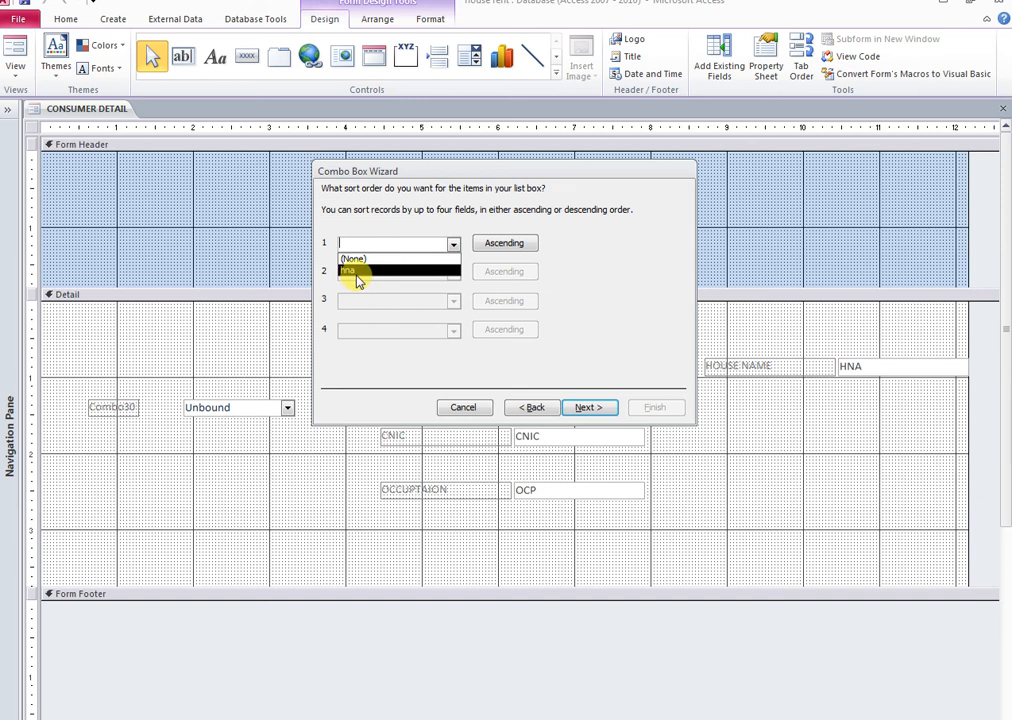
pyautogui.click(358, 272)
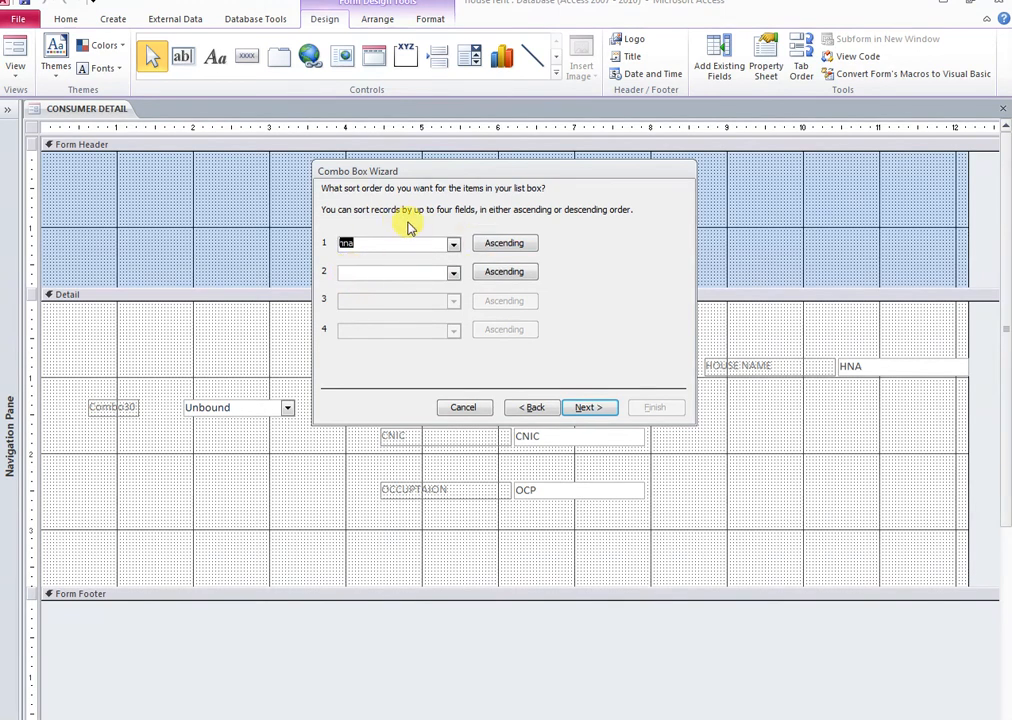
pyautogui.click(524, 408)
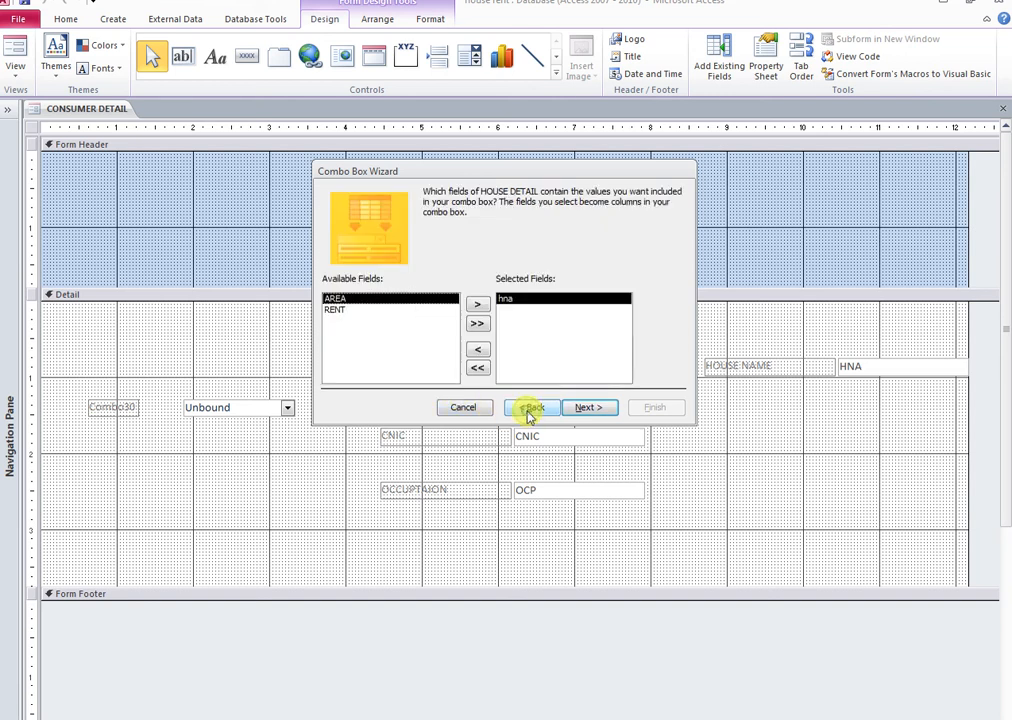
pyautogui.click(588, 410)
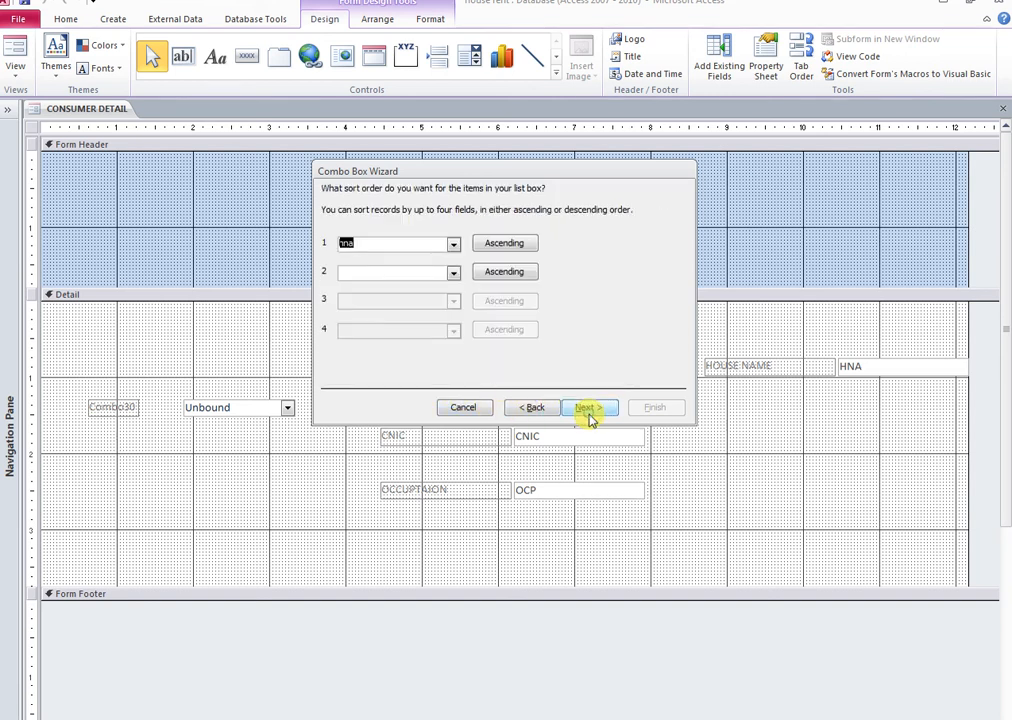
pyautogui.click(452, 246)
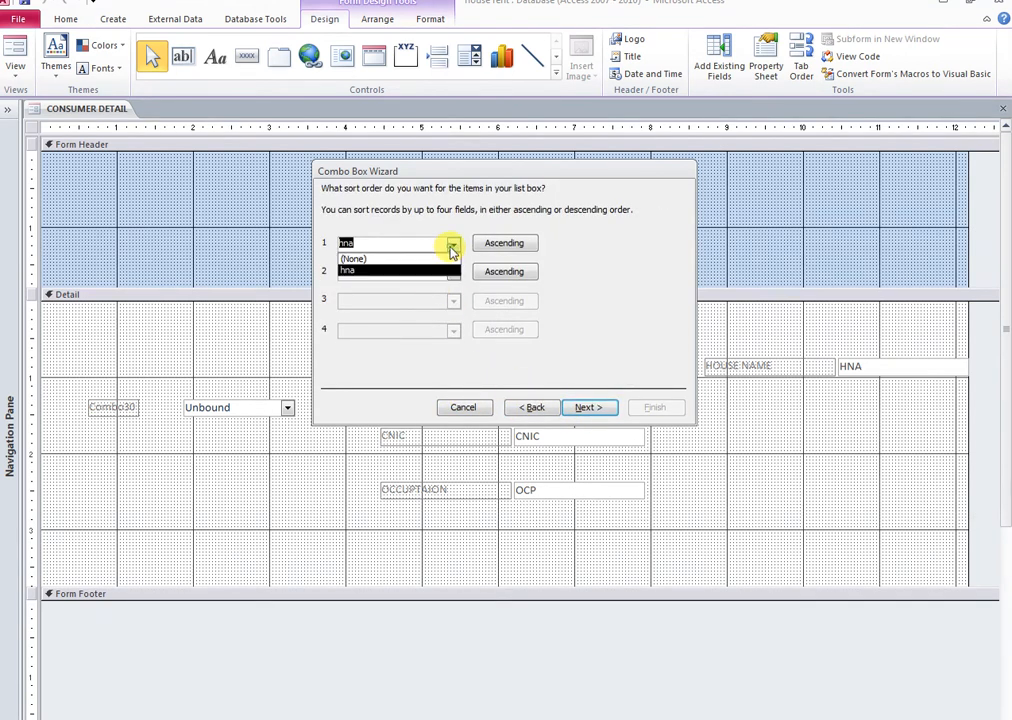
pyautogui.click(390, 258)
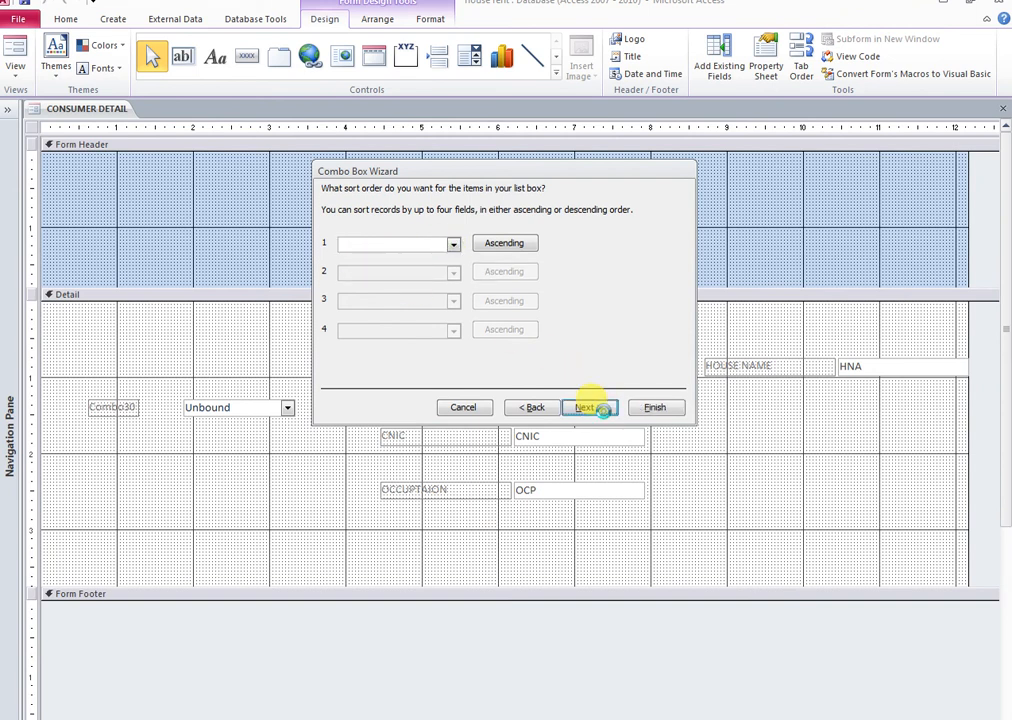
pyautogui.click(595, 409)
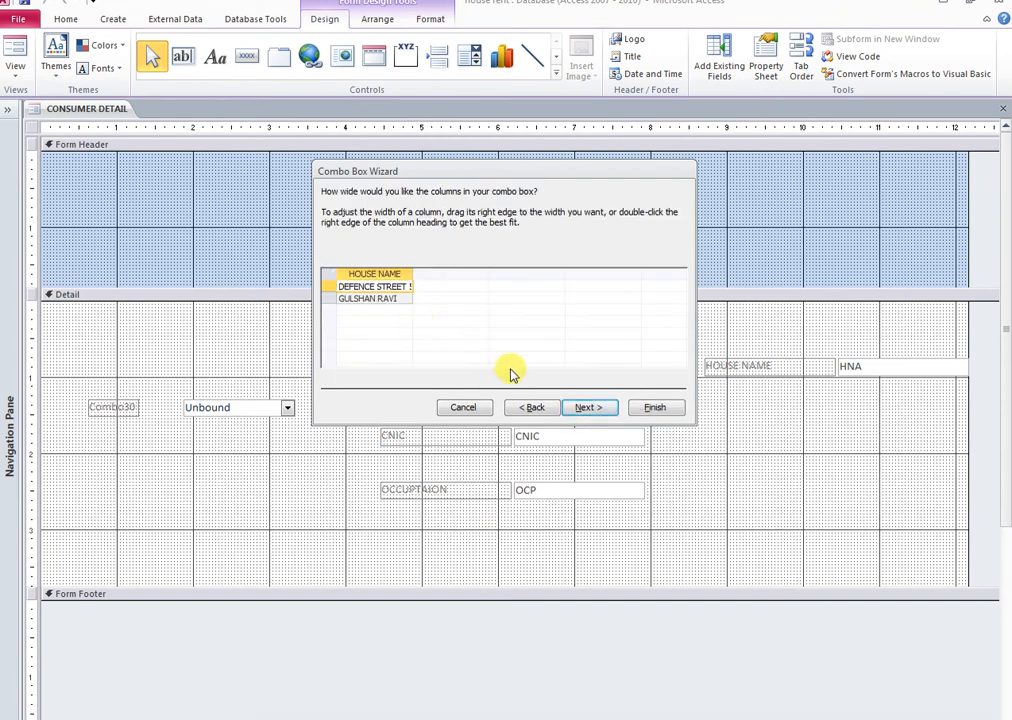
pyautogui.click(587, 410)
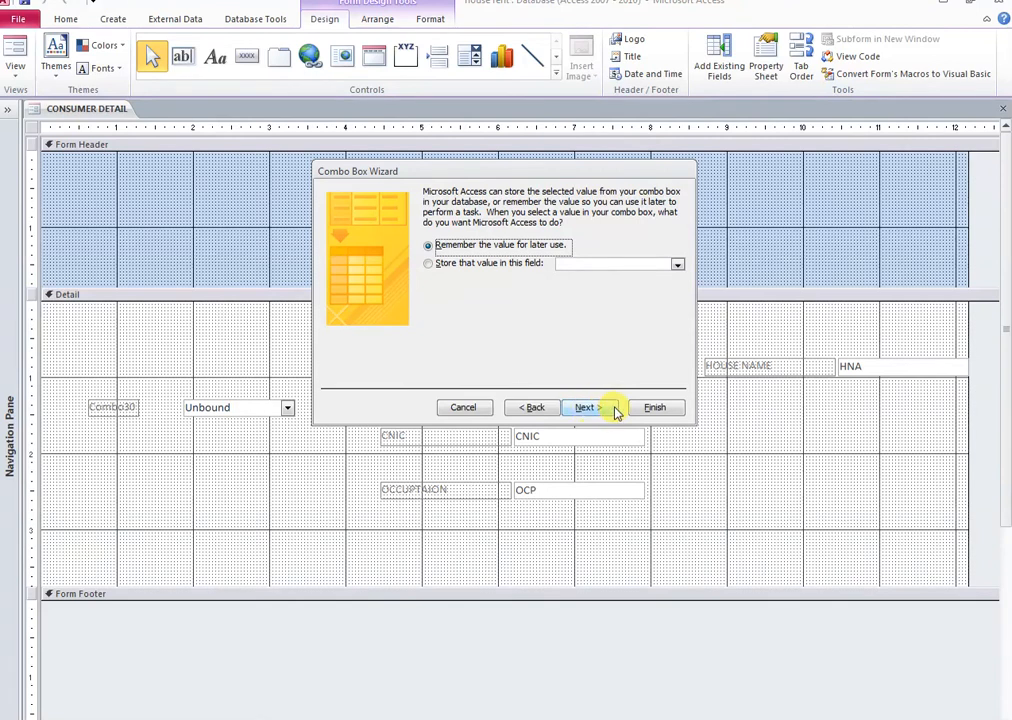
pyautogui.click(590, 409)
pyautogui.click(639, 413)
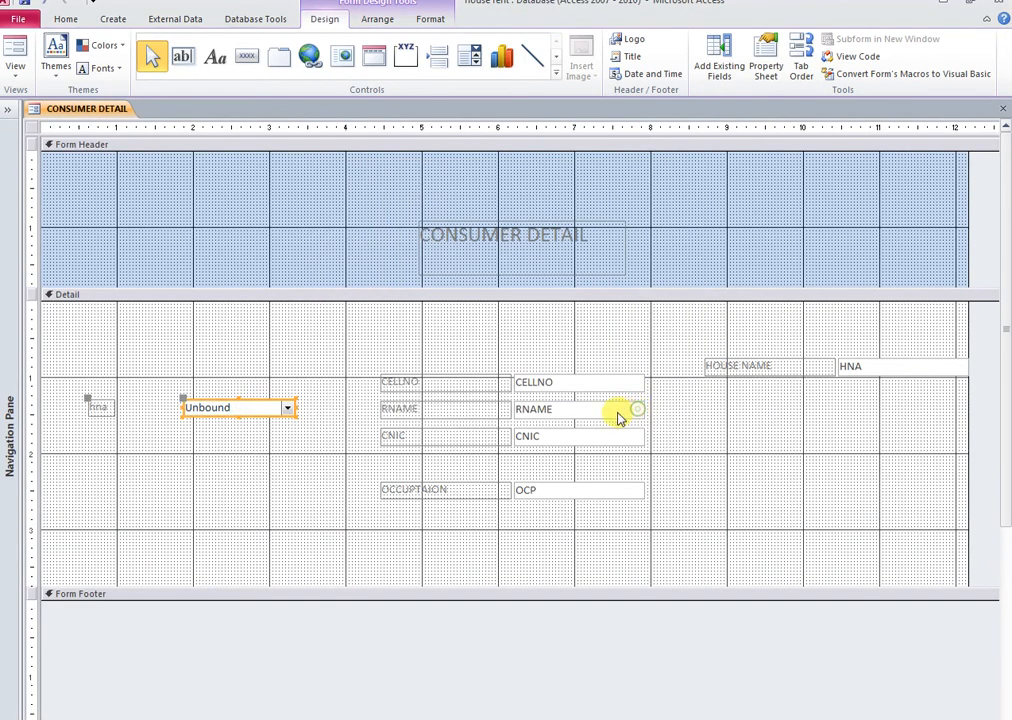
# Move the combo box below CNIC and stack all field controls into one column
pyautogui.click(289, 442)
pyautogui.moveTo(265, 420); pyautogui.dragTo(592, 474)
pyautogui.moveTo(563, 521); pyautogui.dragTo(452, 386)
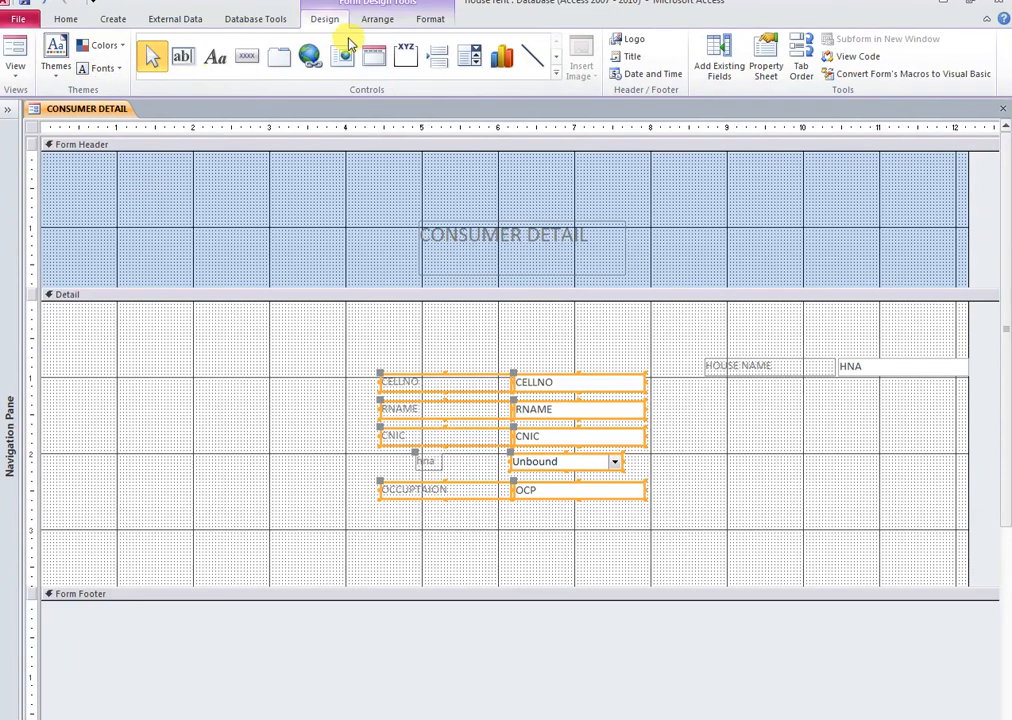
pyautogui.click(385, 22)
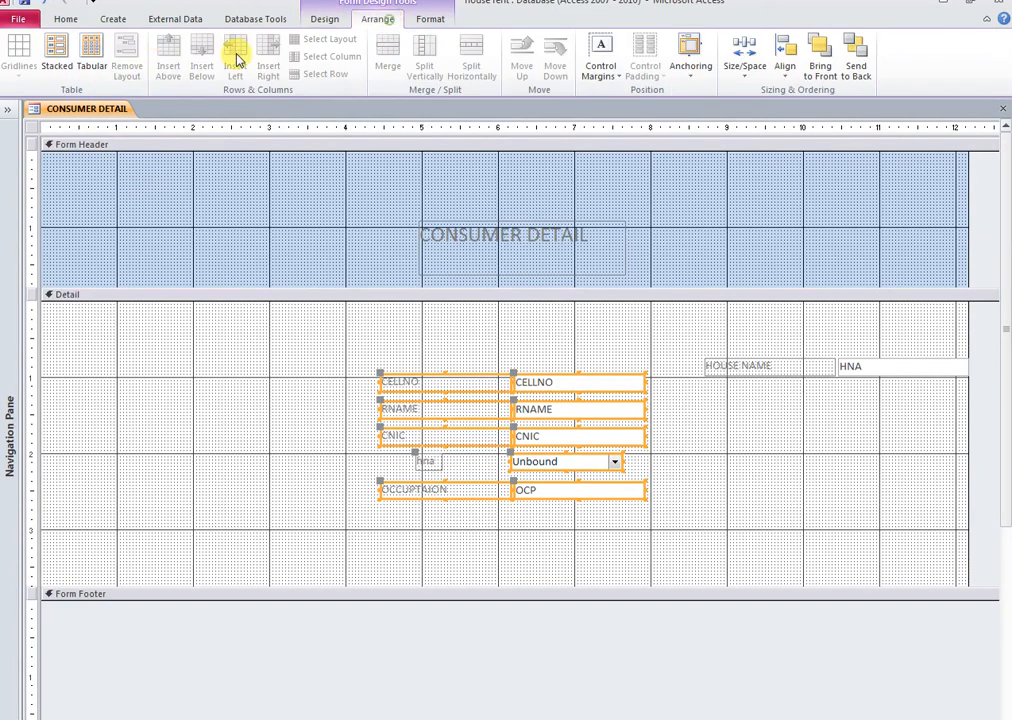
pyautogui.click(52, 62)
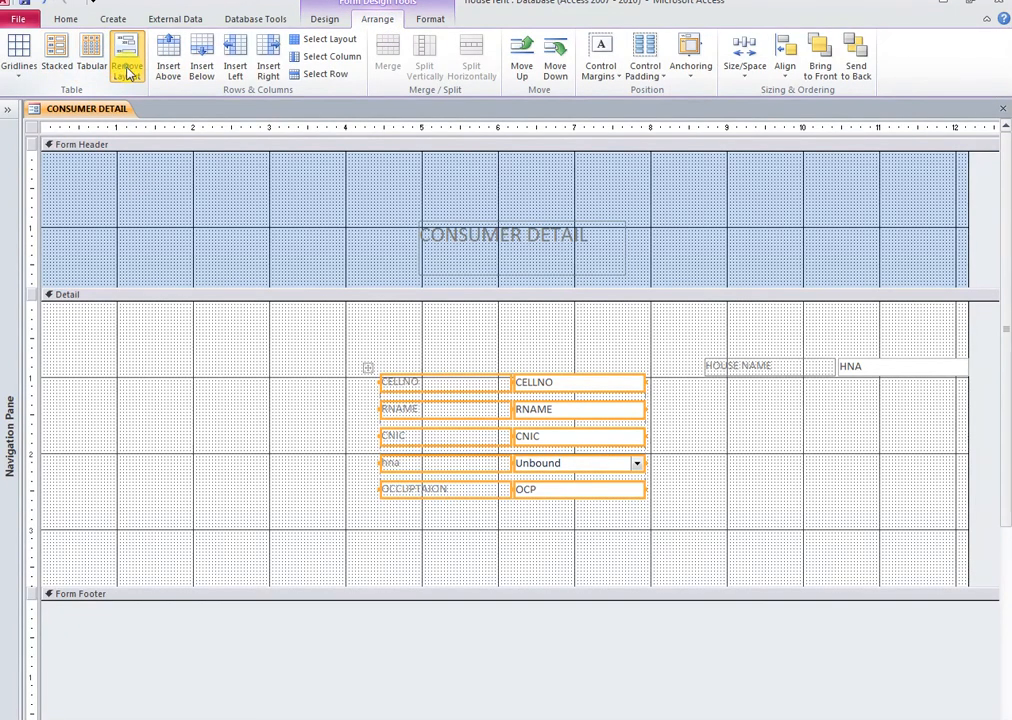
pyautogui.click(255, 427)
# Rename the combo box label from hna to SELECT HOUSE NAME and select the five labels
pyautogui.click(410, 472)
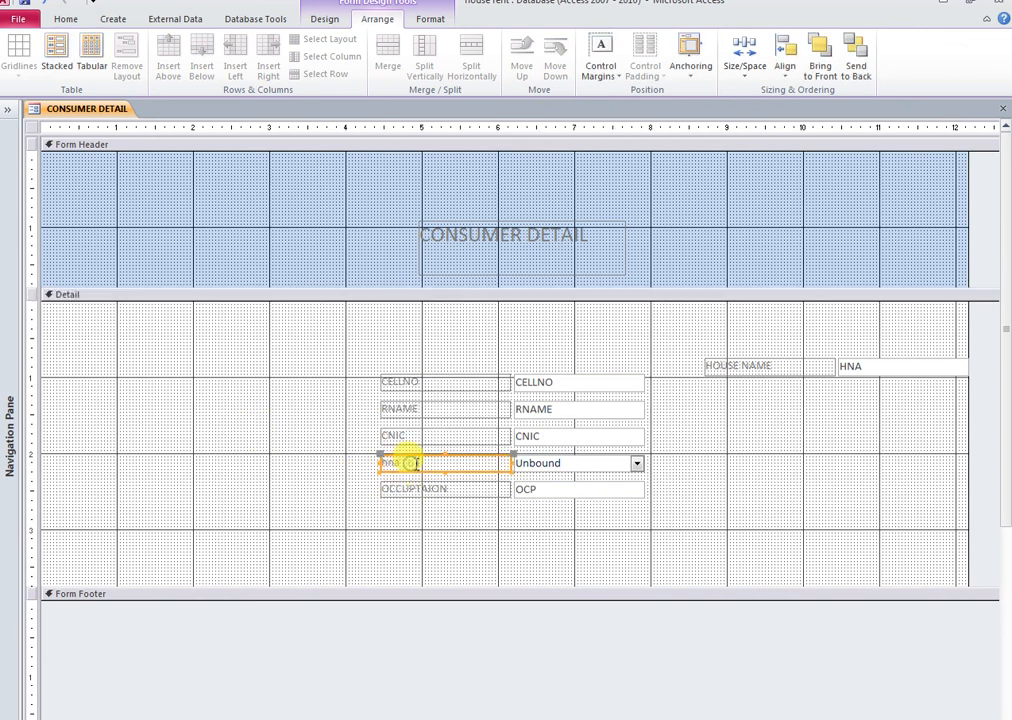
pyautogui.moveTo(376, 464); pyautogui.dragTo(374, 465)
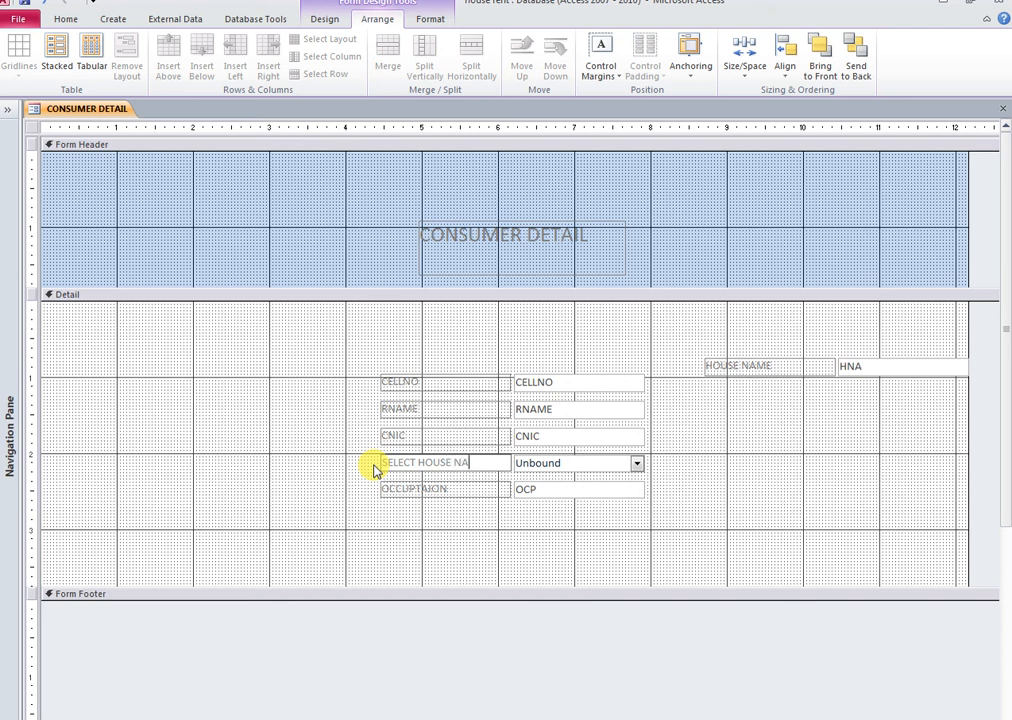
pyautogui.moveTo(420, 530); pyautogui.dragTo(350, 370)
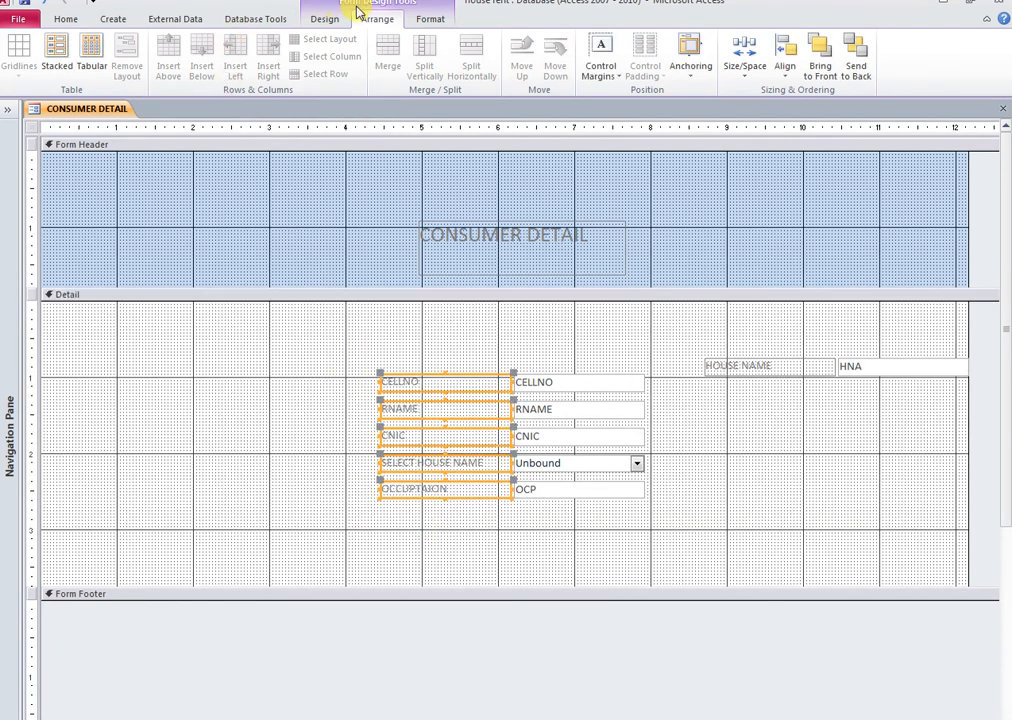
# Set the selected labels' font colour to Automatic so they show black
pyautogui.click(438, 19)
pyautogui.click(184, 69)
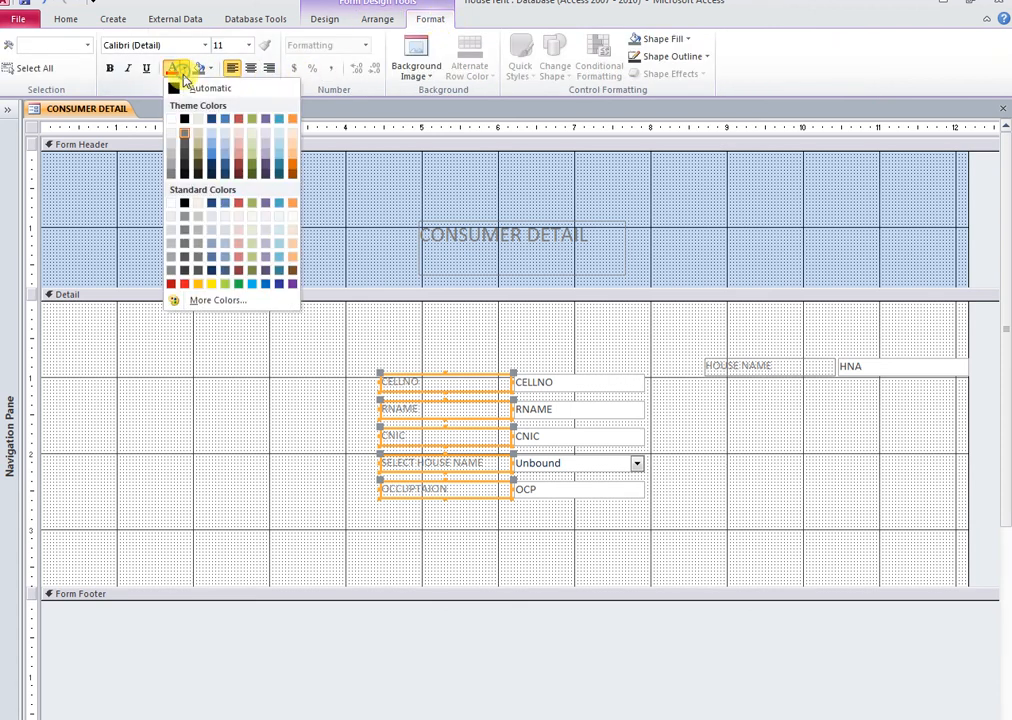
pyautogui.click(174, 87)
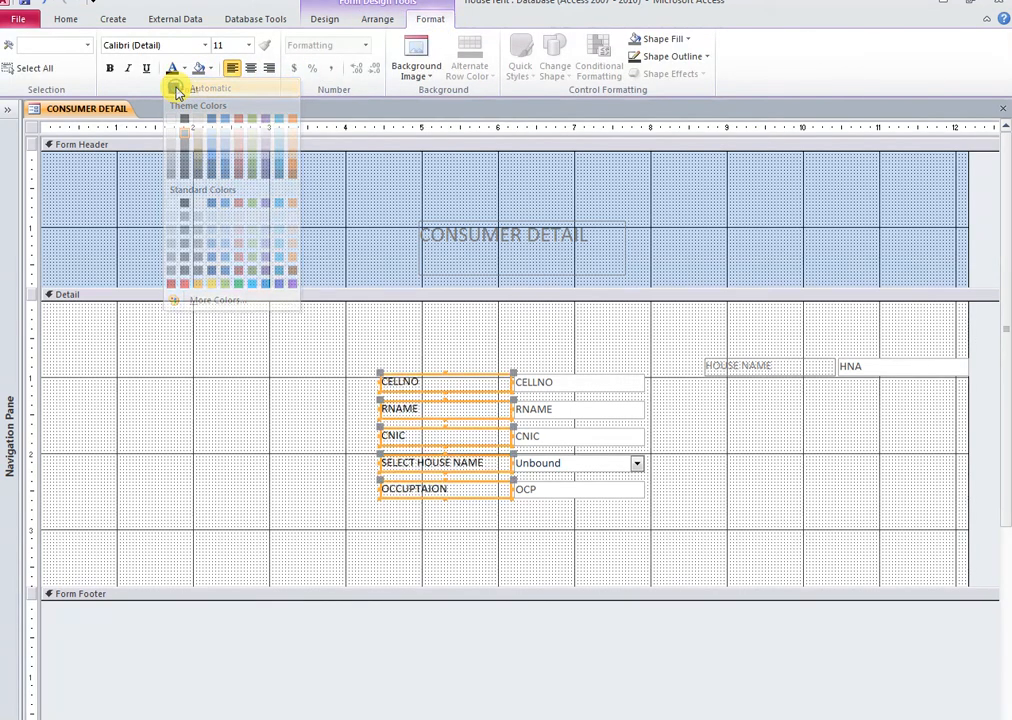
pyautogui.click(253, 438)
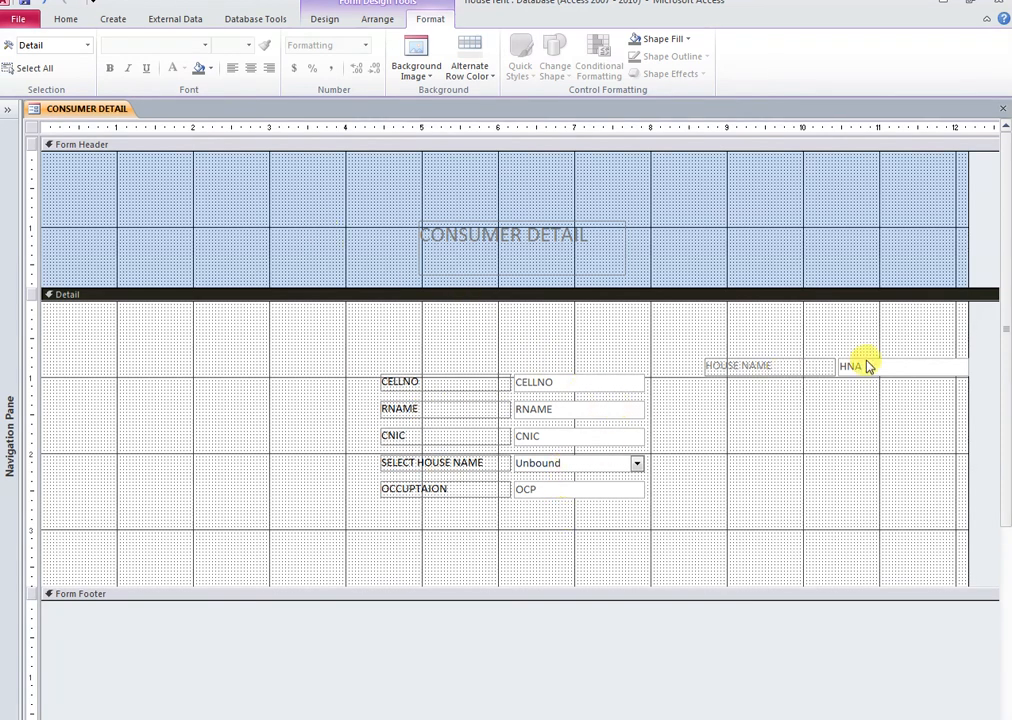
# Set the SELECT HOUSE NAME combo box's Control Source to the HNA field
pyautogui.doubleClick(640, 466)
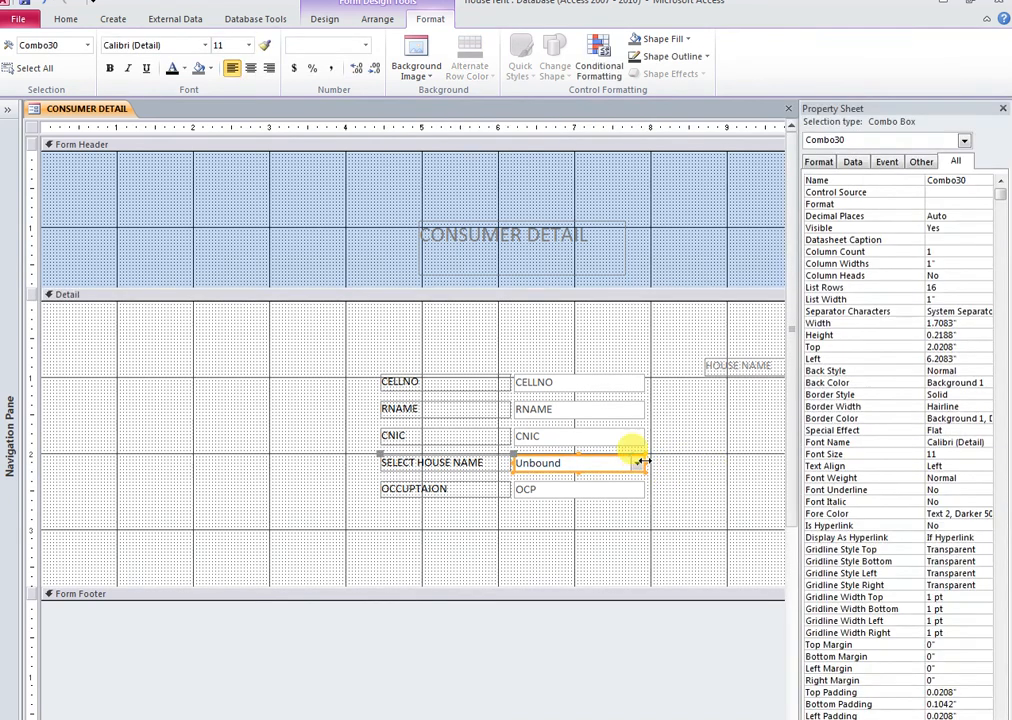
pyautogui.click(856, 162)
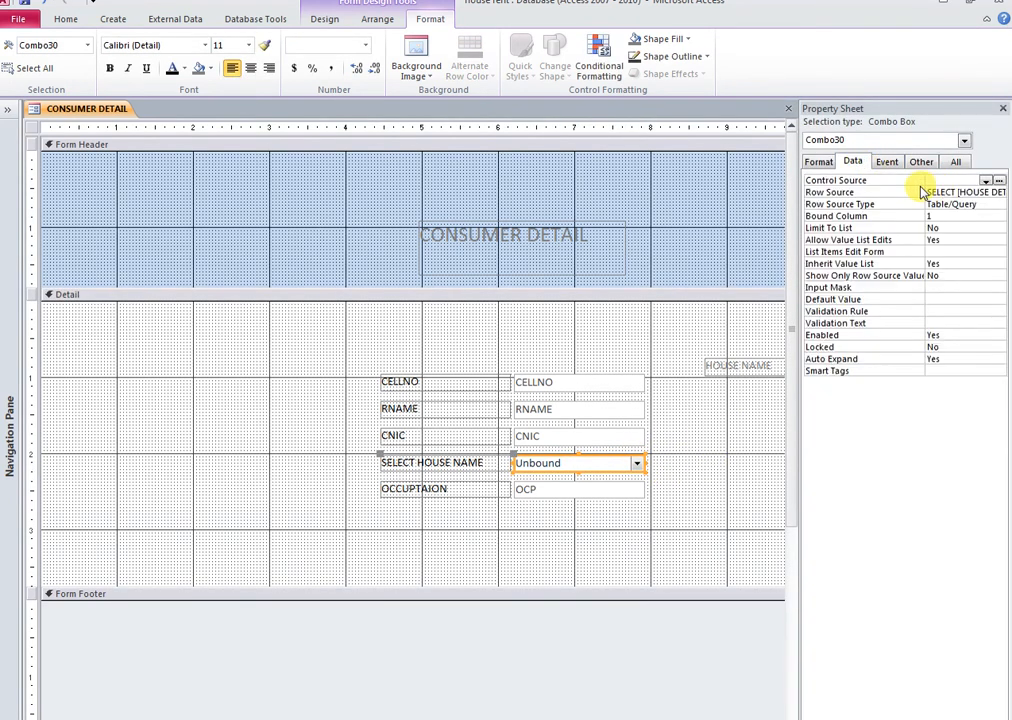
pyautogui.click(986, 180)
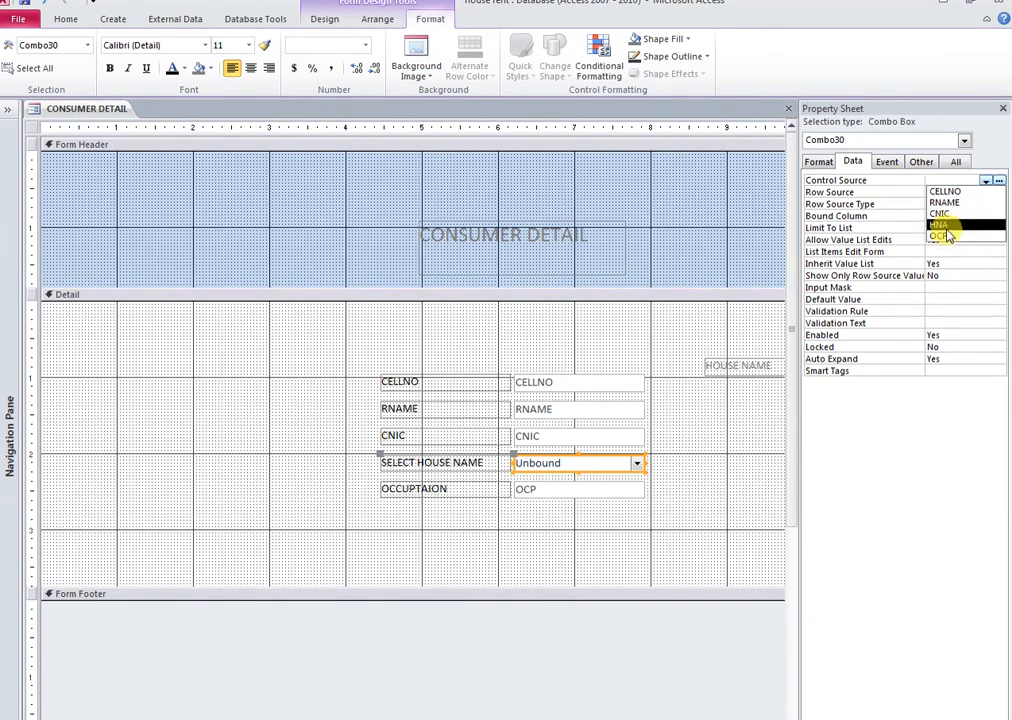
pyautogui.click(945, 226)
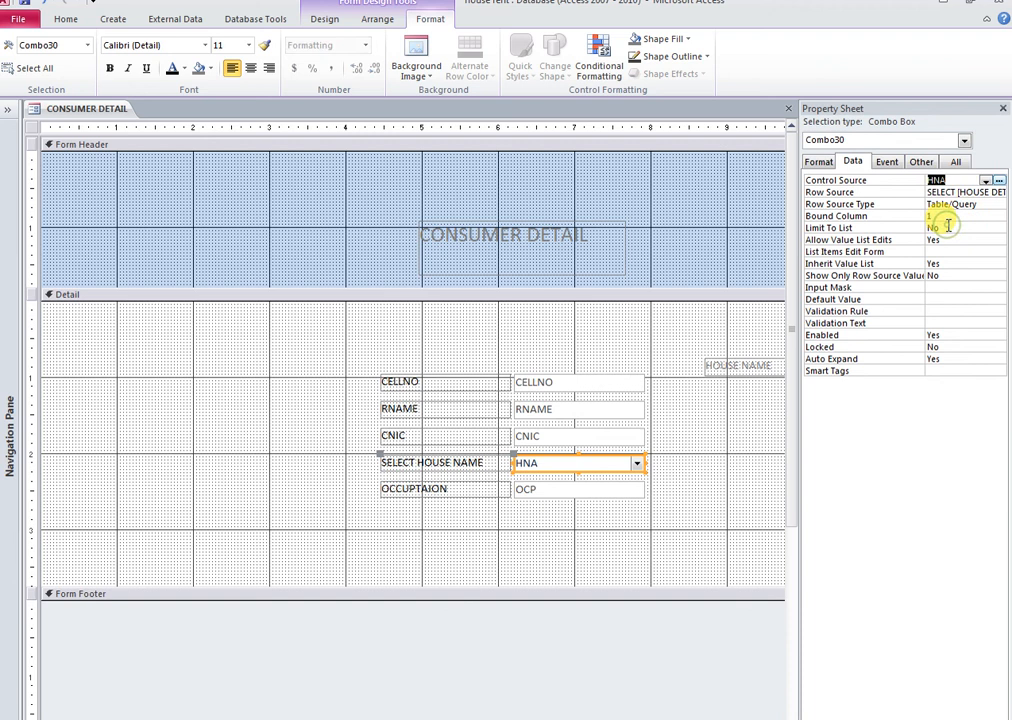
pyautogui.click(1003, 108)
pyautogui.rightClick(110, 112)
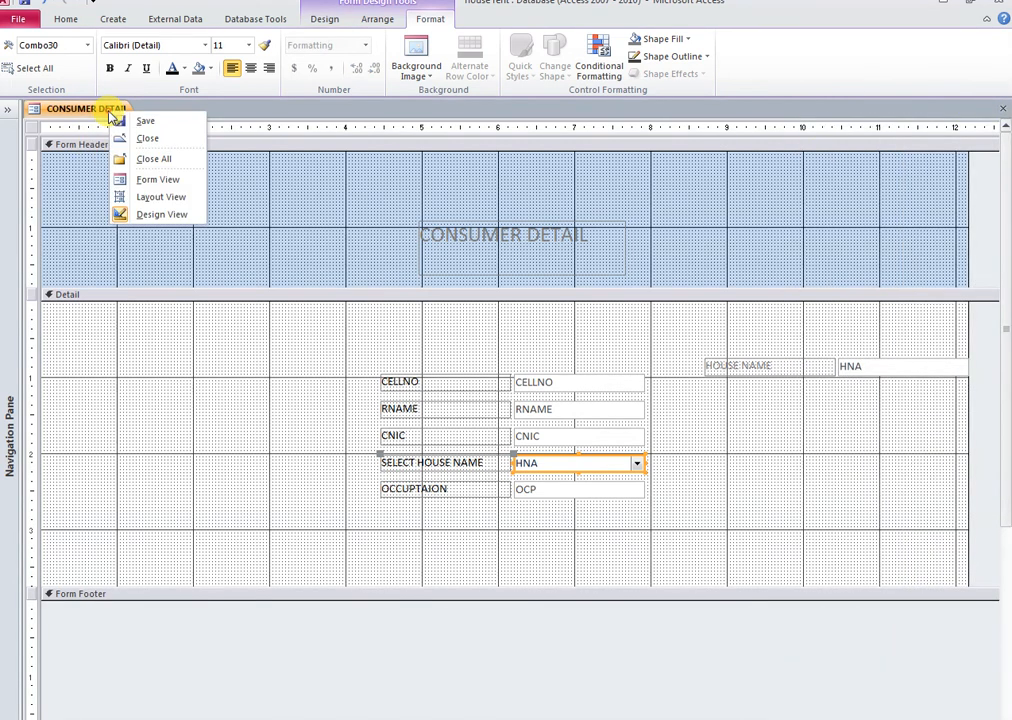
pyautogui.click(152, 179)
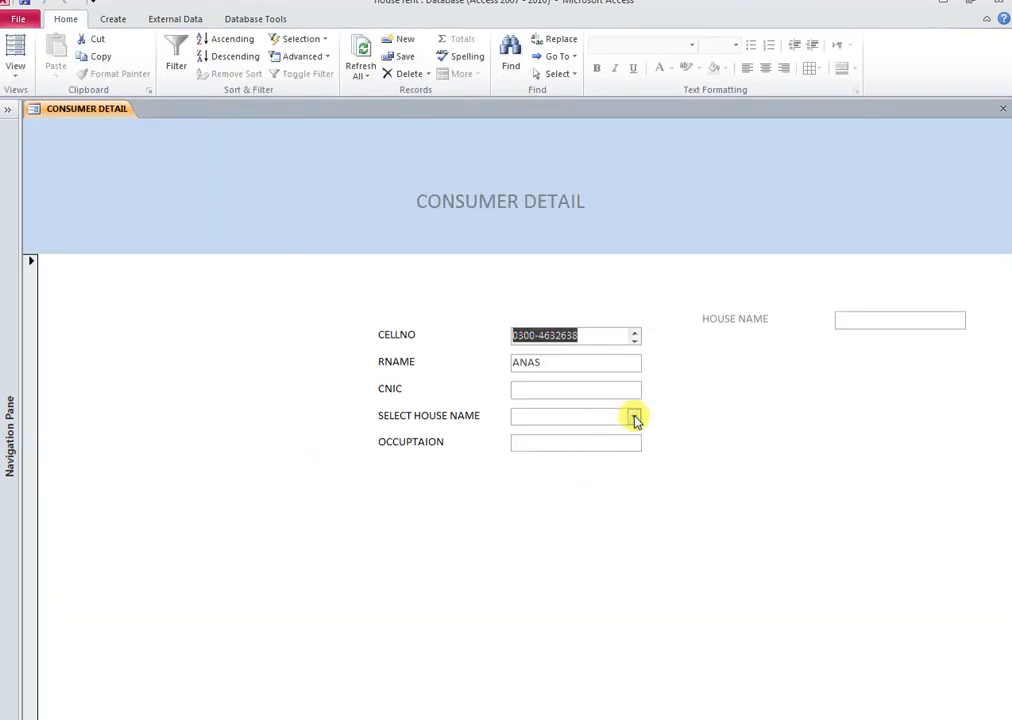
pyautogui.click(633, 416)
pyautogui.click(605, 432)
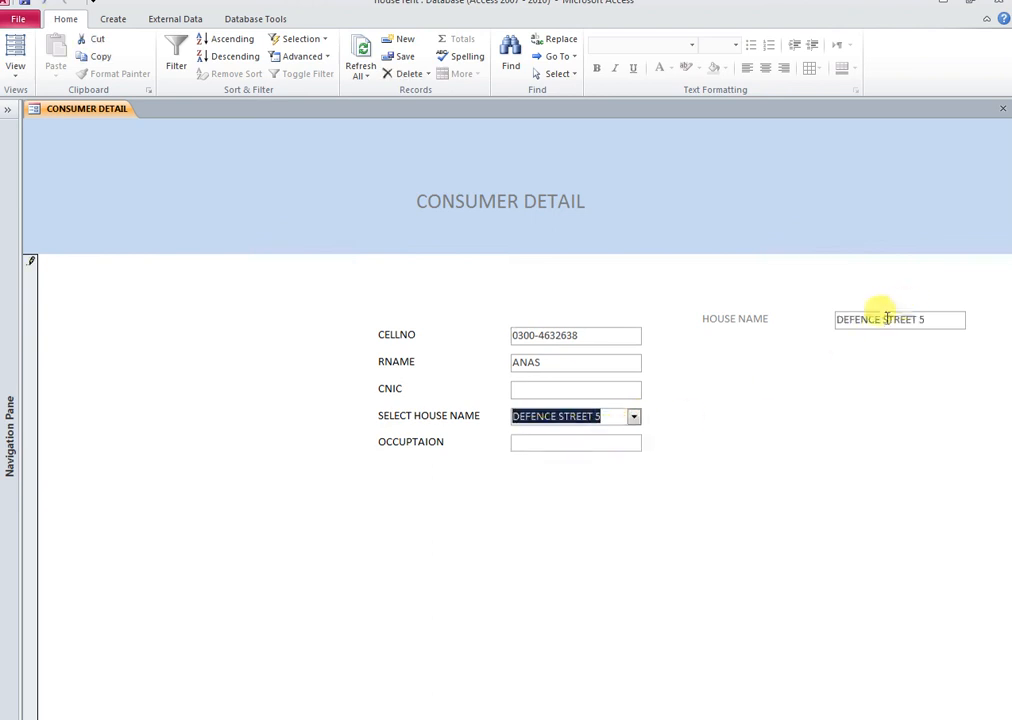
pyautogui.click(633, 416)
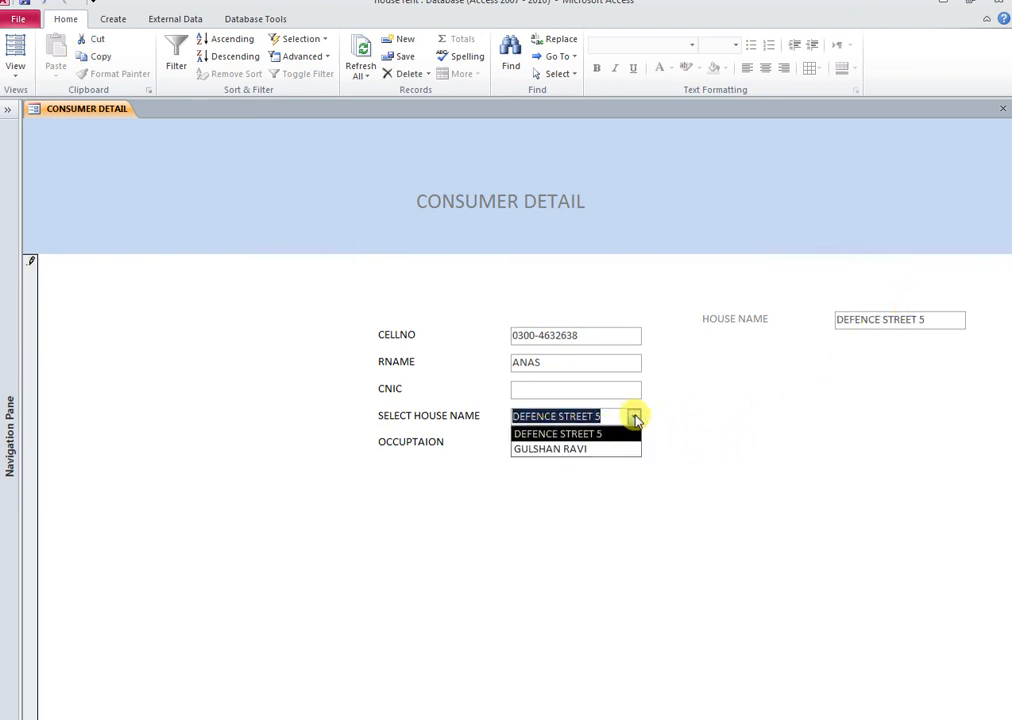
pyautogui.click(593, 449)
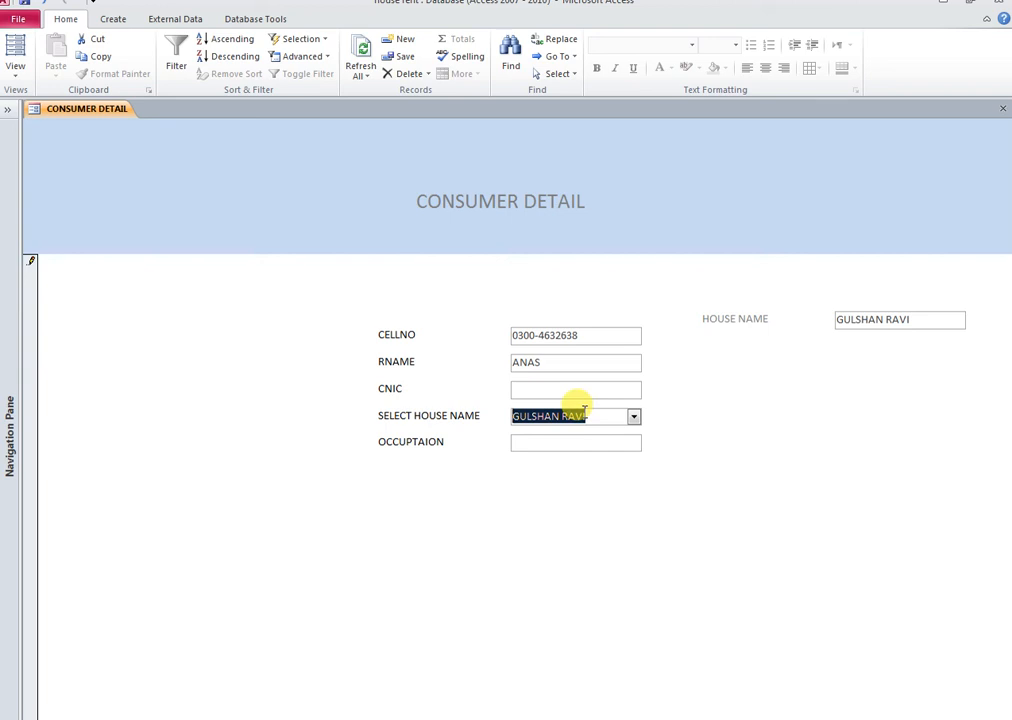